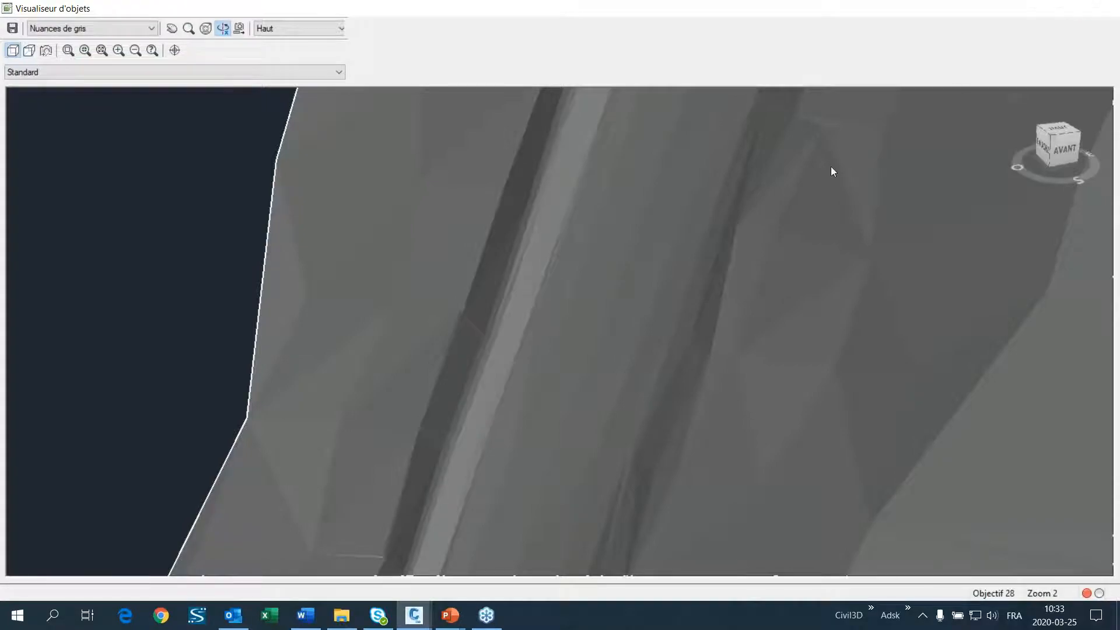
Close the object viewer and return to the road section in the plan drawing.
left_click(1101, 8)
key("Escape")
scroll(577, 455, "down", 3)
scroll(580, 402, "up", 2)
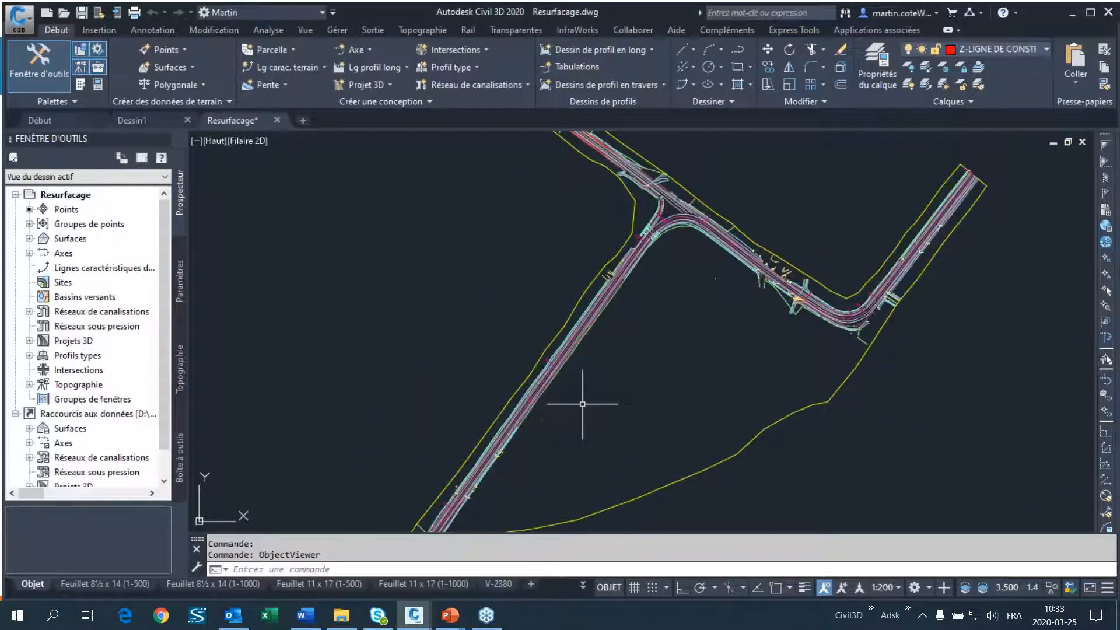
middle_click_drag(587, 384, 619, 304)
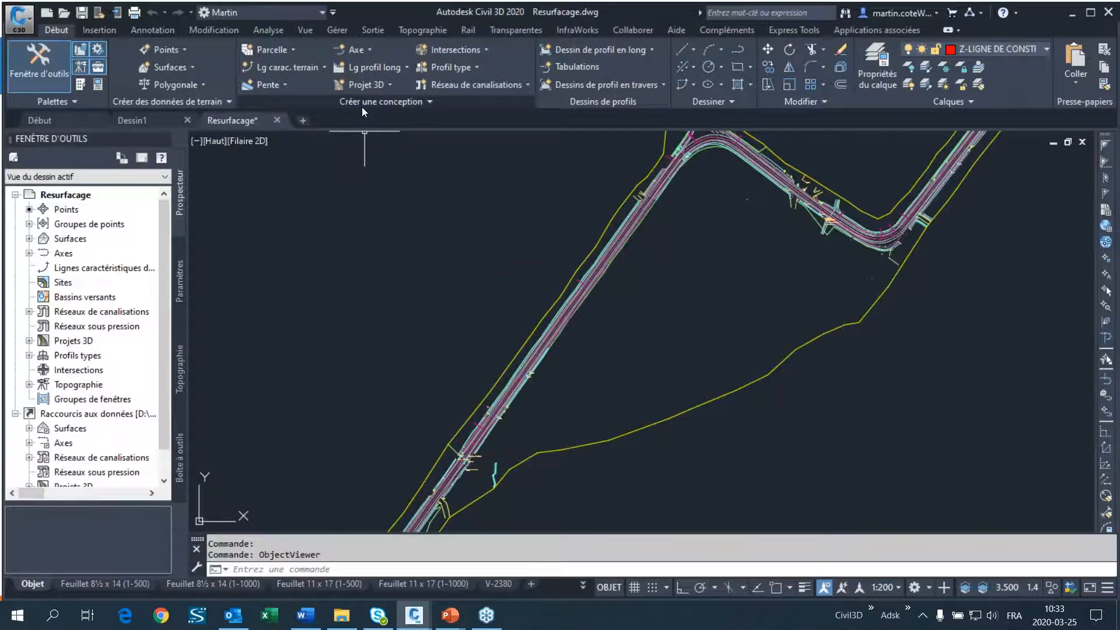
left_click(383, 83)
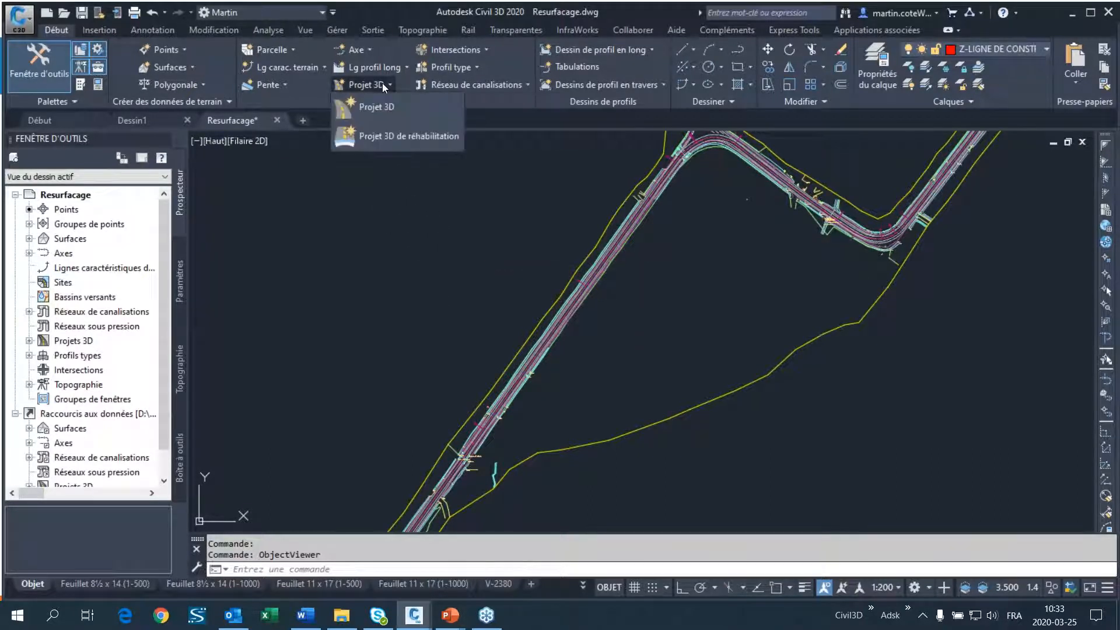
left_click(394, 136)
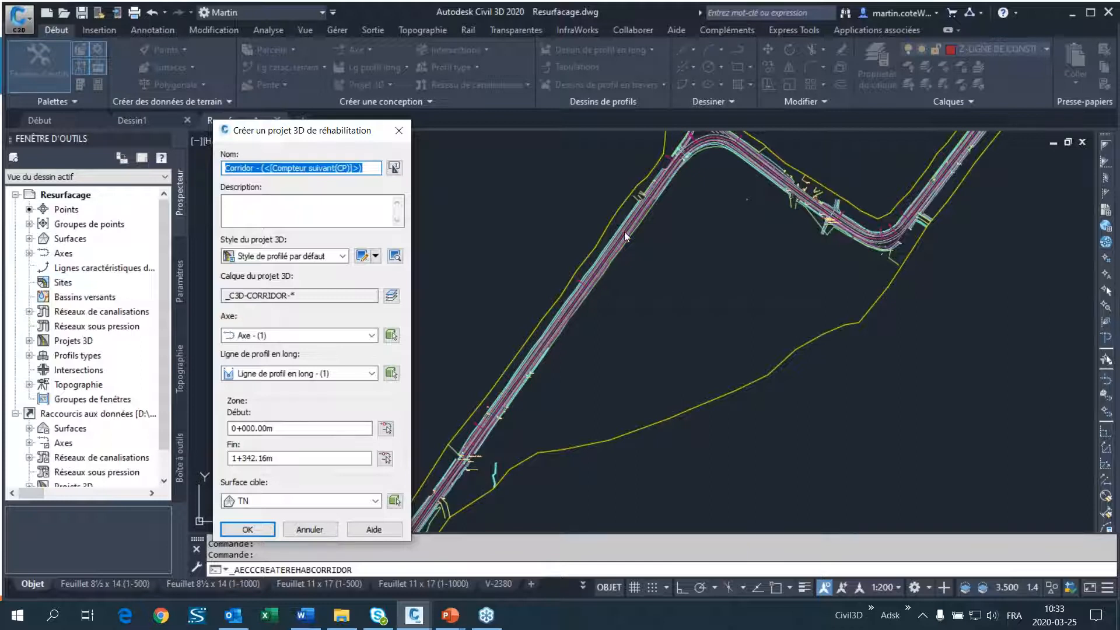
left_click(399, 130)
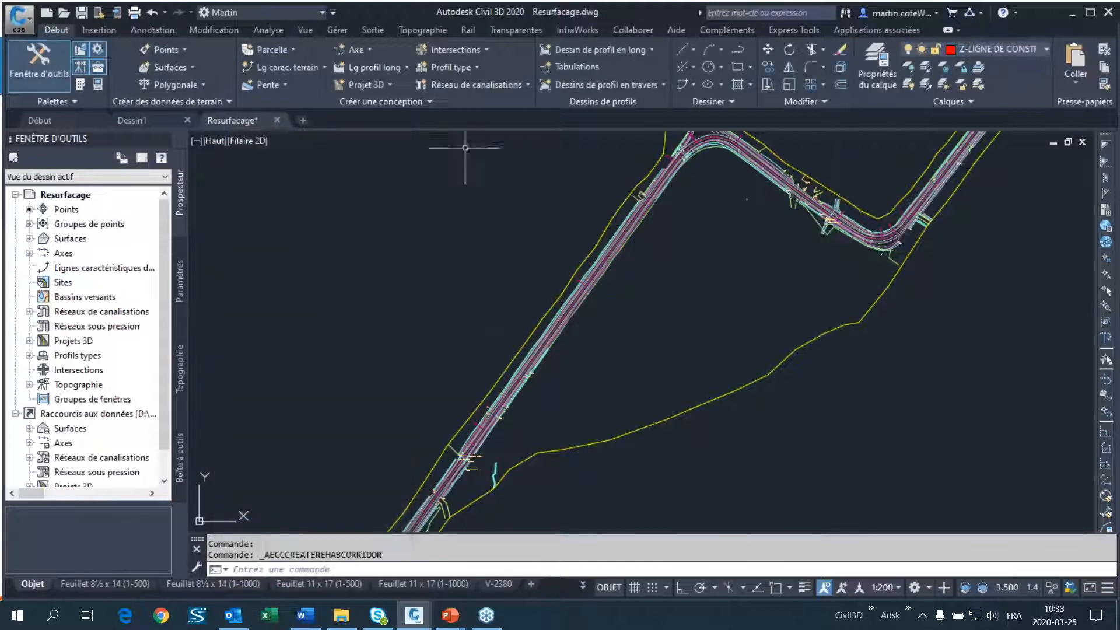
left_click(357, 50)
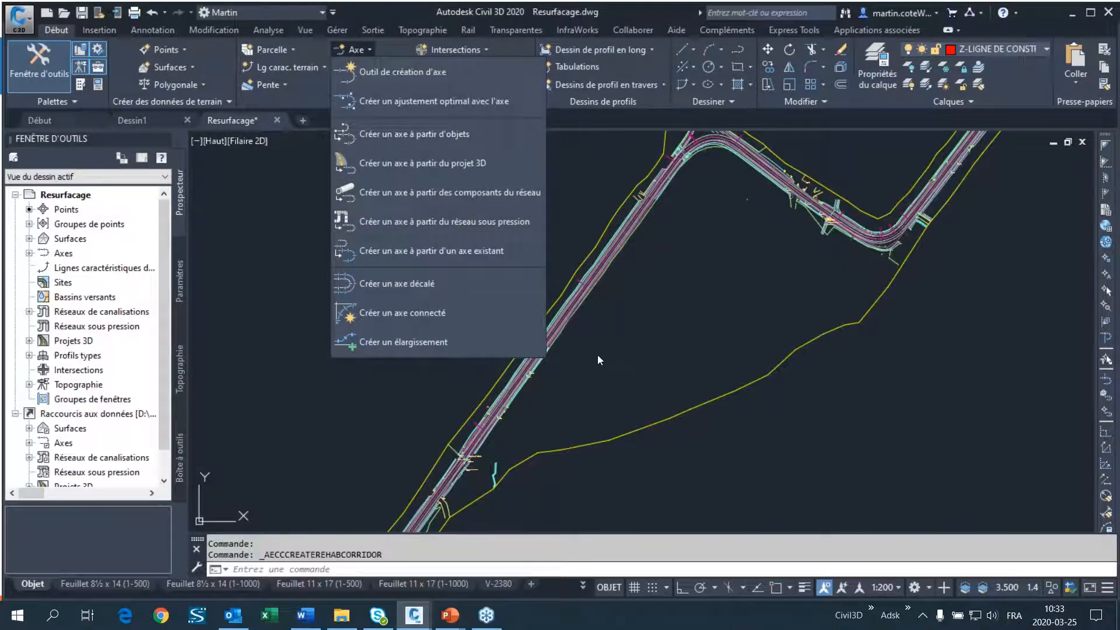
key("Escape")
scroll(572, 304, "up", 4)
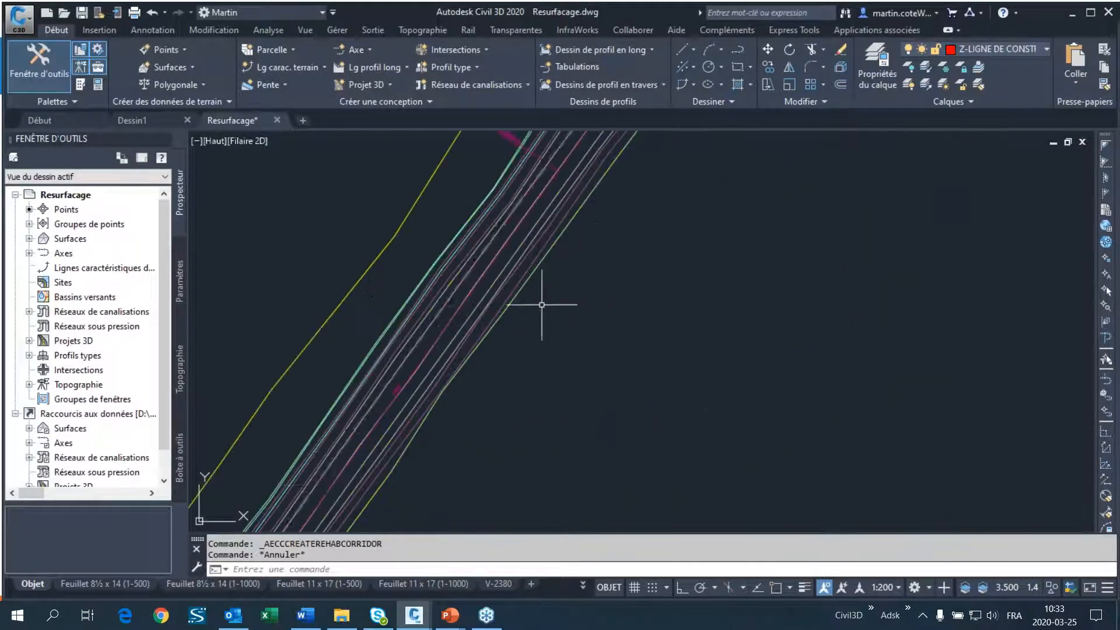
scroll(365, 466, "down", 4)
scroll(368, 466, "down", 3)
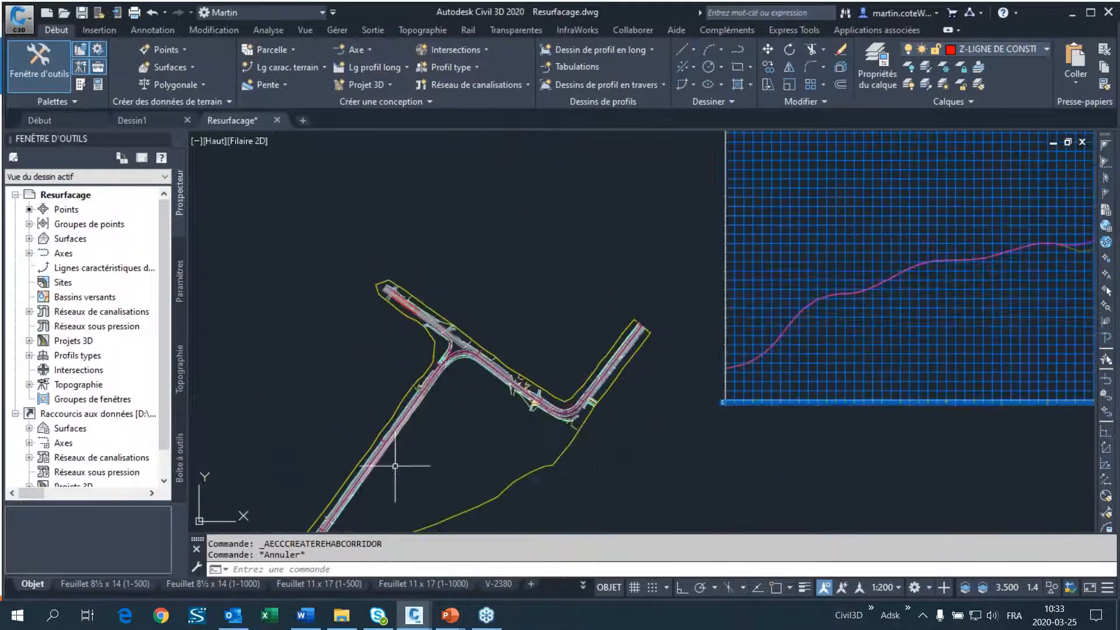
mouse_move(863, 375)
middle_mouse_down()
mouse_move(641, 376)
mouse_move(554, 399)
middle_mouse_up()
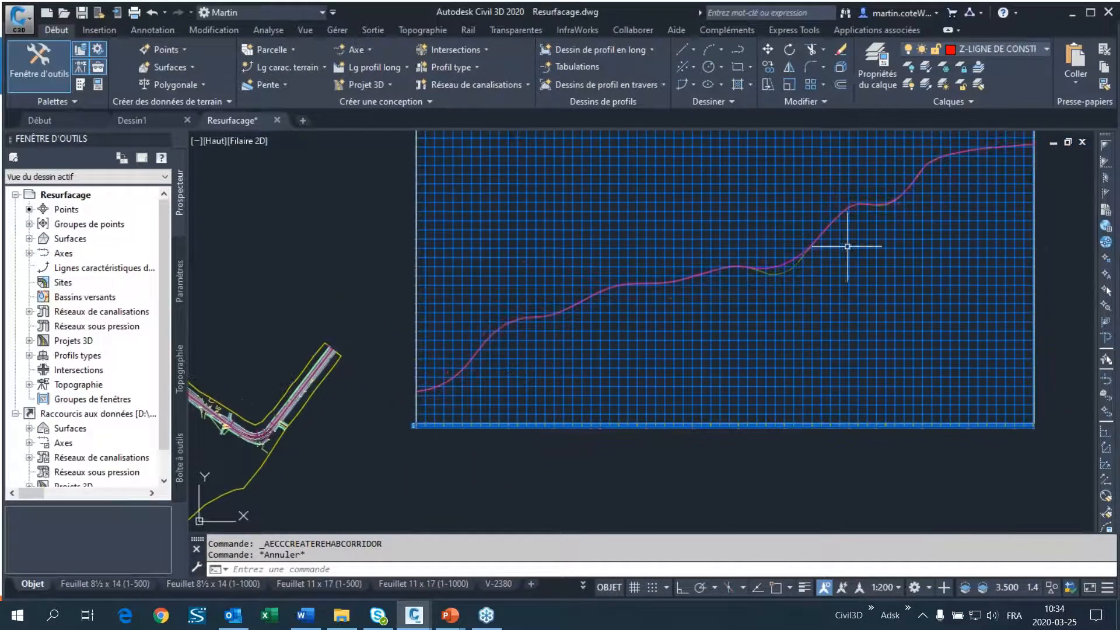
left_click(376, 62)
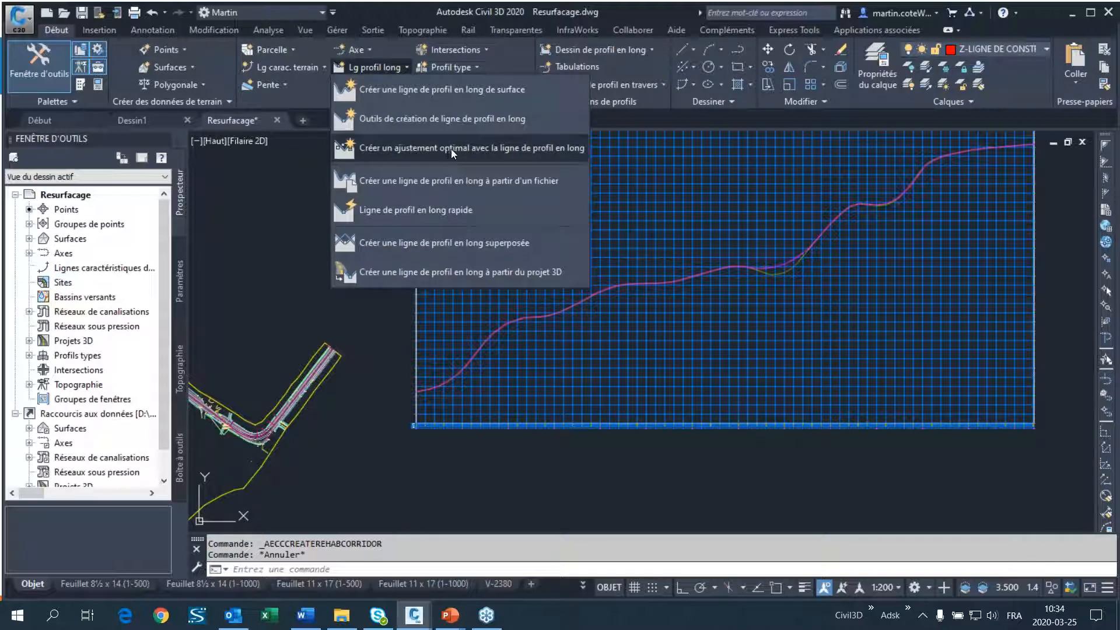
left_click(536, 310)
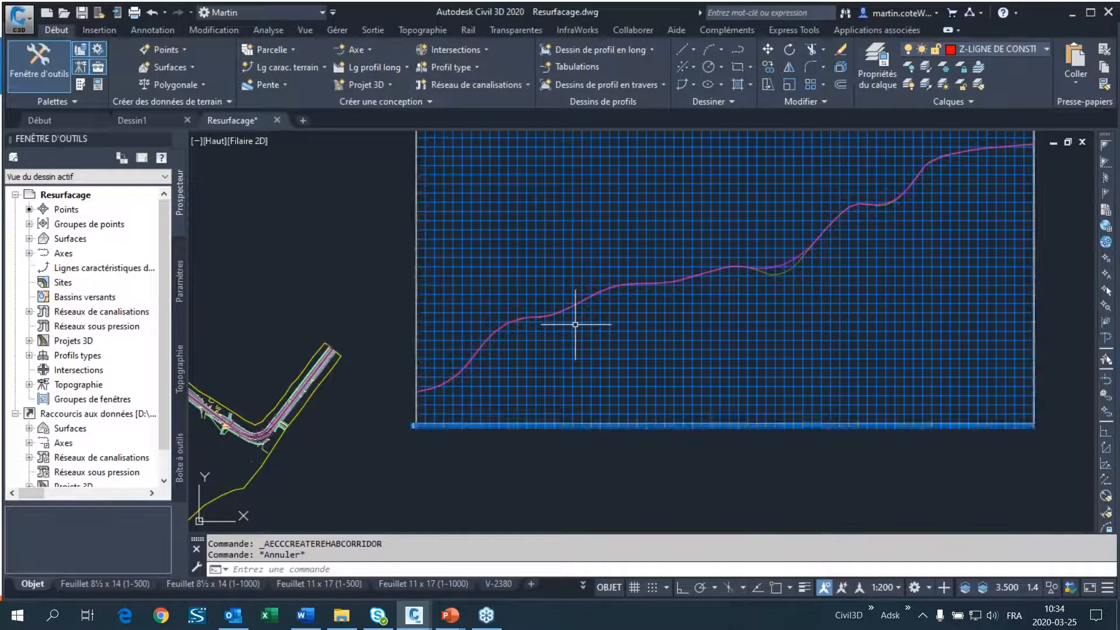
Examine the profile view along the road, comparing the magenta profile with the green one, especially where they separate.
scroll(525, 327, "up", 2)
scroll(455, 361, "down", 2)
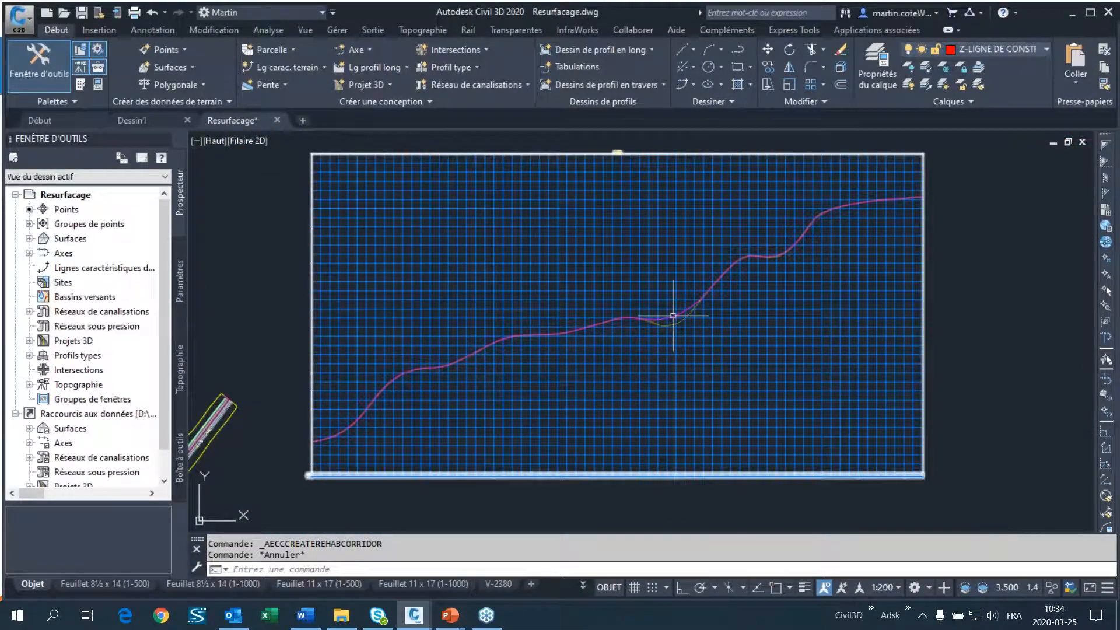
scroll(670, 317, "up", 5)
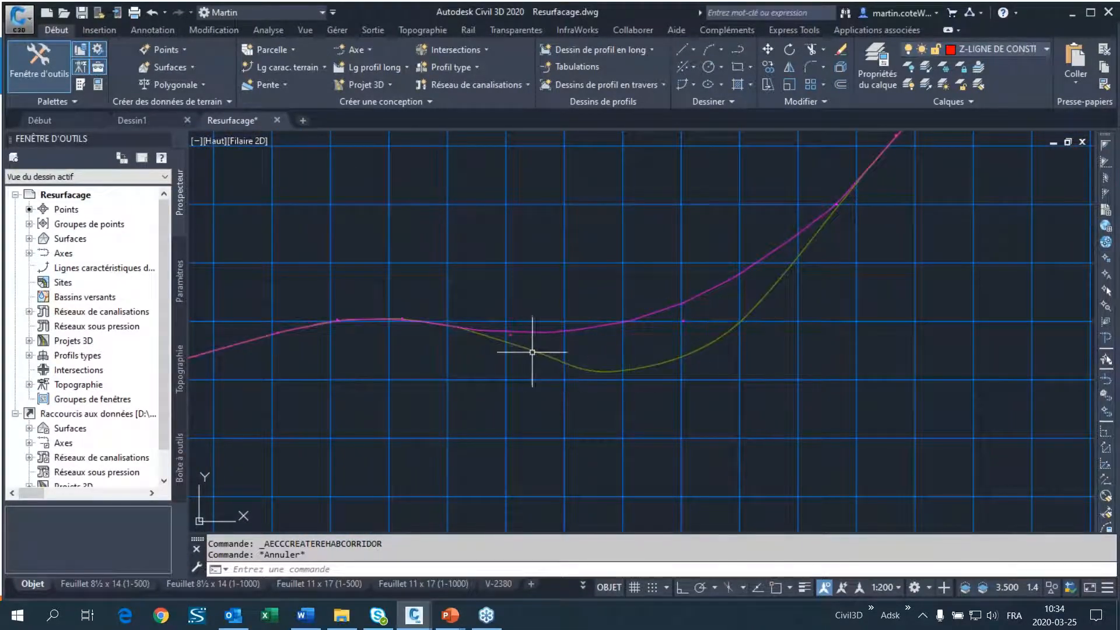
scroll(495, 411, "down", 5)
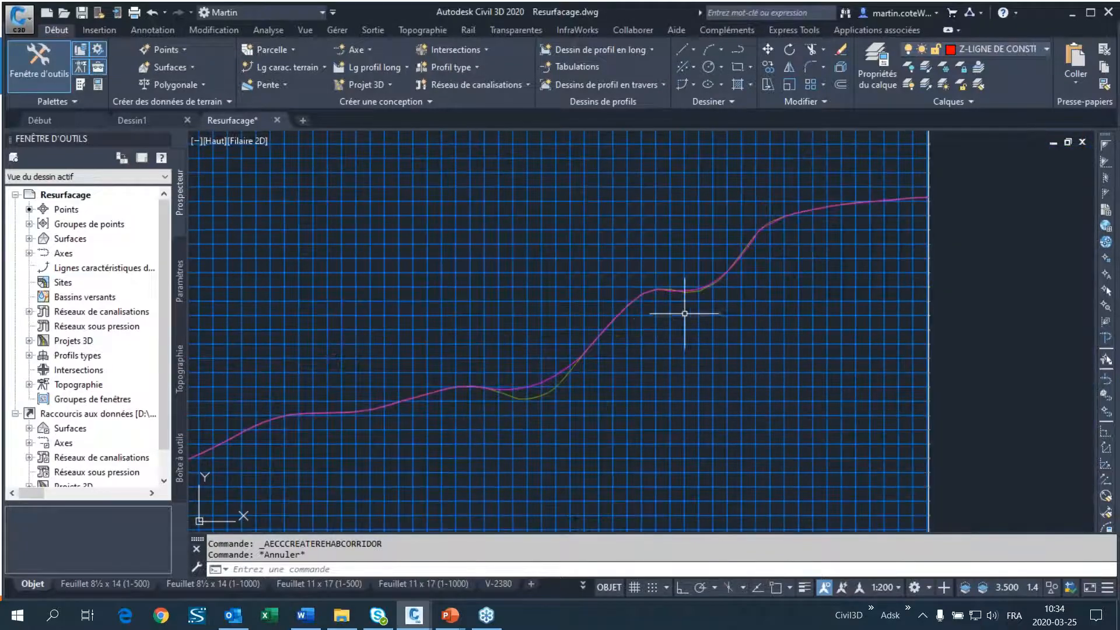
scroll(712, 295, "up", 5)
scroll(734, 287, "down", 6)
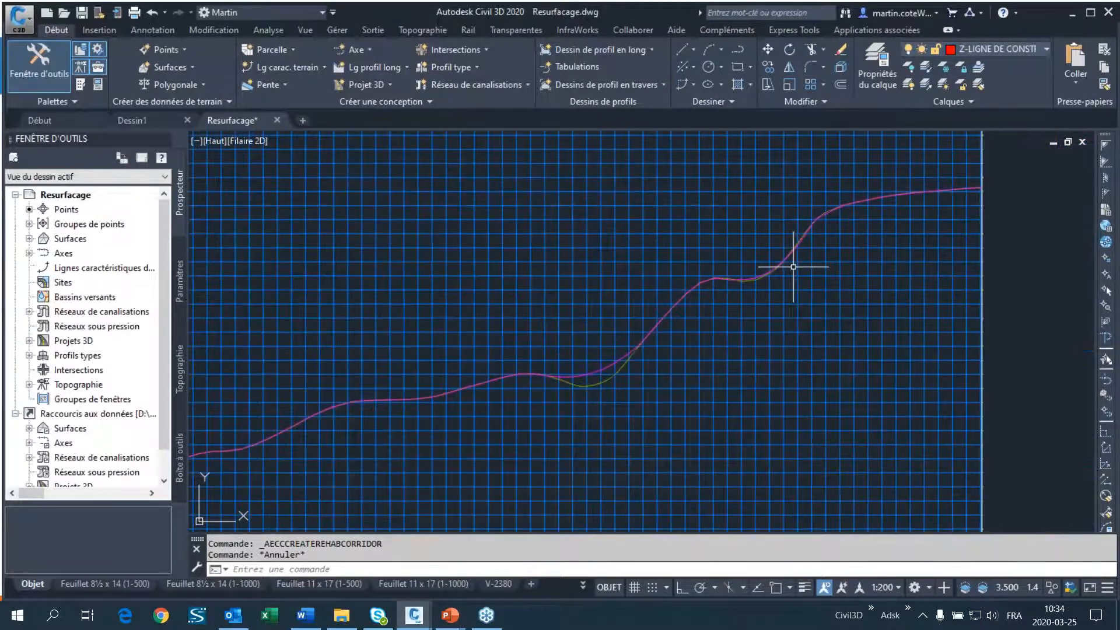
scroll(545, 370, "up", 5)
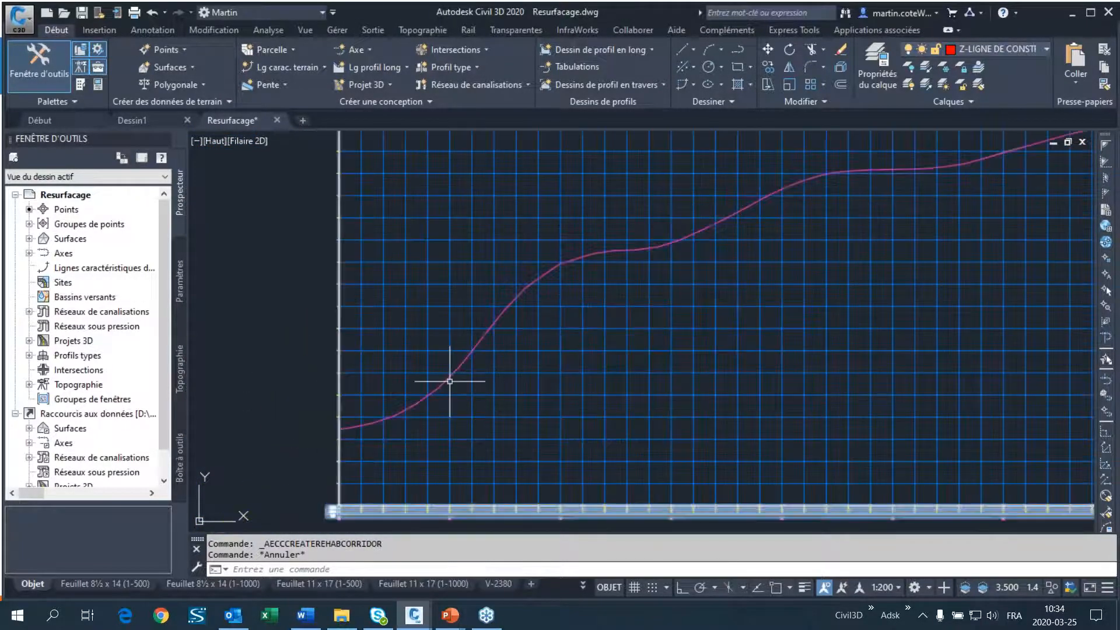
scroll(560, 340, "down", 4)
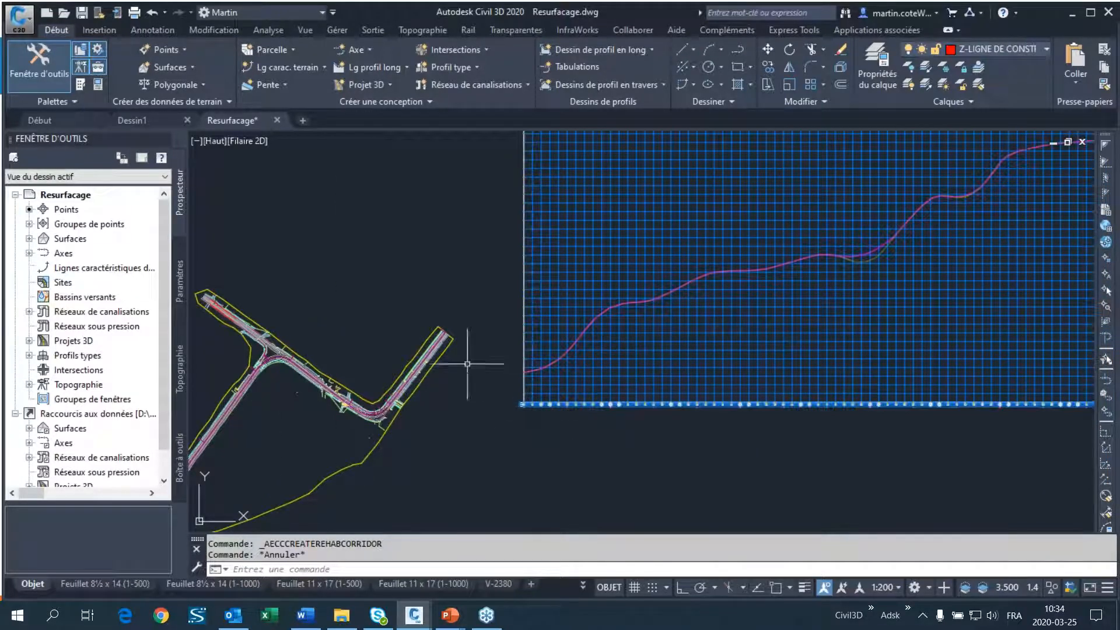
Start a rehabilitation corridor (Projet 3D de réhabilitation) and name it "Refonte de la rue".
scroll(513, 315, "down", 4)
scroll(338, 388, "up", 4)
scroll(330, 388, "up", 2)
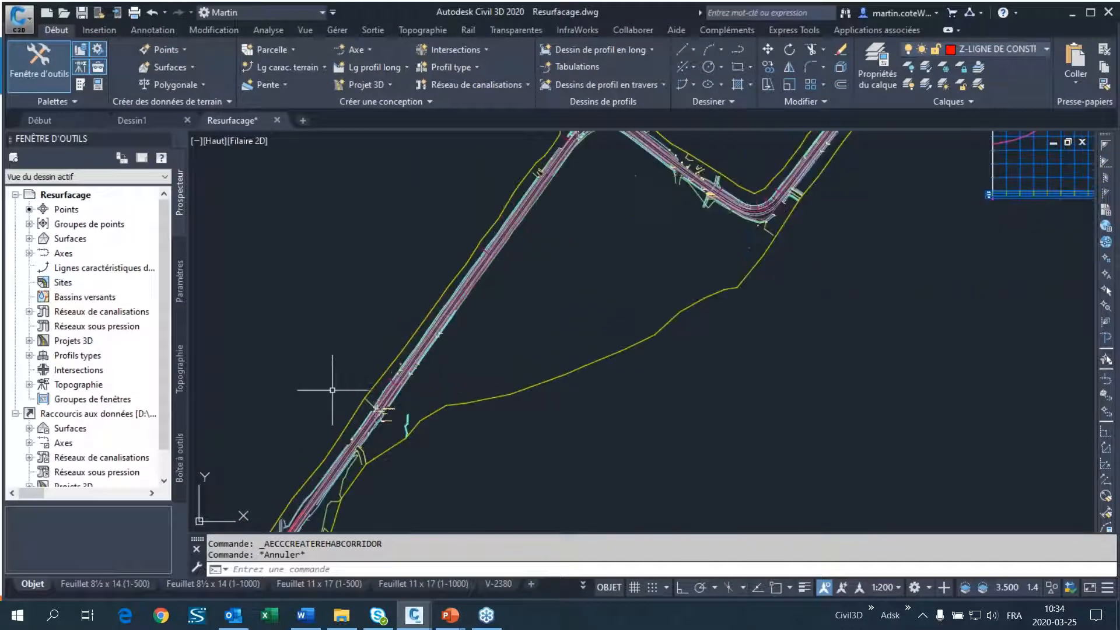
left_click(379, 89)
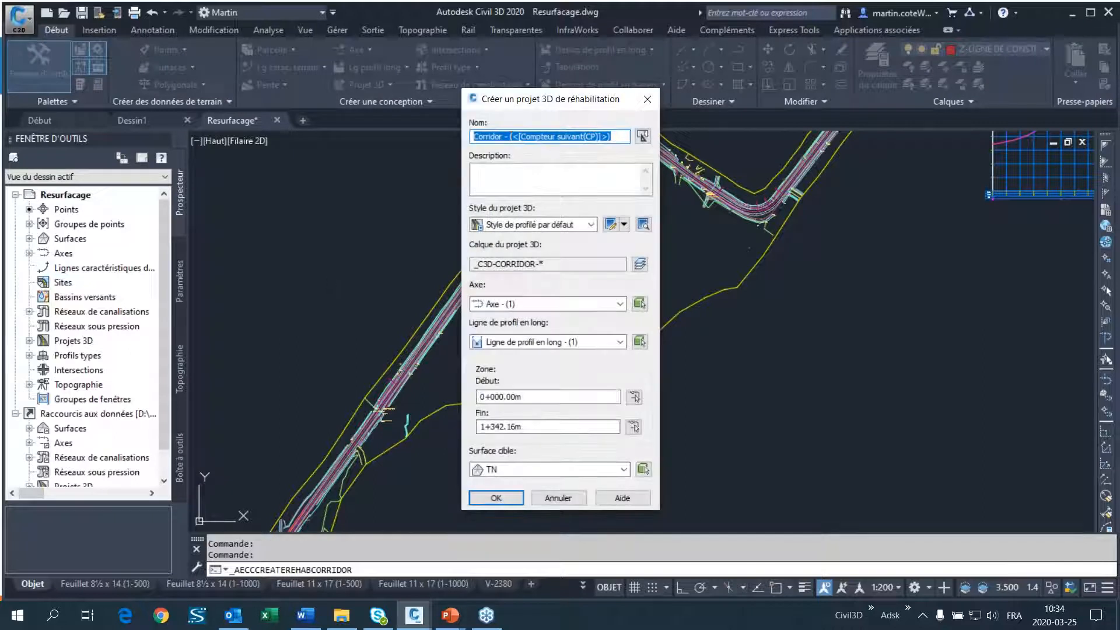
type("Re")
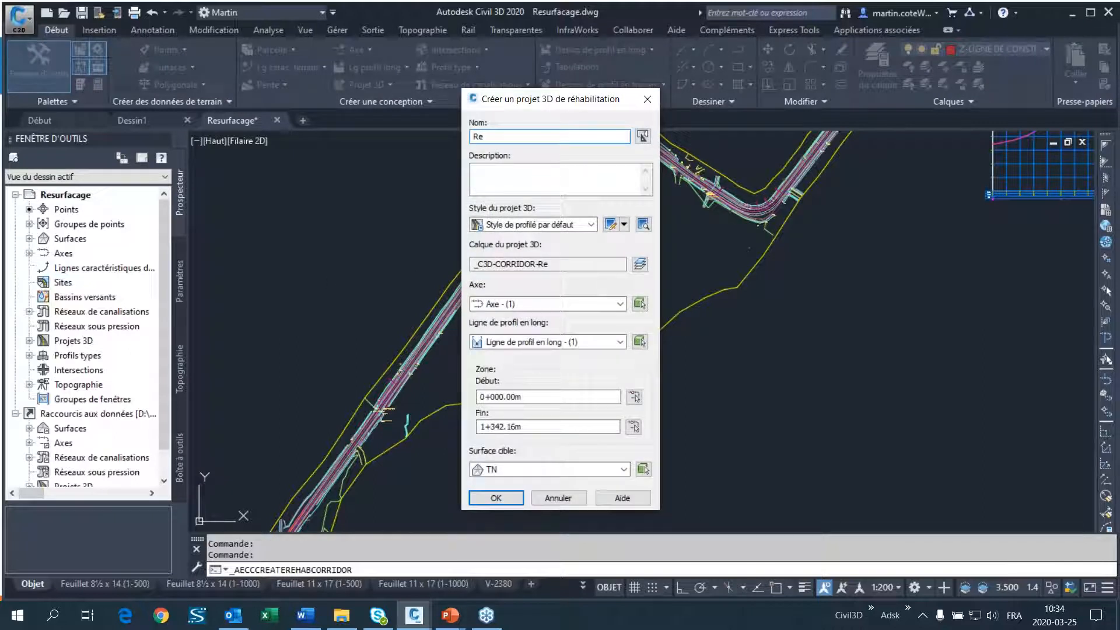
type("fonte de la rue")
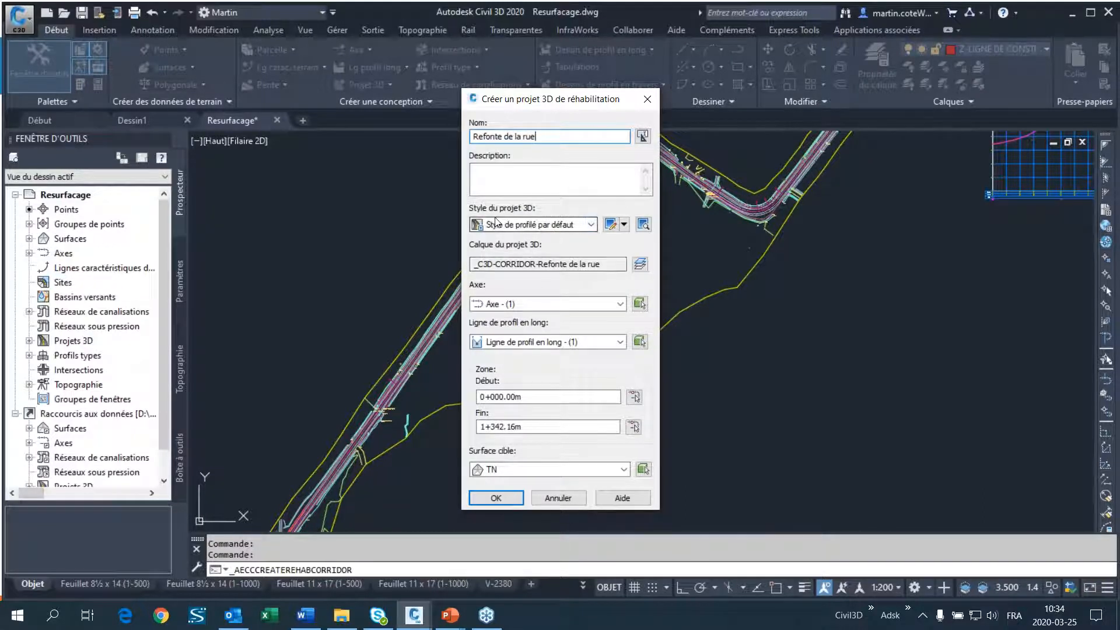
Choose the corridor style "Style de profilé par défaut", the alignment "Axe - (1)" and the profile "Ligne de profil en long - (1)".
left_click(576, 227)
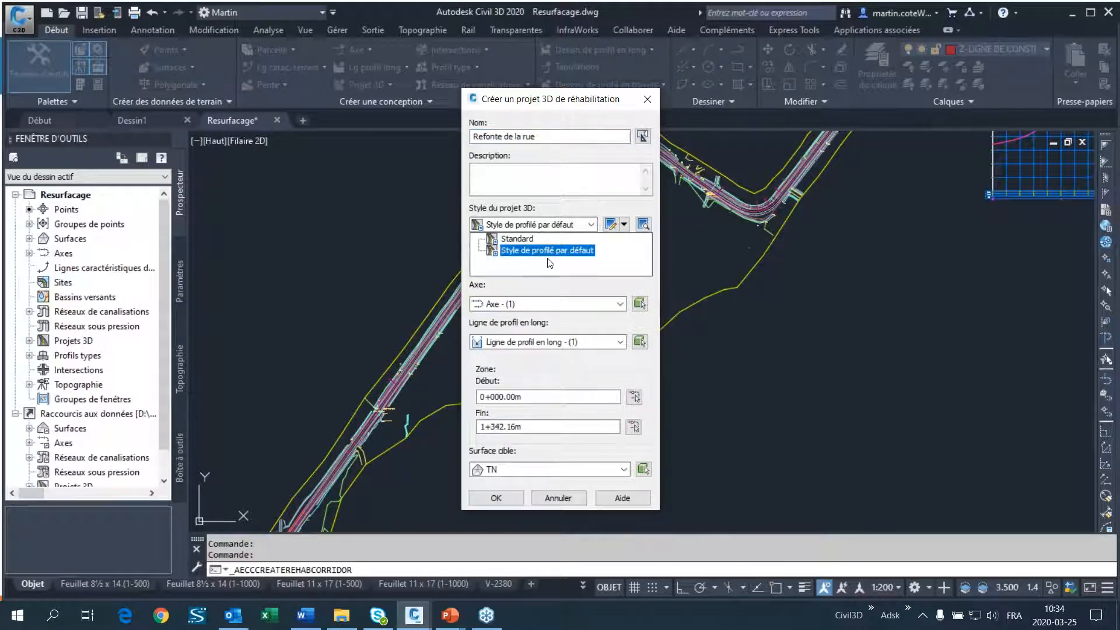
left_click(569, 252)
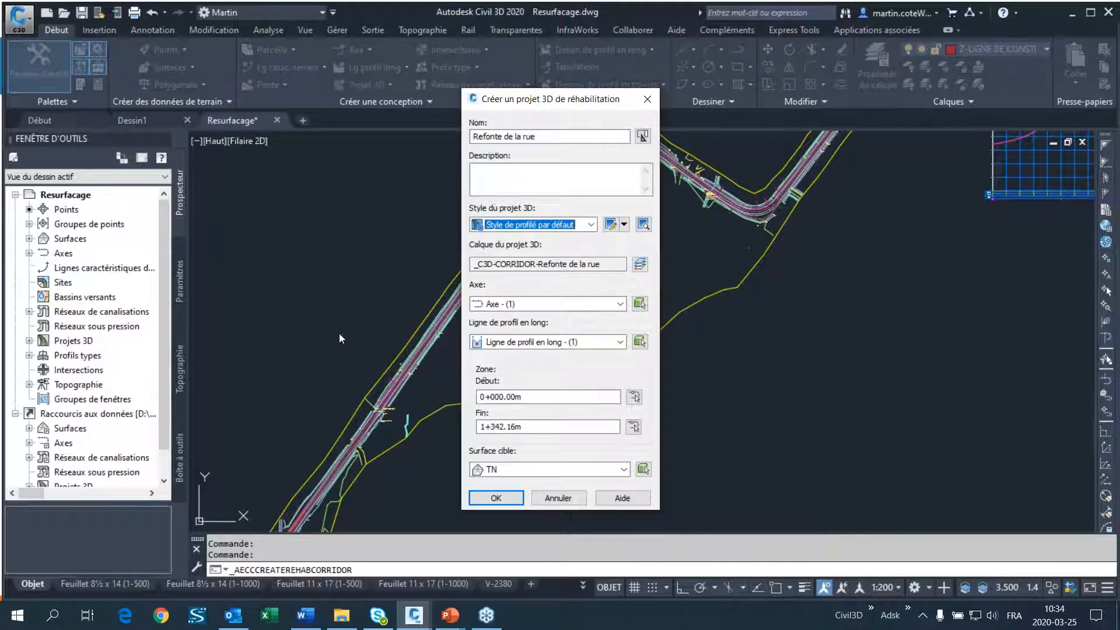
left_click(548, 303)
left_click(501, 318)
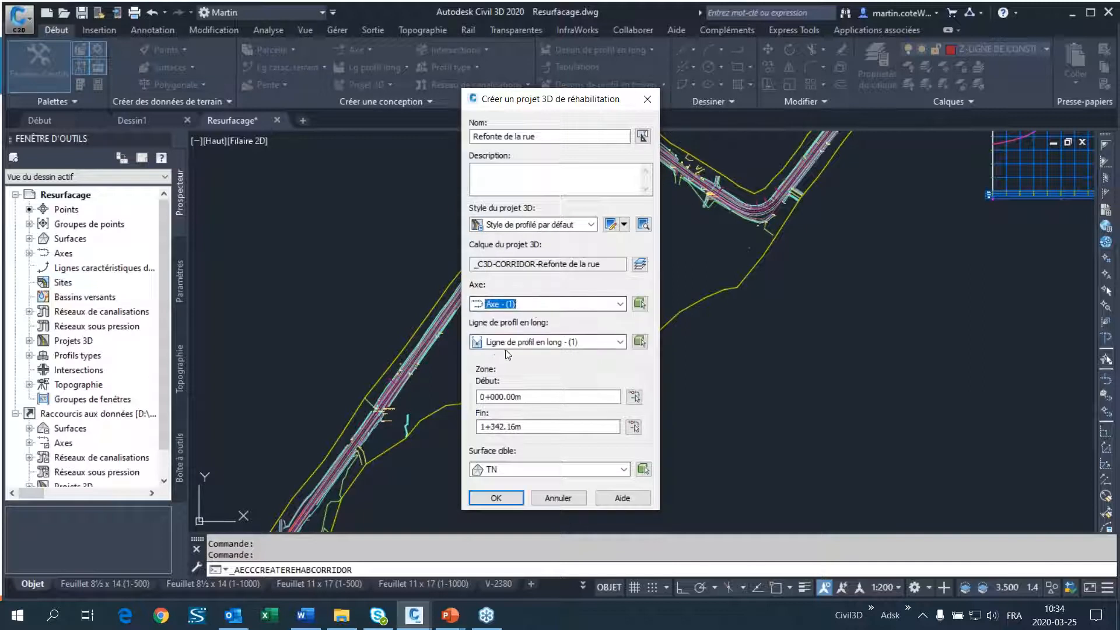
left_click(526, 342)
left_click(536, 356)
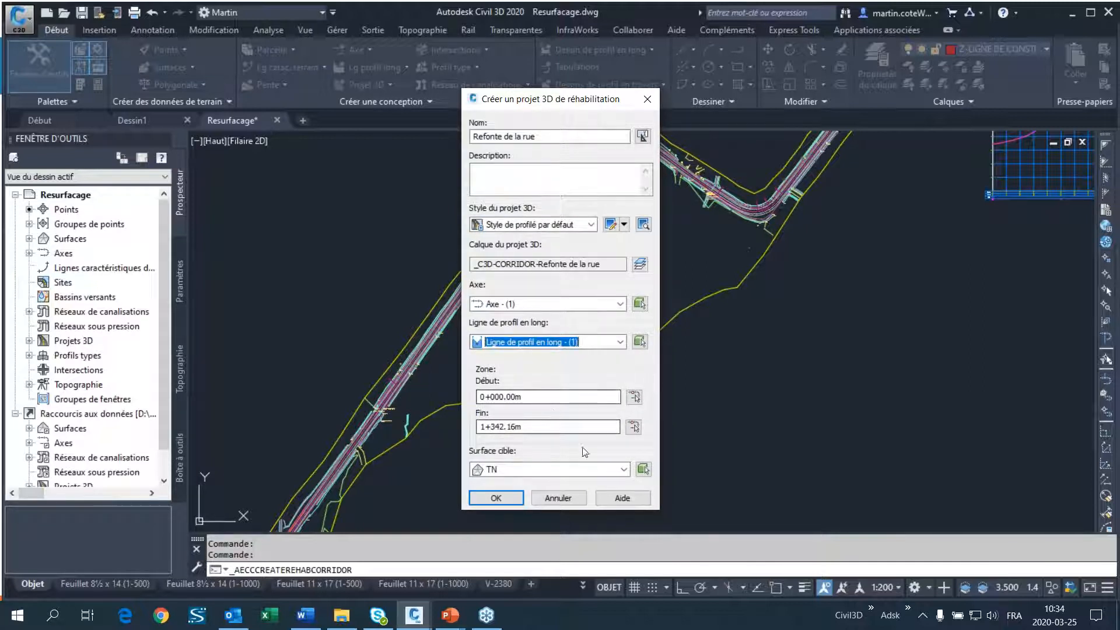
Pick the corridor region's limits along the road in the drawing, starting at 0+285.95m and ending at 0+760.20m.
left_click(634, 398)
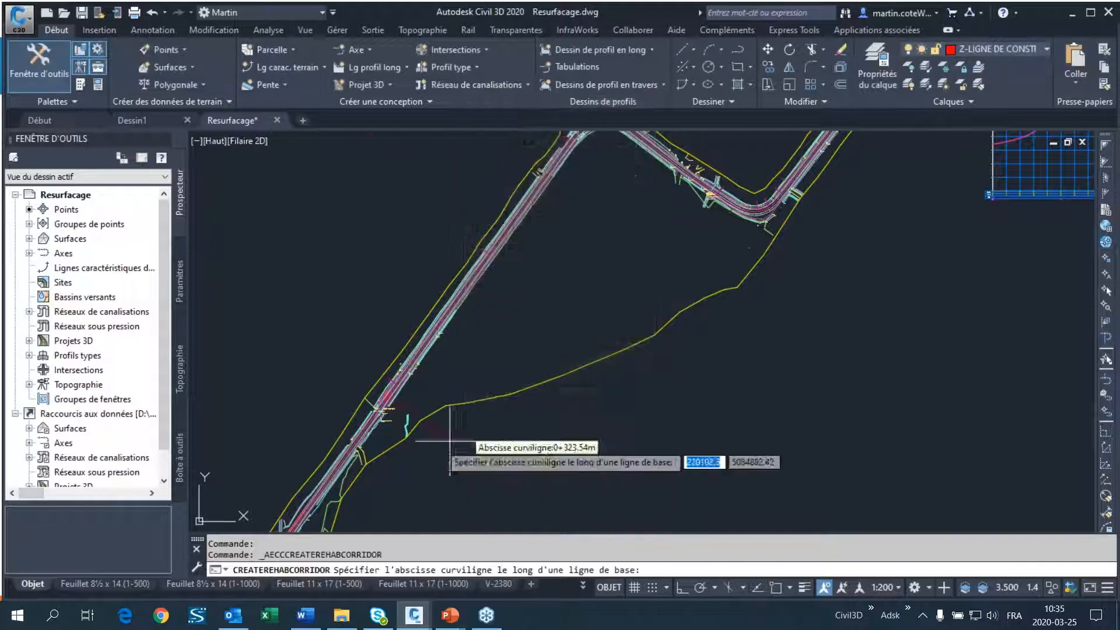
scroll(408, 392, "up", 2)
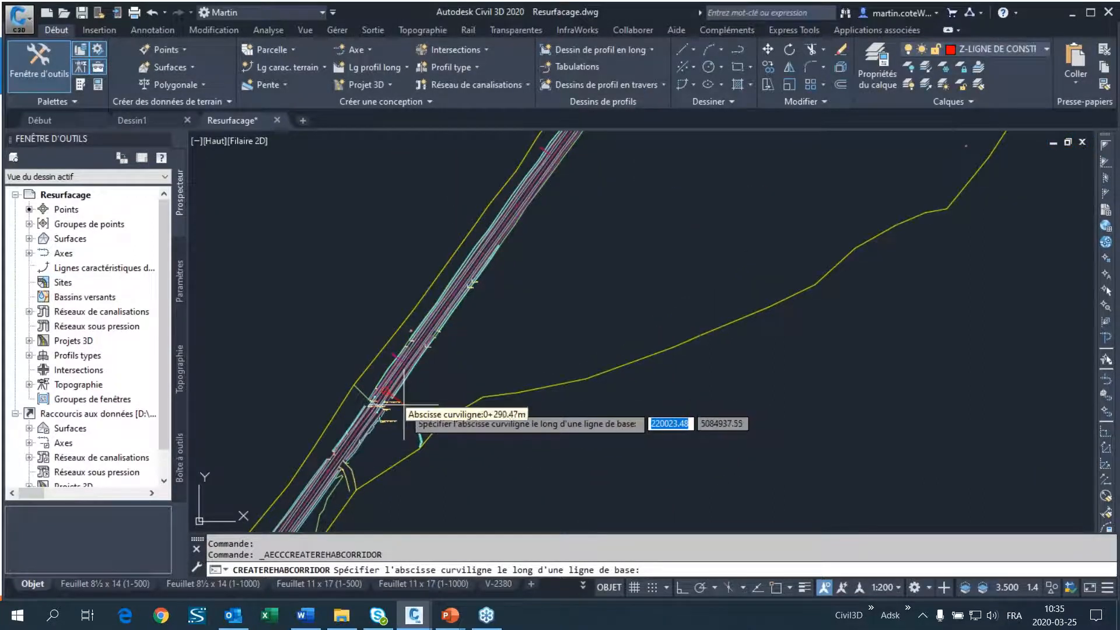
left_click(381, 397)
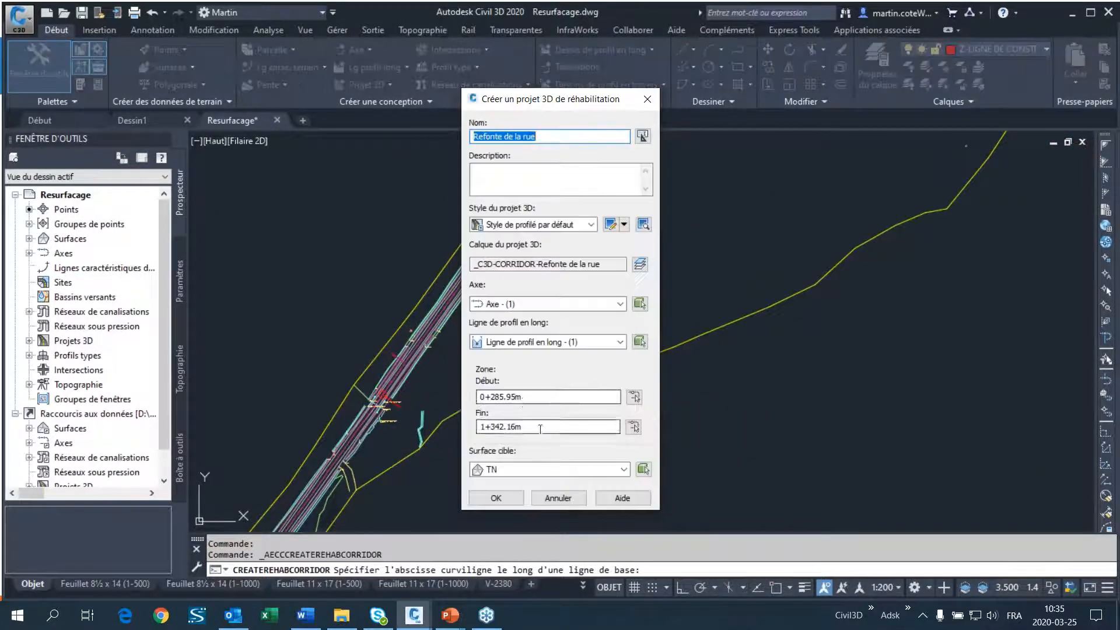
left_click(633, 426)
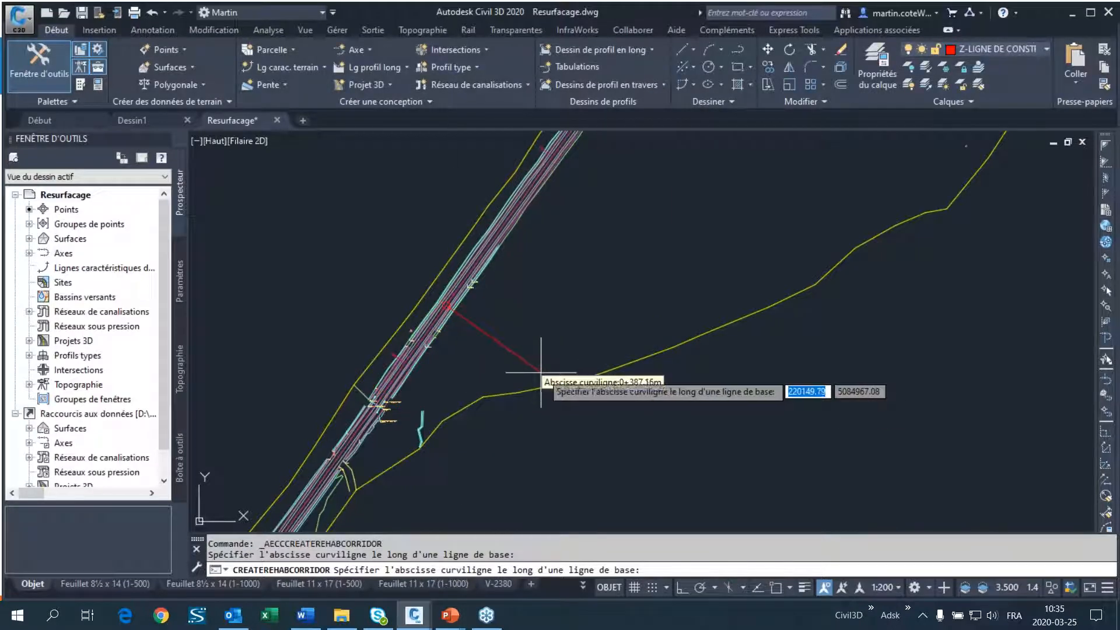
middle_click_drag(653, 134, 521, 365)
left_click(579, 228)
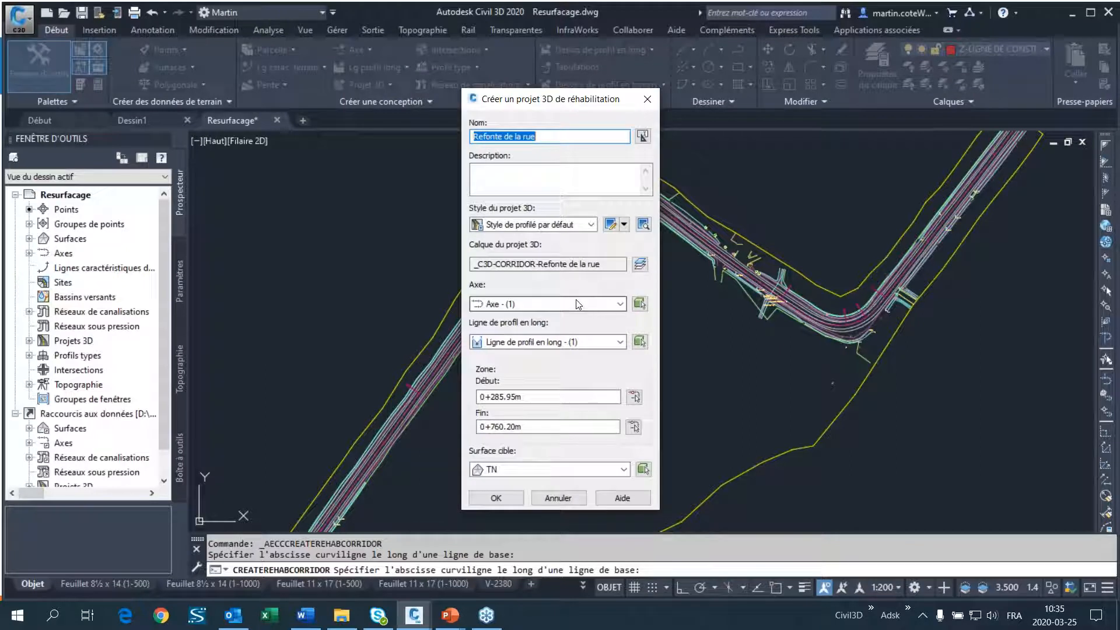
Select TN as the target surface and create the rehabilitation corridor.
left_click(532, 471)
left_click(532, 471)
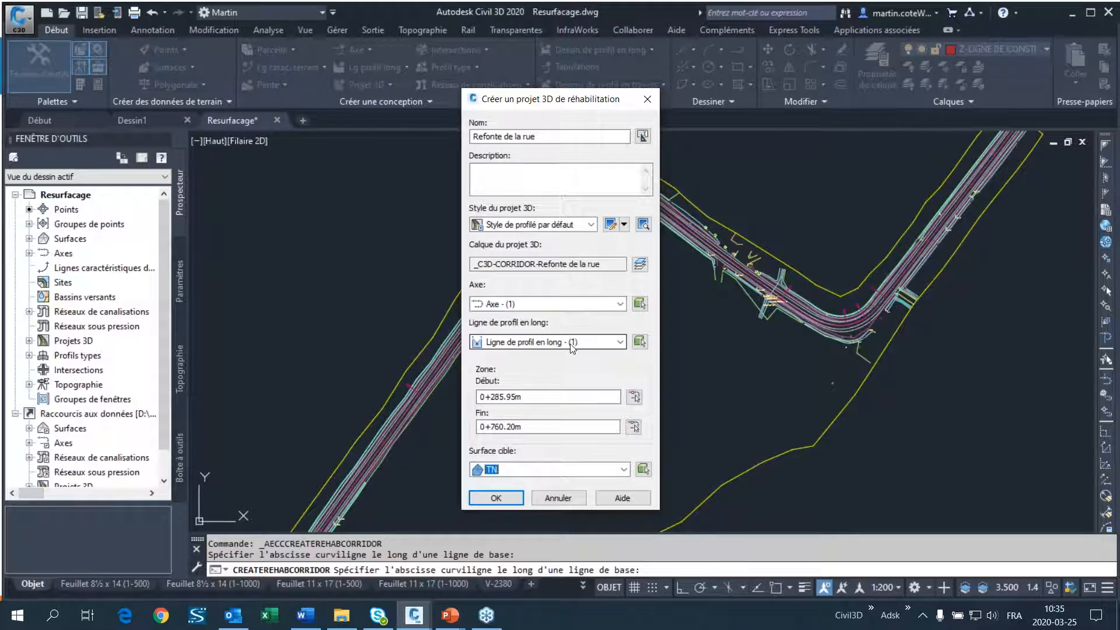
left_click(495, 498)
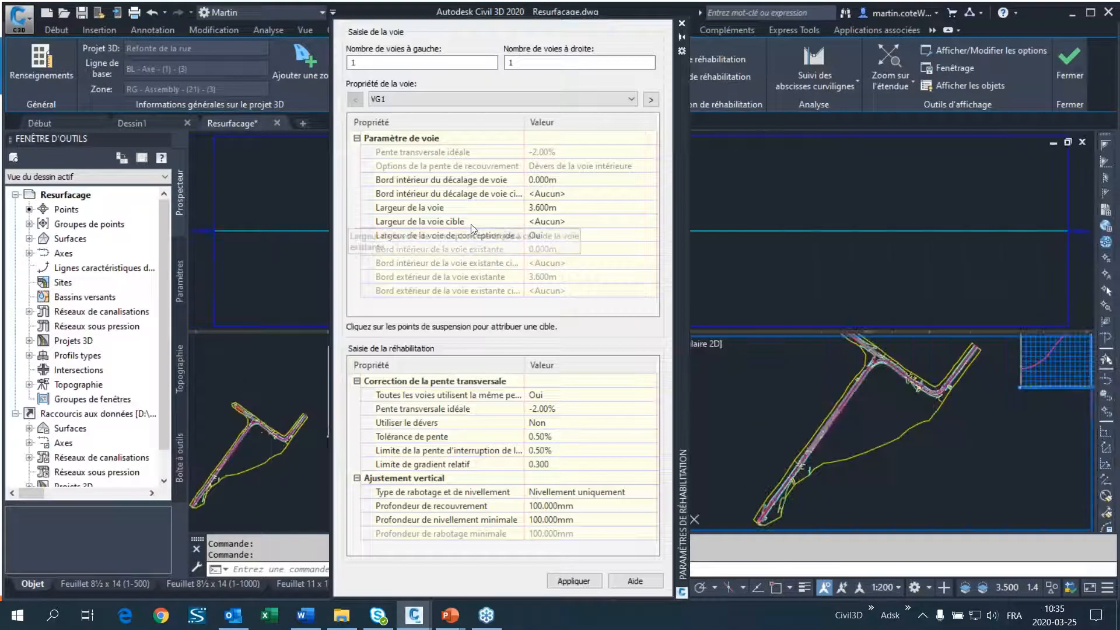
Move the collapsed Paramètres de réhabilitation palette clear of the viewports and activate the viewport showing the profile view.
right_click(680, 224)
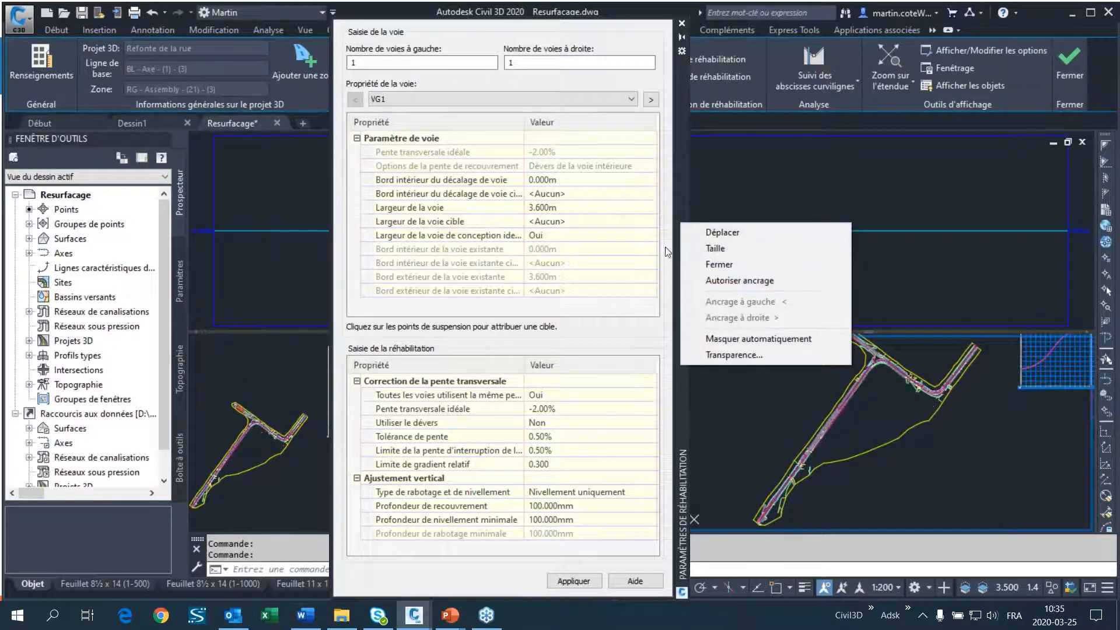
left_click(685, 183)
left_click_drag(677, 204, 380, 415)
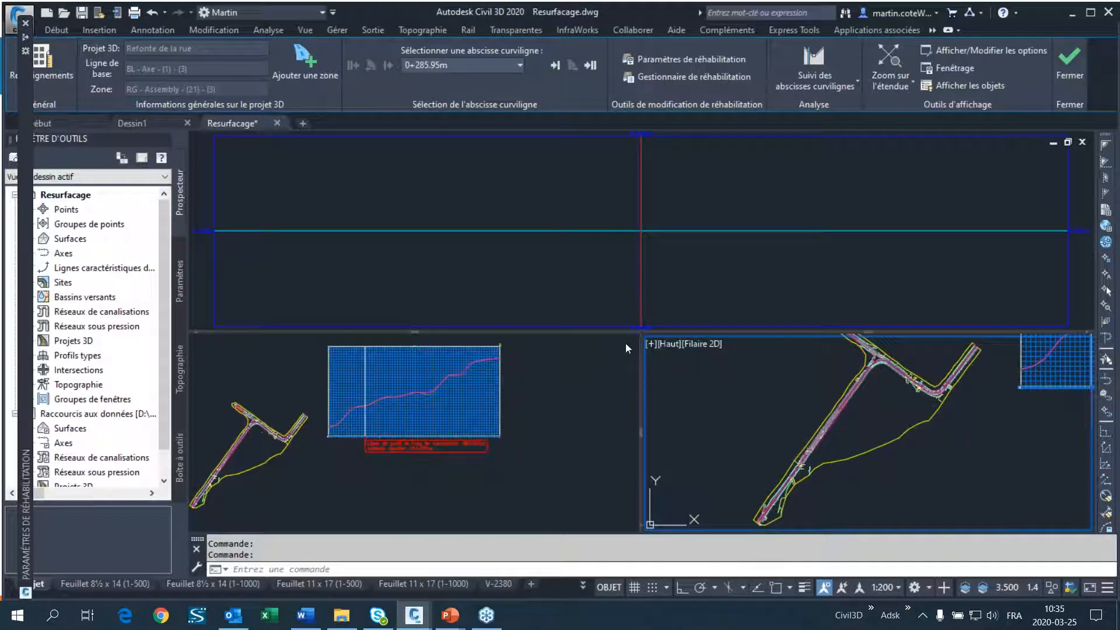
left_click(514, 396)
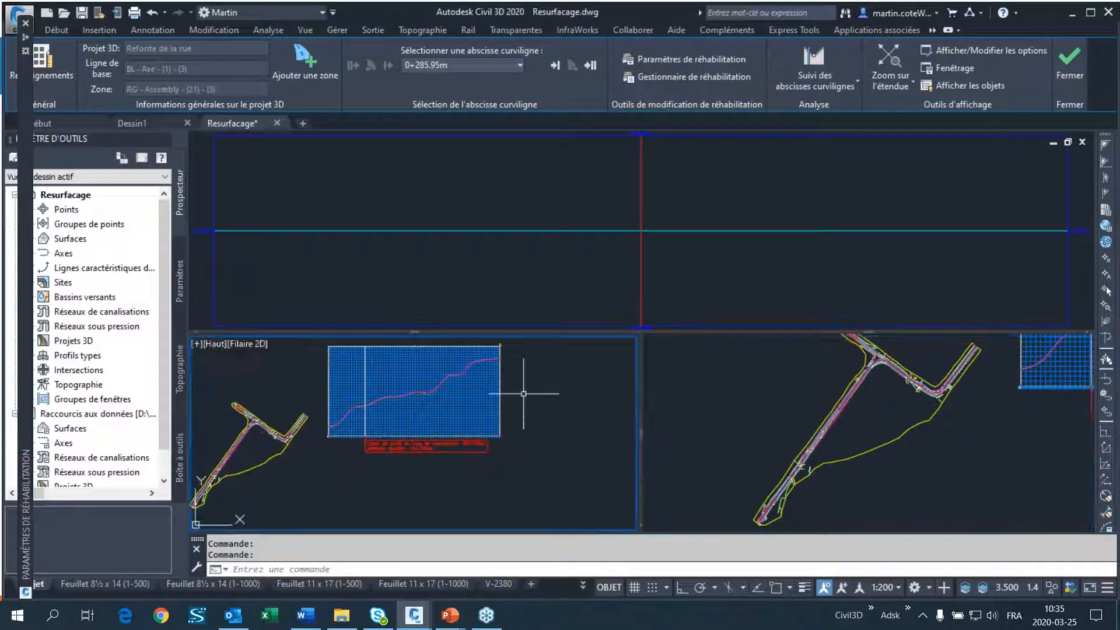
Frame the whole profile view in its viewport and the road layout in the plan viewport.
scroll(418, 458, "up", 2)
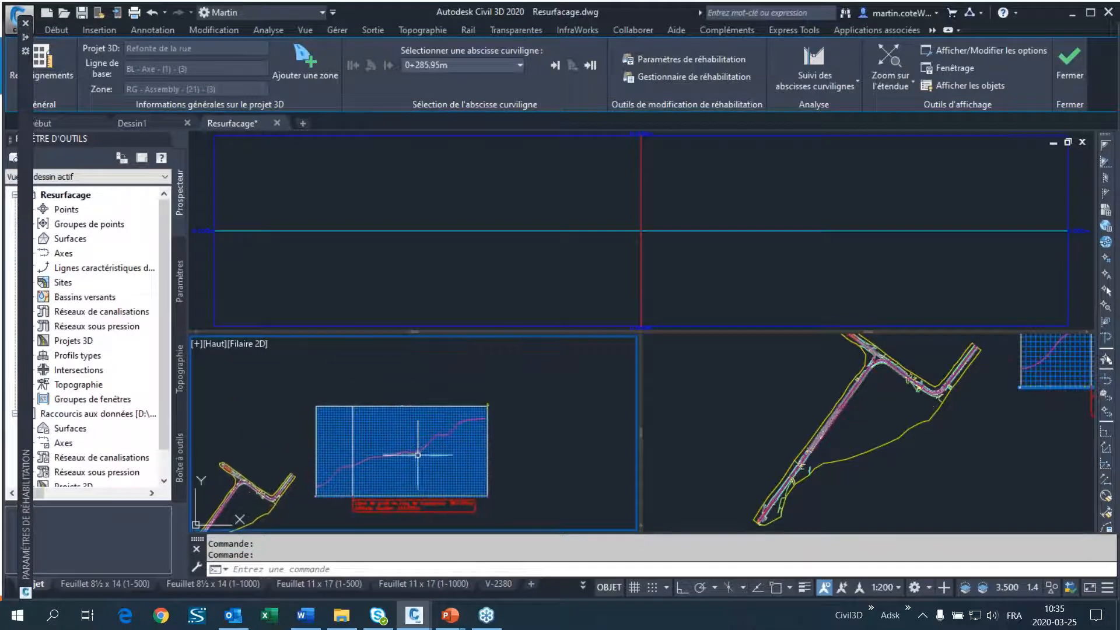
scroll(400, 464, "up", 3)
scroll(392, 464, "down", 2)
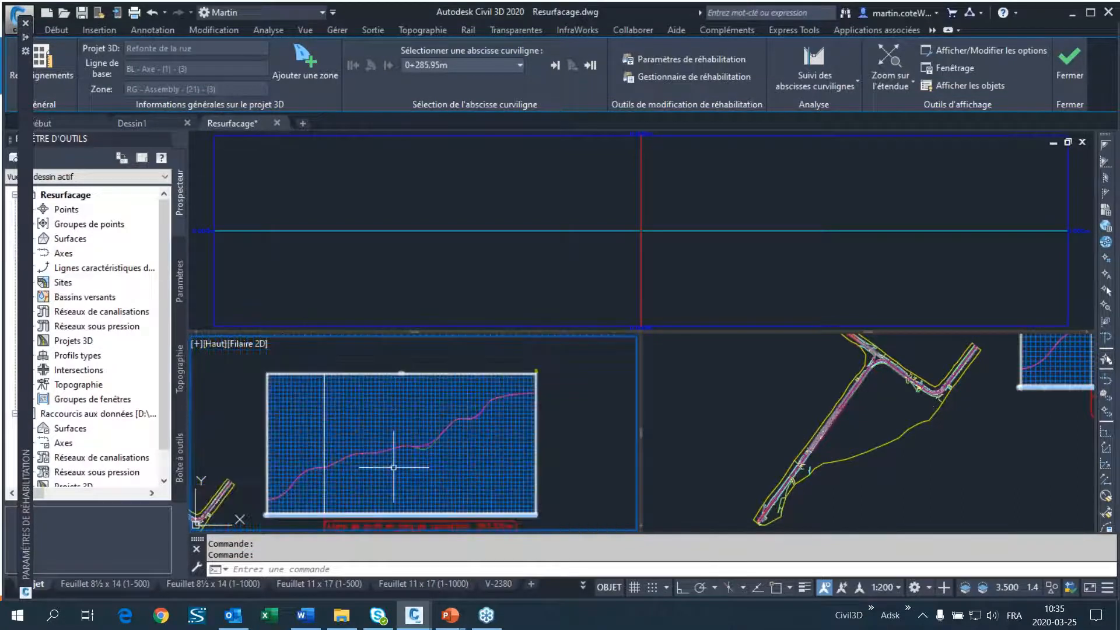
left_click(857, 424)
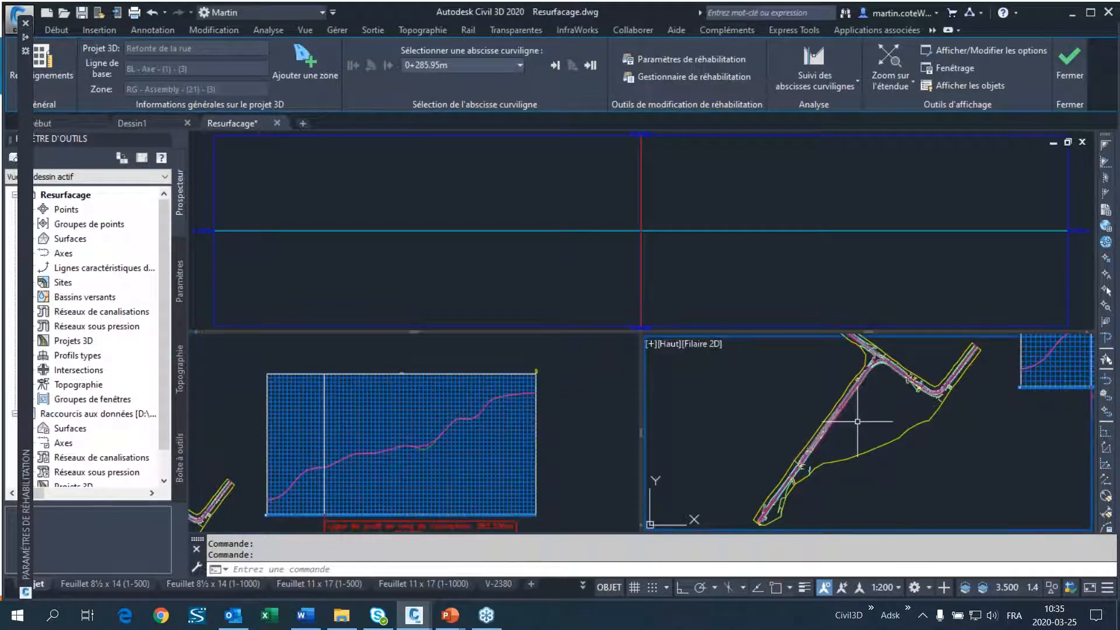
middle_click_drag(856, 422, 859, 428)
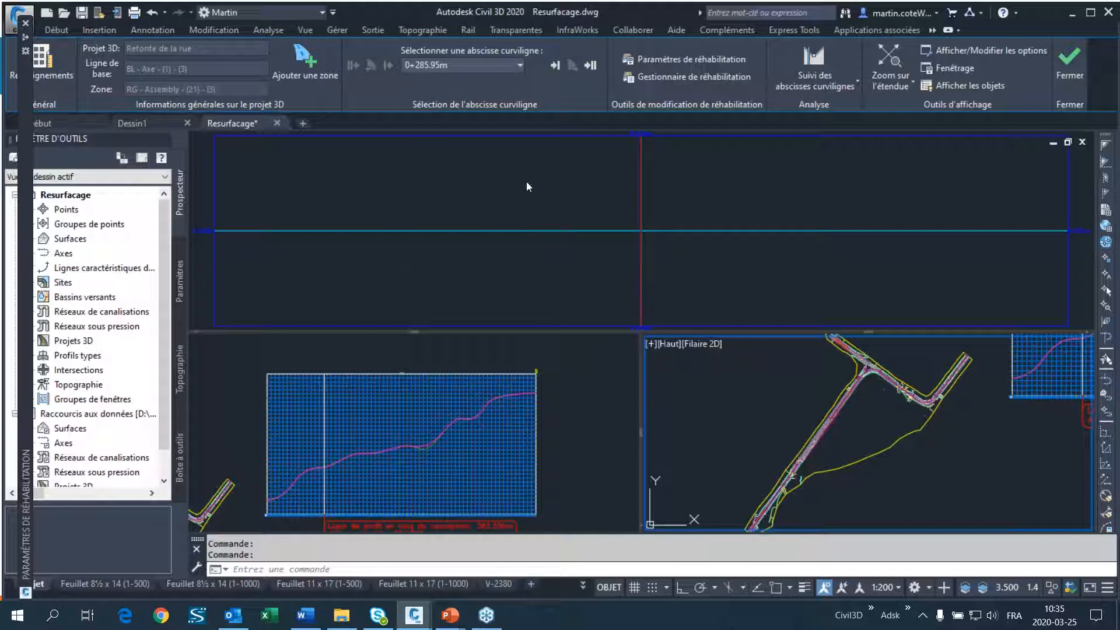
In the rehabilitation parameters, set the lane width of the left lane VG1 to 3.5 m.
left_click(451, 65)
mouse_move(29, 171)
left_click_drag(27, 177, 55, 172)
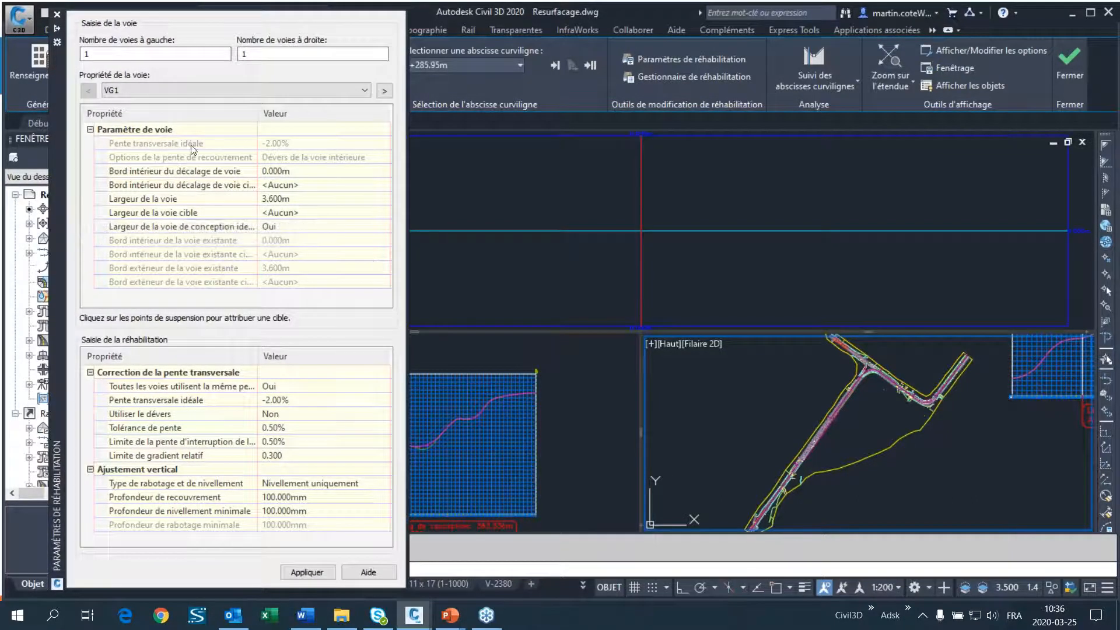
left_click(124, 94)
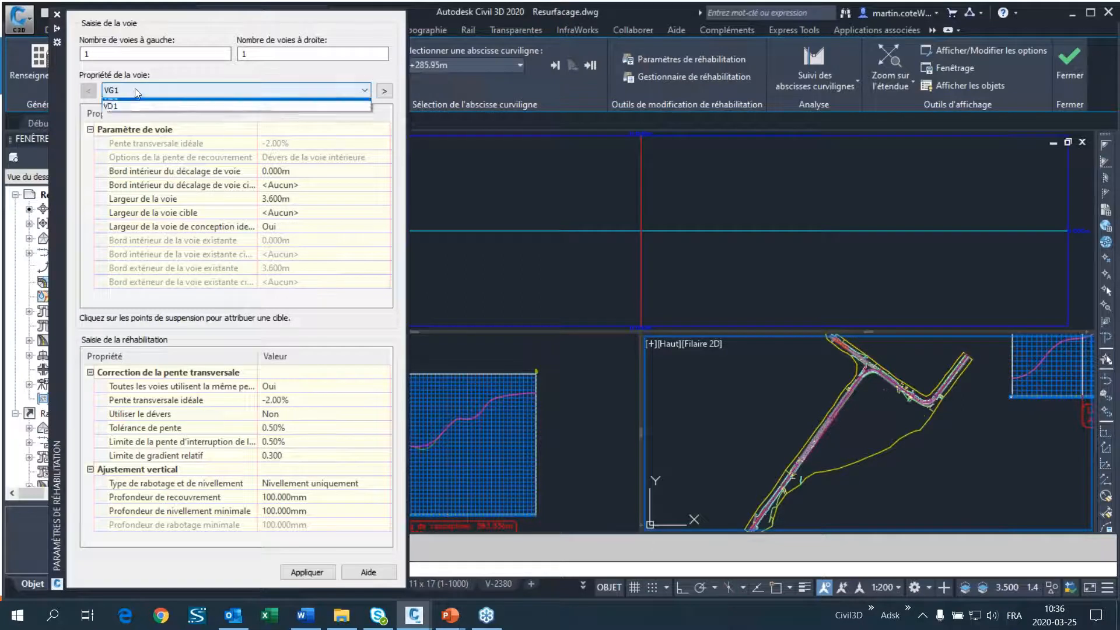
left_click(114, 103)
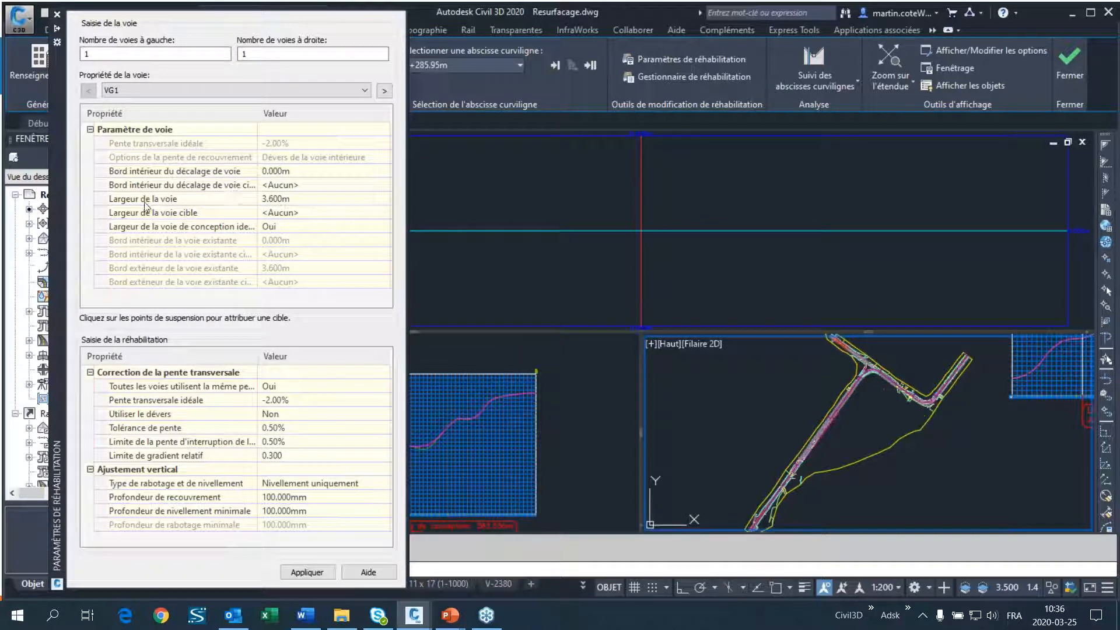
left_click(297, 201)
type("3.5")
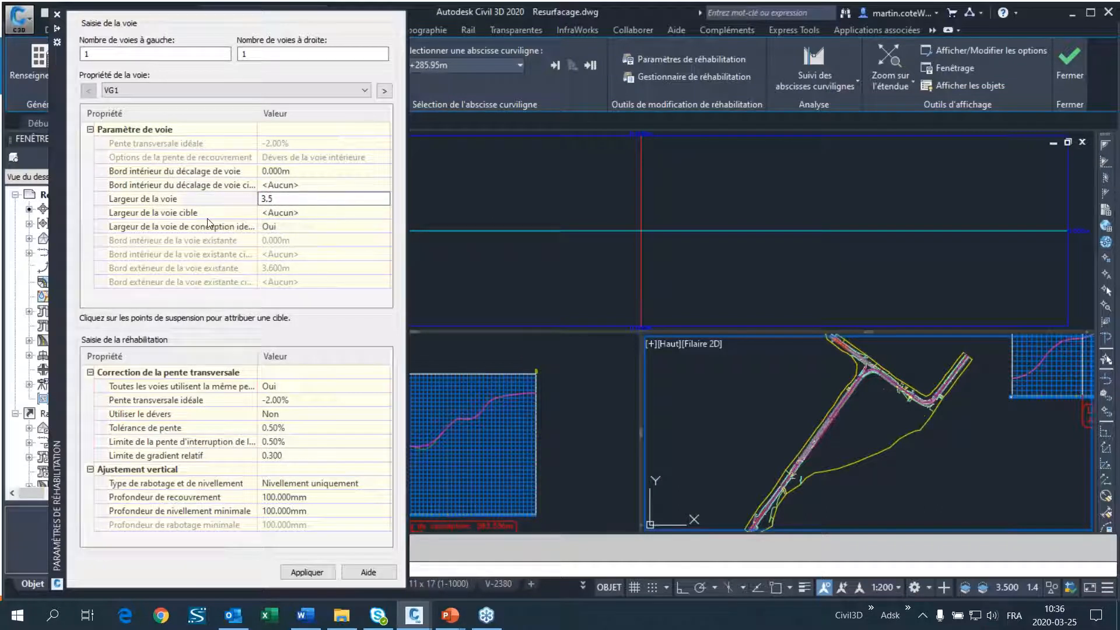
left_click(251, 227)
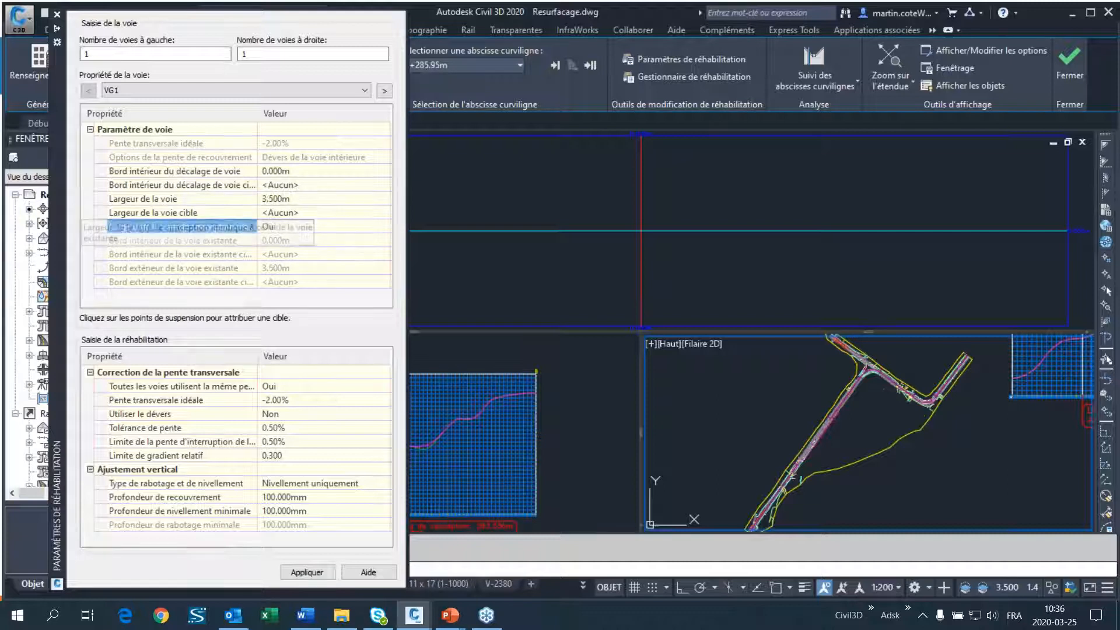
Set the lane width of the right lane VD1 to 3.5 m.
left_click(125, 87)
left_click(125, 119)
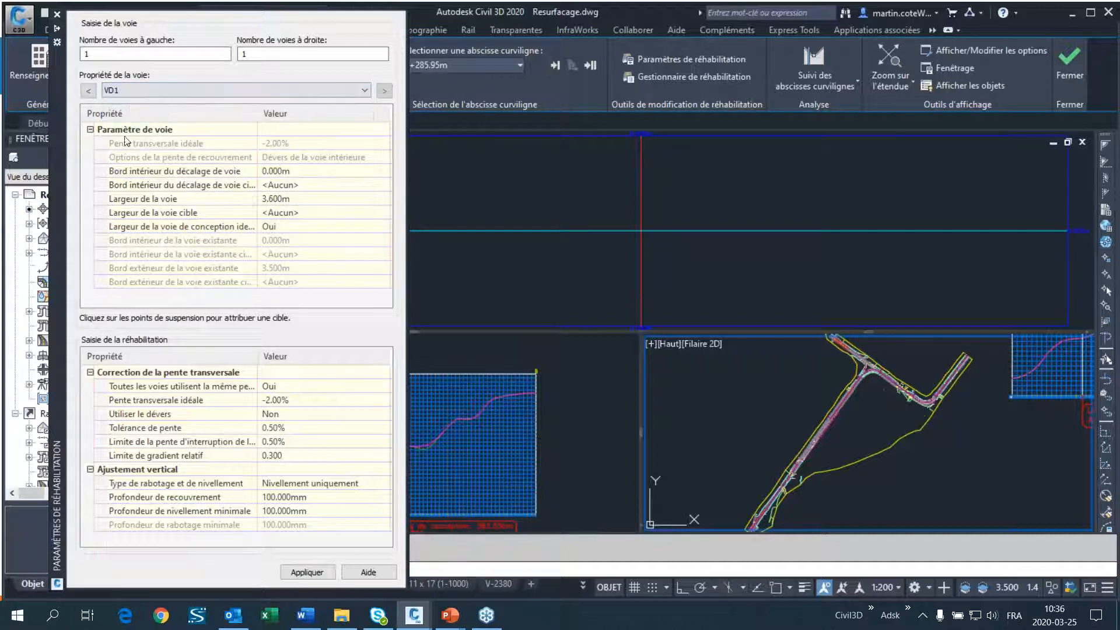
left_click(297, 199)
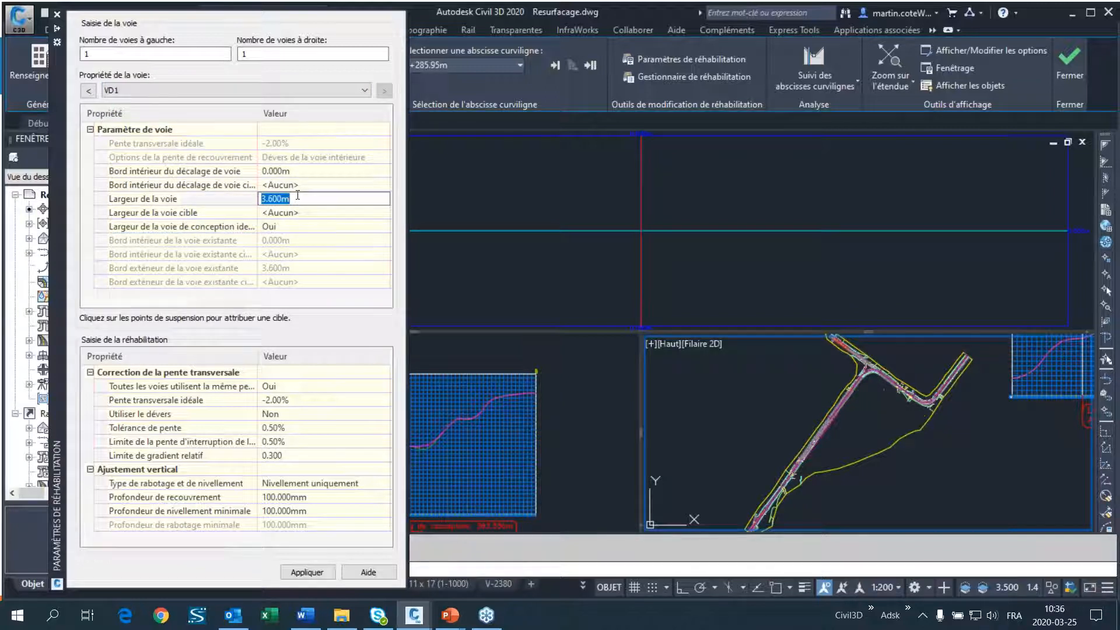
type("3.5")
key("Return")
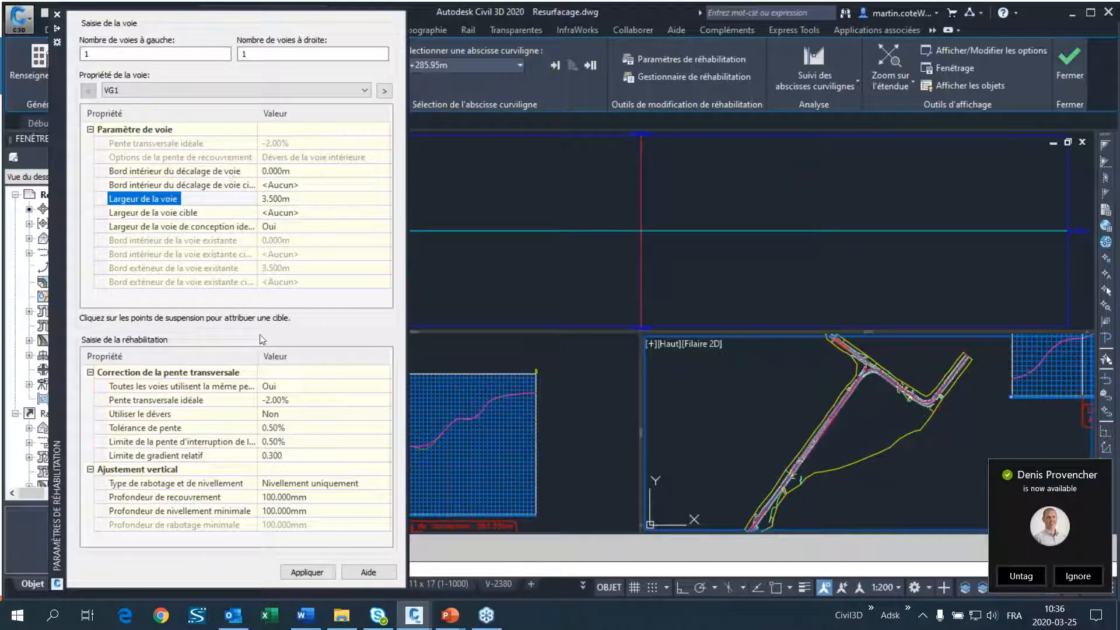
left_click(233, 538)
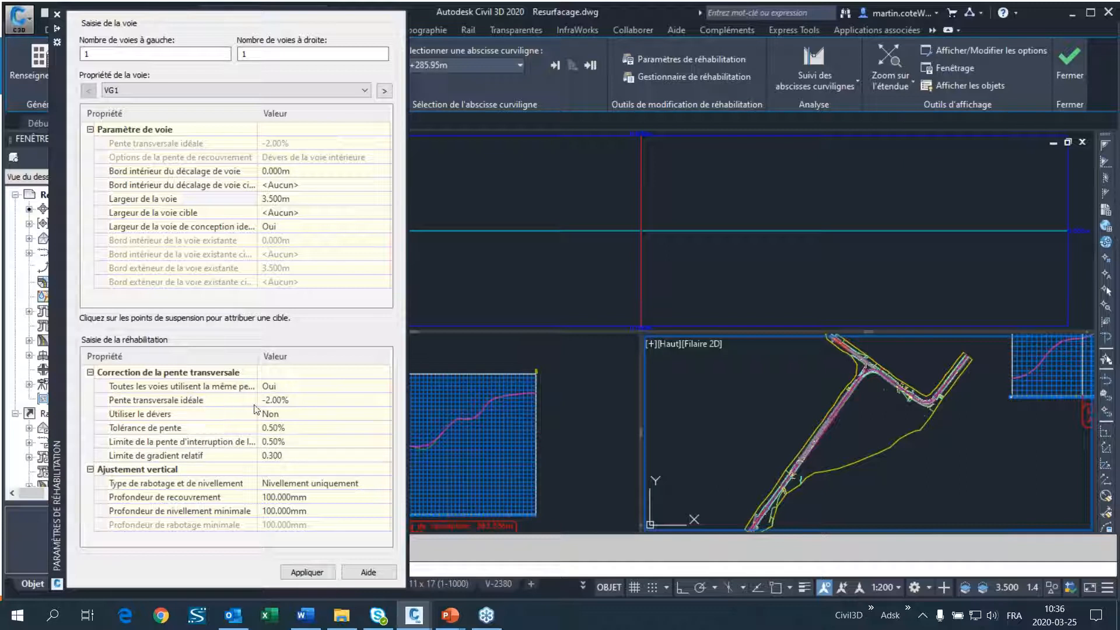
Set the ideal cross slope to -2.50% and keep the milling and levelling type as Nivellement uniquement.
left_click(290, 400)
left_click(274, 400)
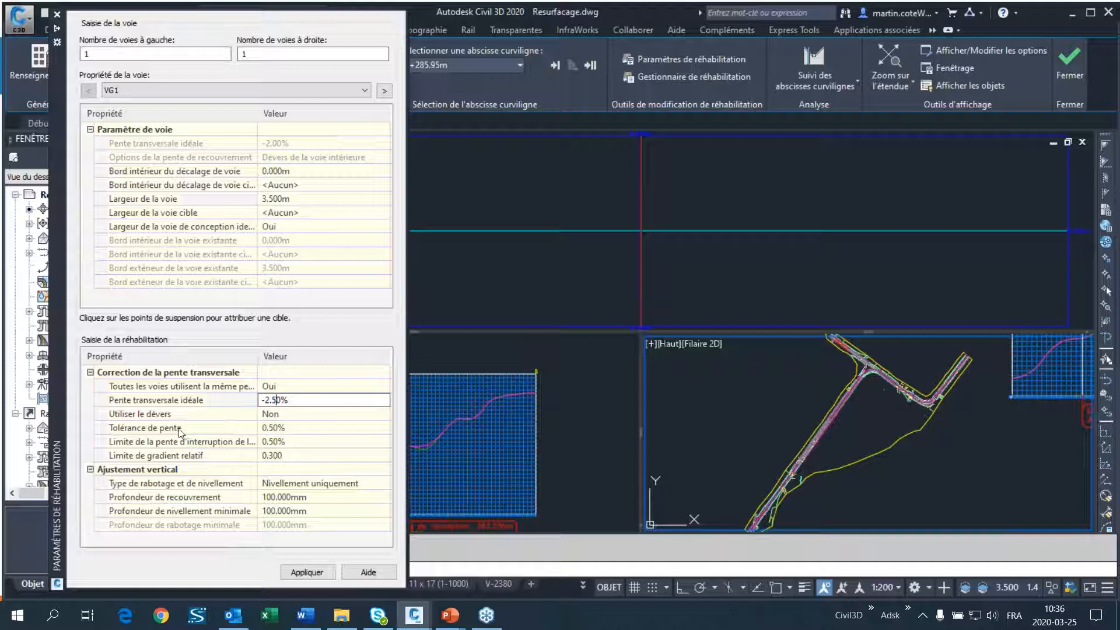
key("Return")
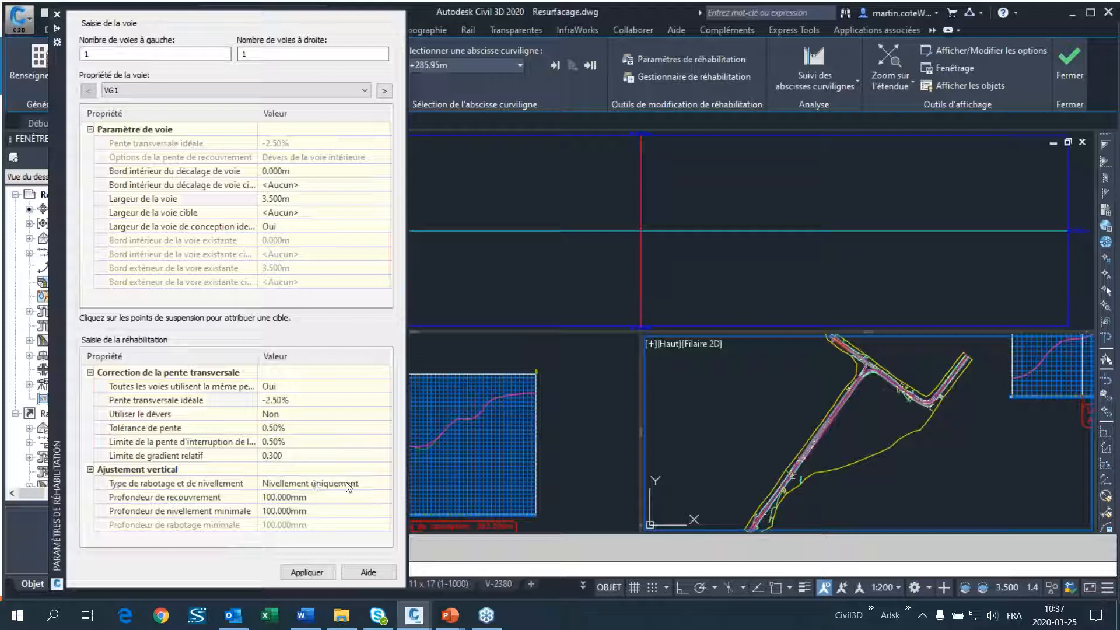
left_click(360, 479)
left_click(360, 479)
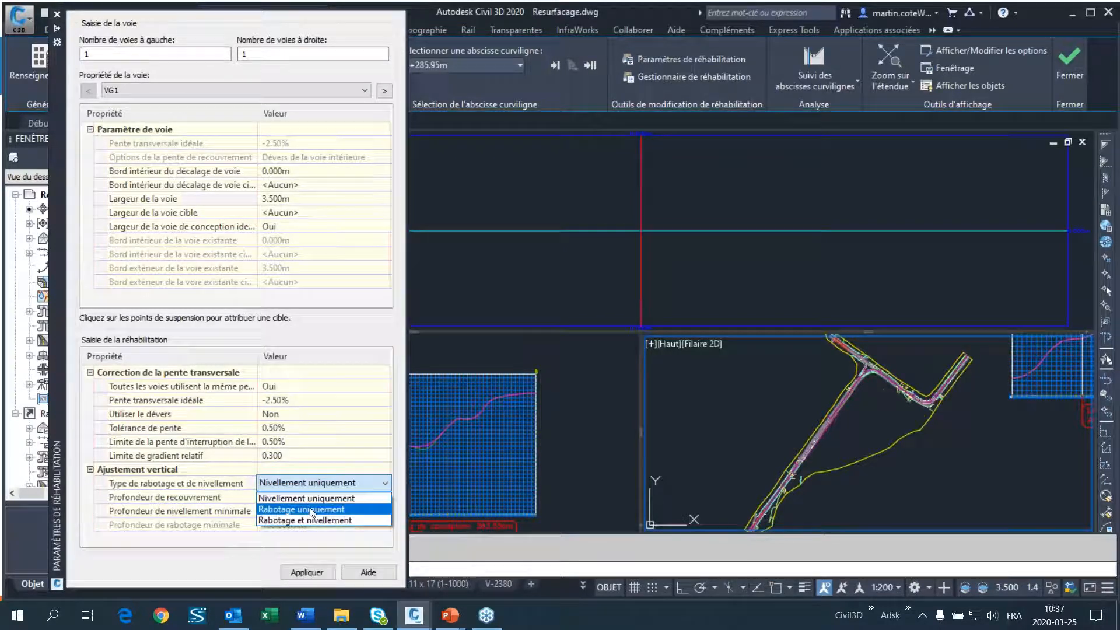
left_click(315, 482)
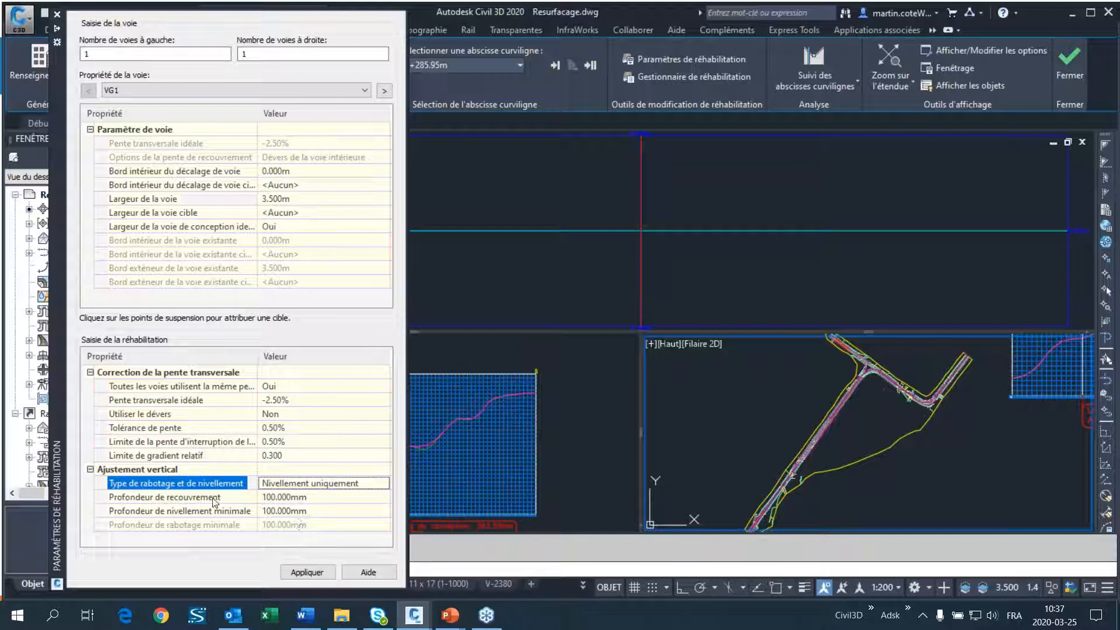
Set both the overlay depth and the minimum levelling depth to 50 mm.
left_click(321, 498)
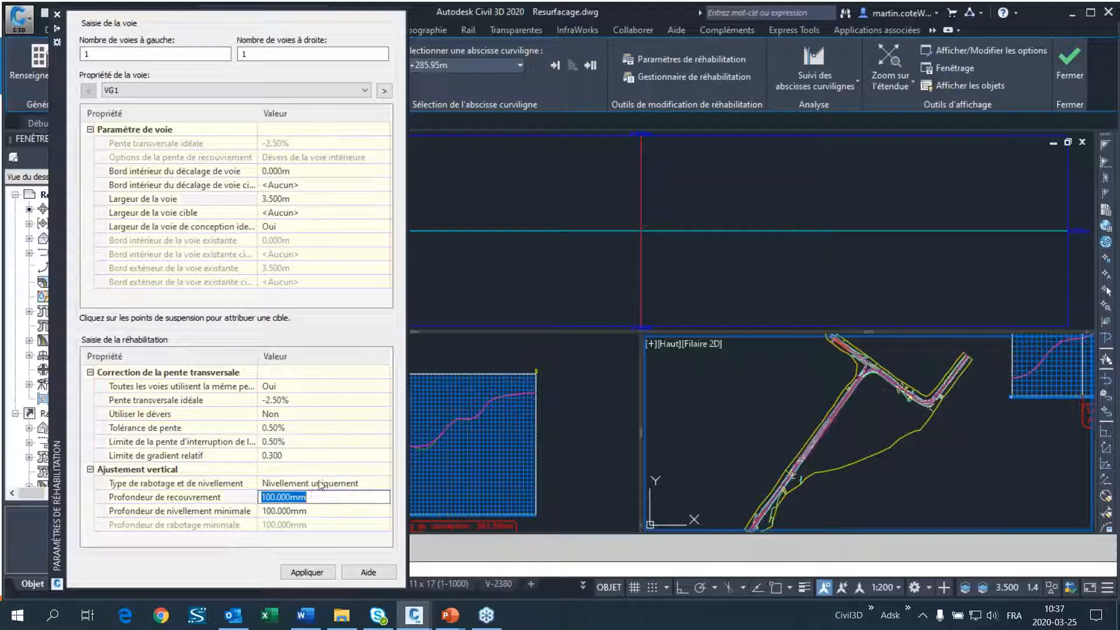
type("5.")
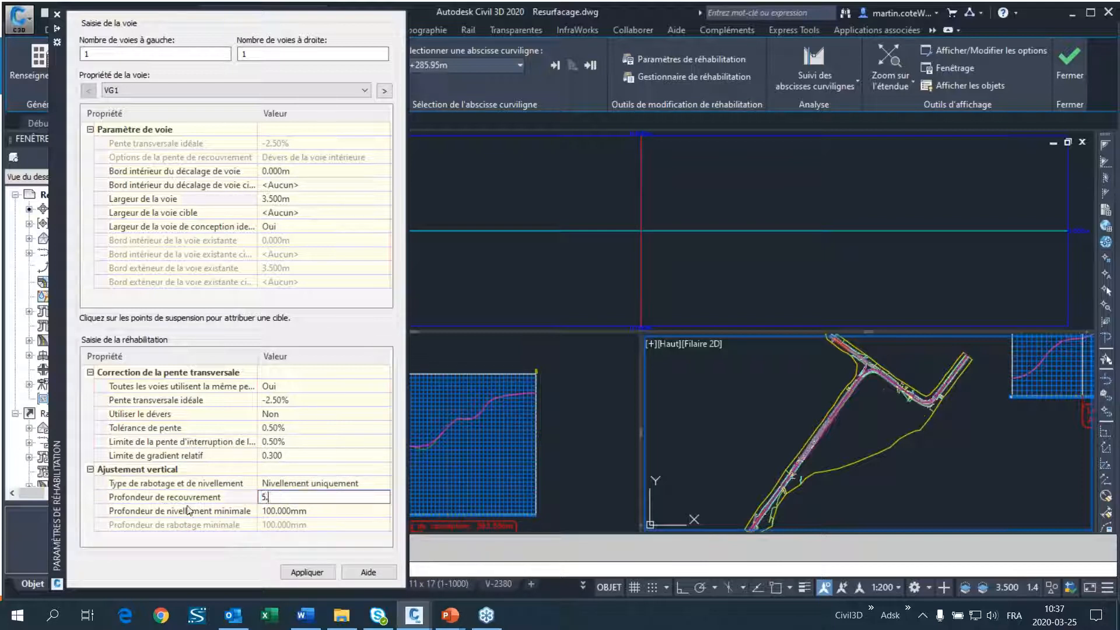
key("Return")
left_click(310, 511)
type("5.")
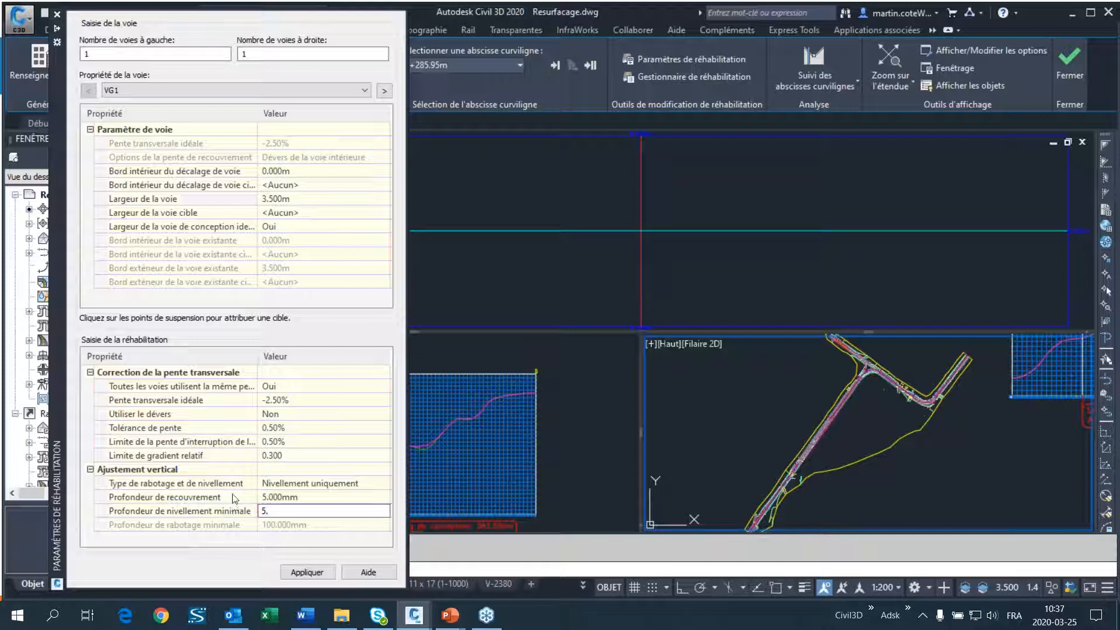
left_click(277, 495)
left_click(266, 498)
left_click_drag(274, 496, 313, 498)
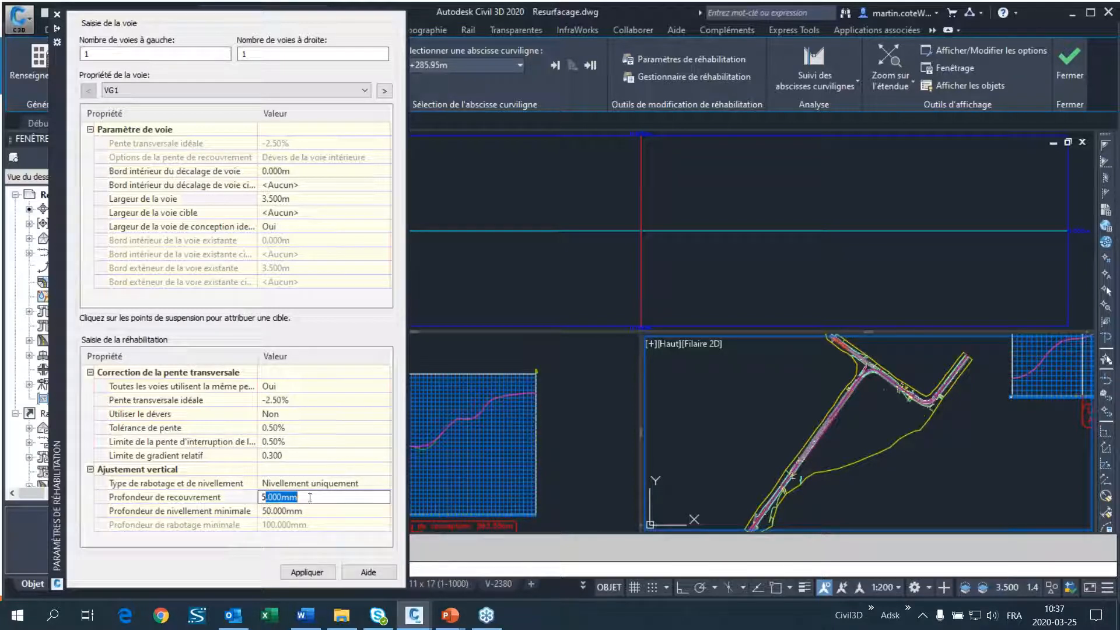
type("0")
left_click(204, 489)
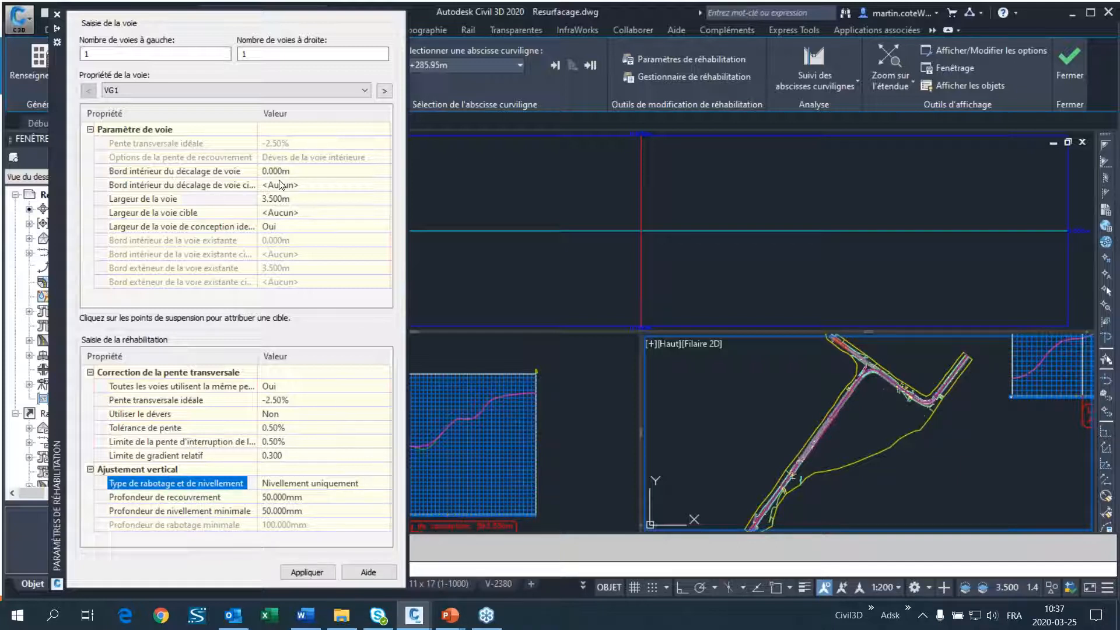
Review the parameters of lane VD1 and apply the rehabilitation settings to the corridor.
left_click(148, 89)
left_click(129, 115)
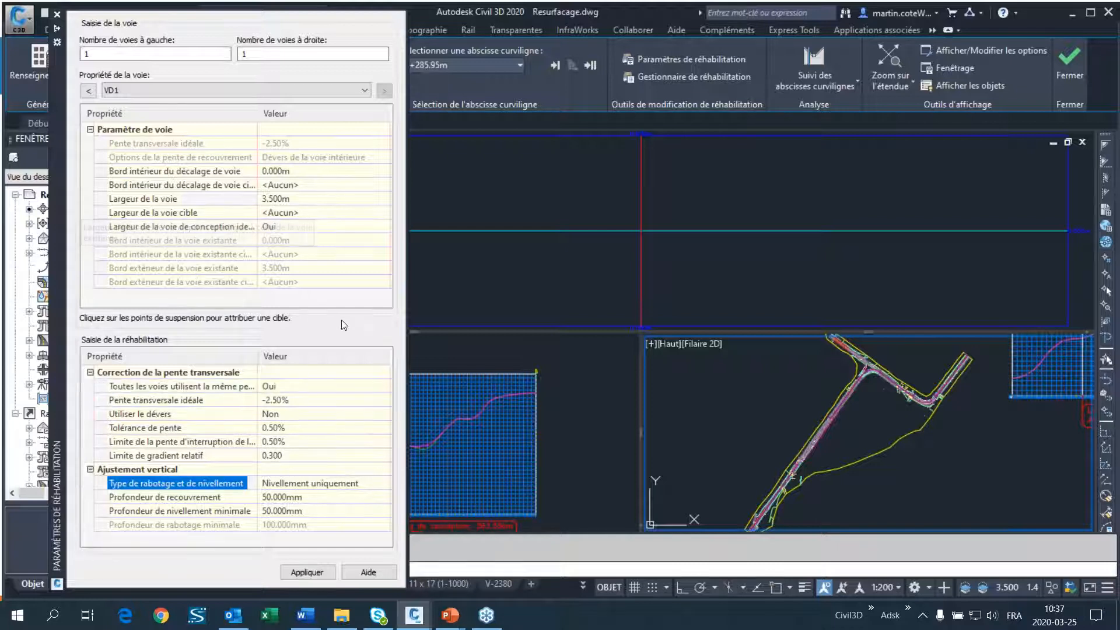
left_click(305, 571)
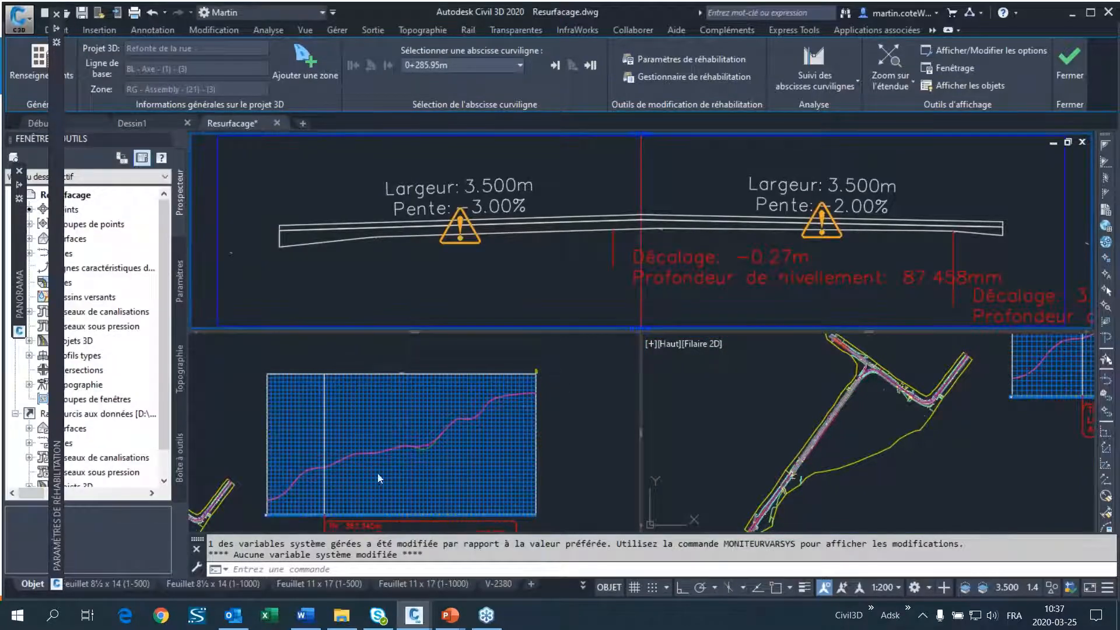
Inspect the corridor in the plan and cross-section viewports, and close the Paramètres de réhabilitation palette.
scroll(827, 467, "up", 5)
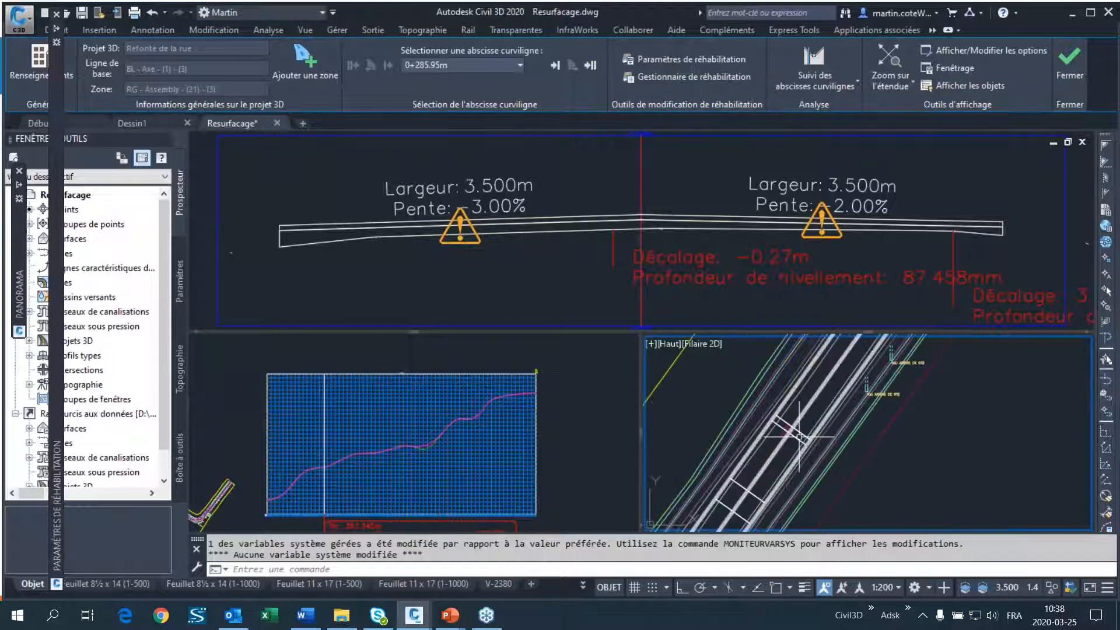
left_click(514, 270)
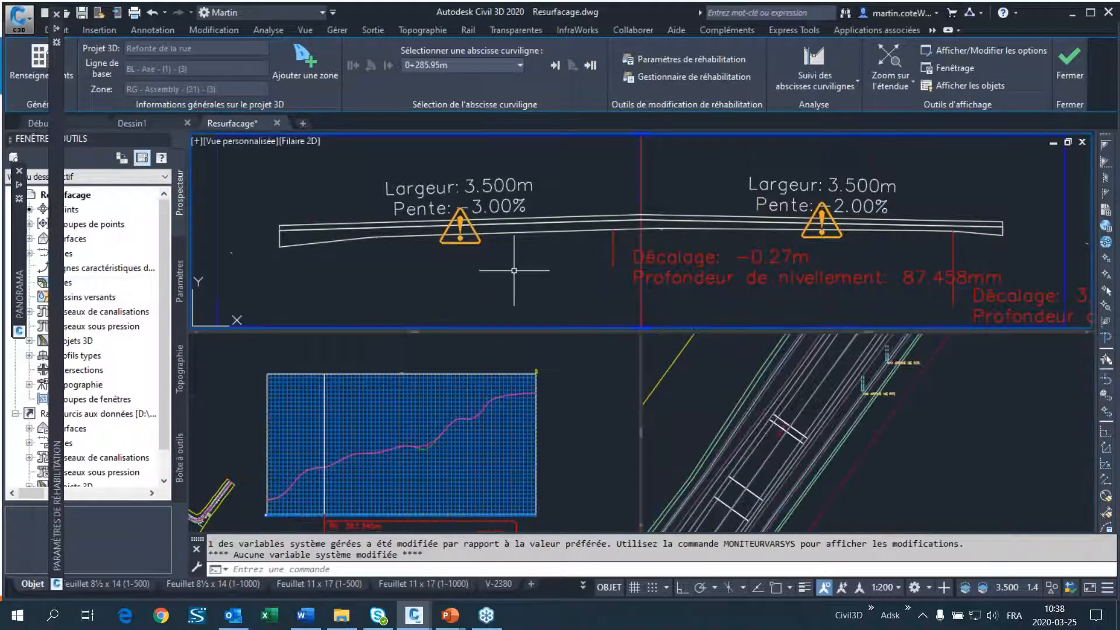
scroll(514, 270, "down", 3)
scroll(332, 221, "up", 3)
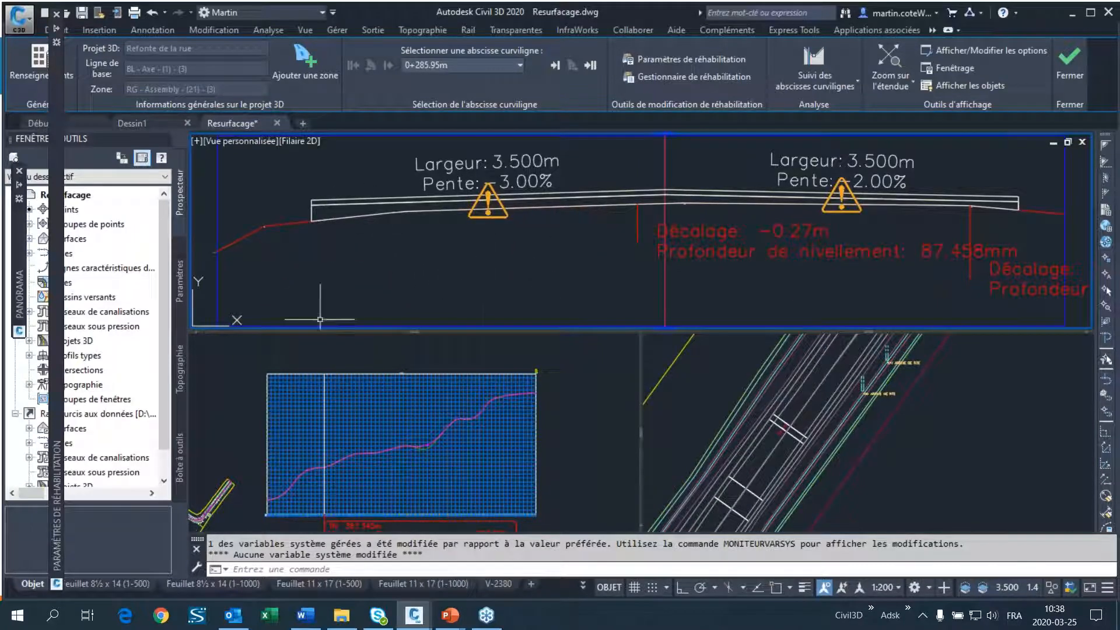
mouse_move(54, 244)
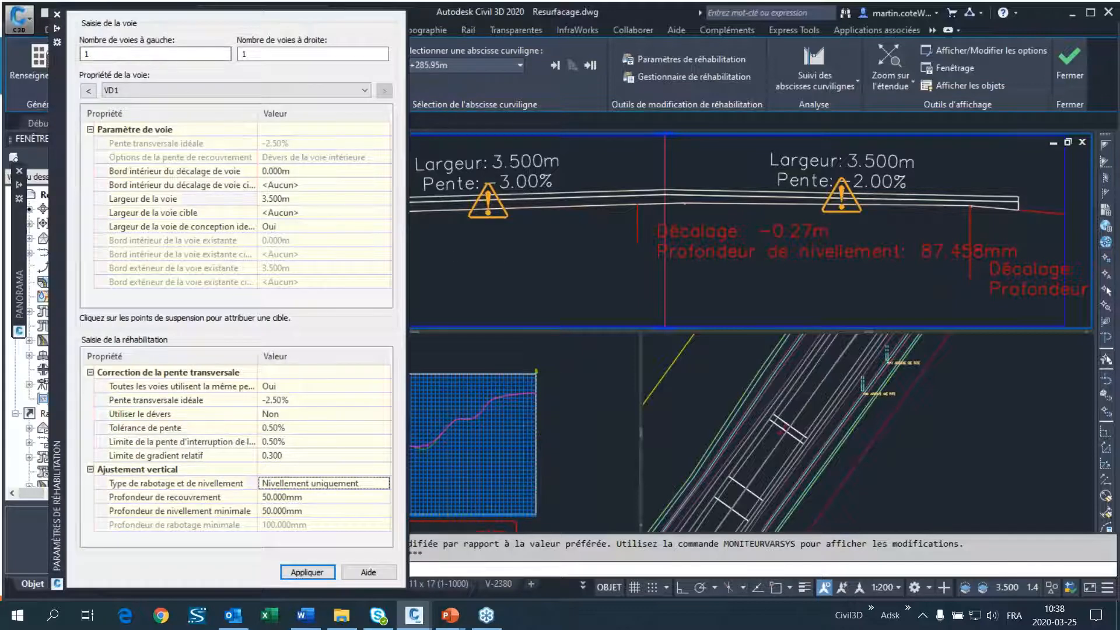
left_click(57, 14)
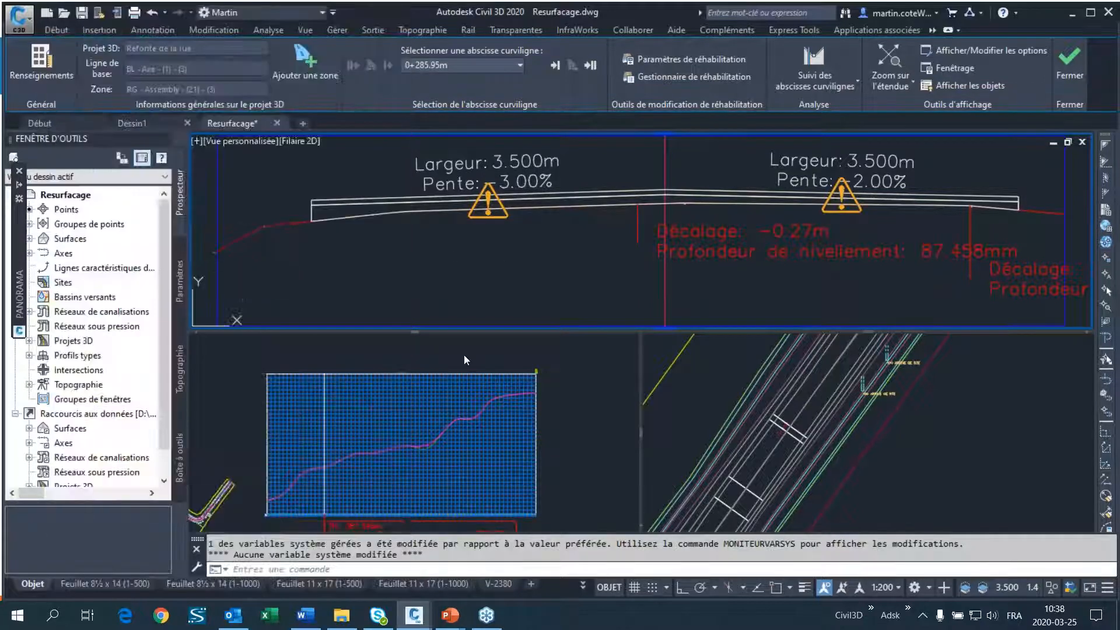
Go to station 0+344.87m and advance through the following stations to 0+364.71m to examine the rehabilitated cross-sections.
left_click(446, 67)
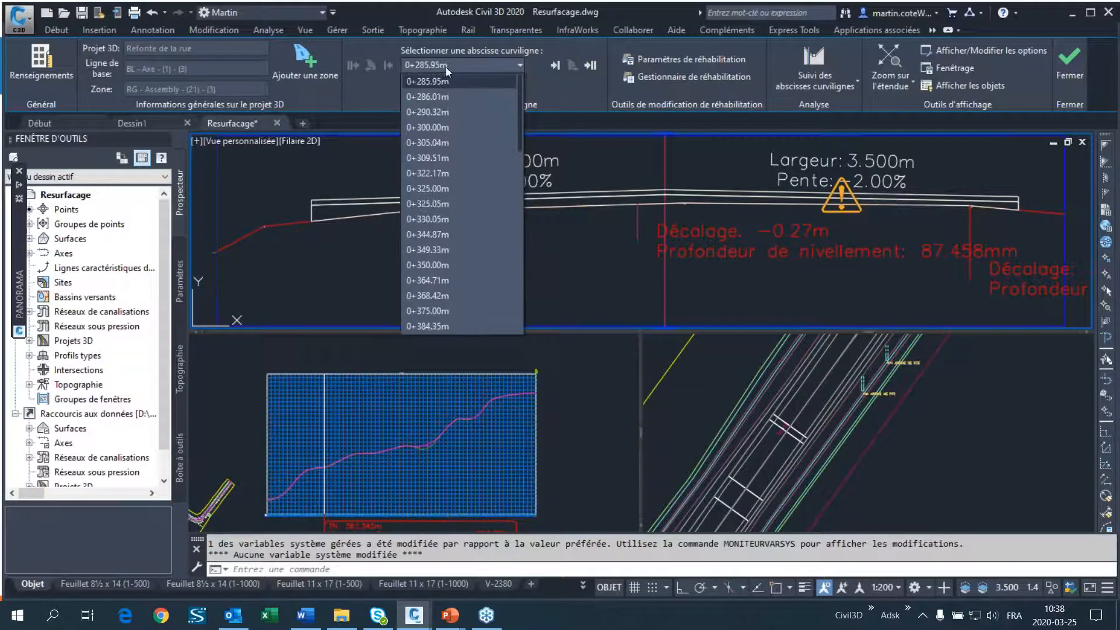
left_click(428, 233)
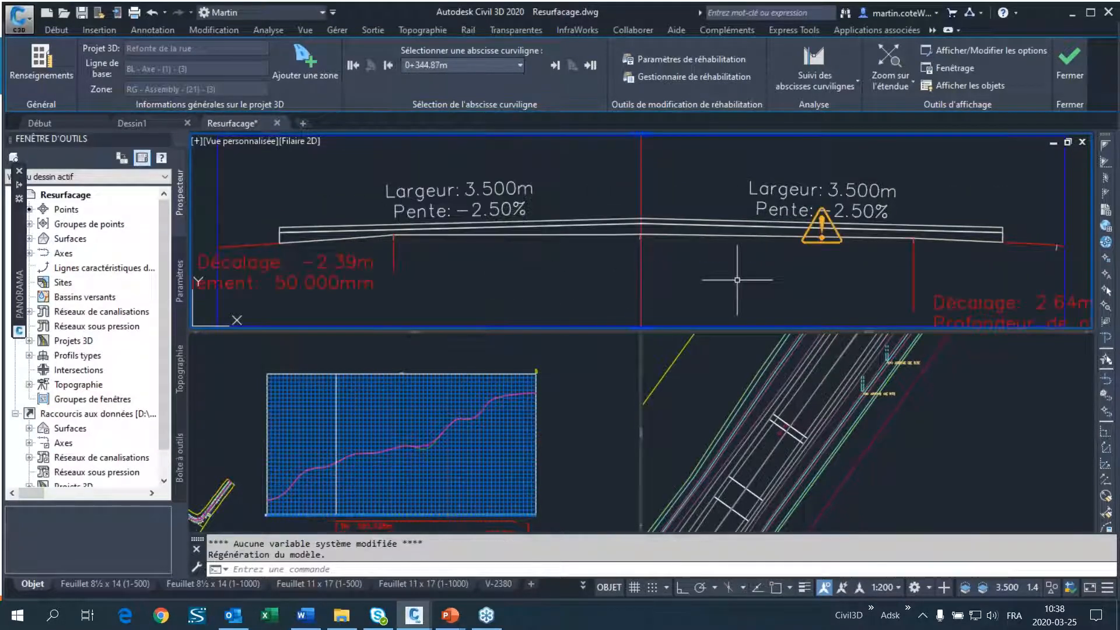
left_click(554, 64)
left_click(554, 65)
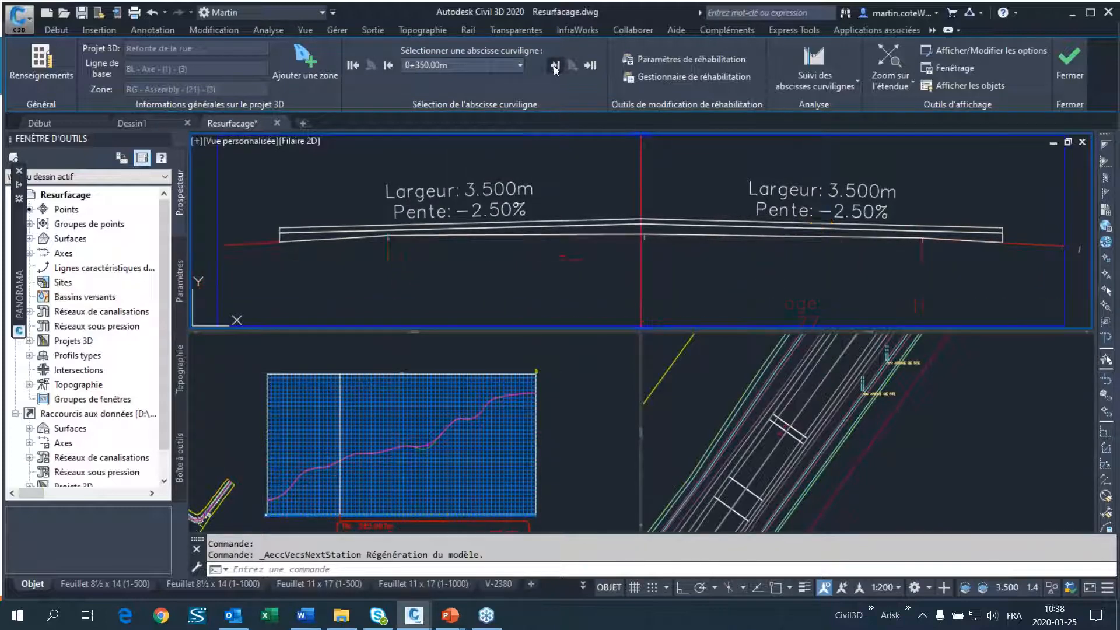
scroll(508, 249, "down", 2)
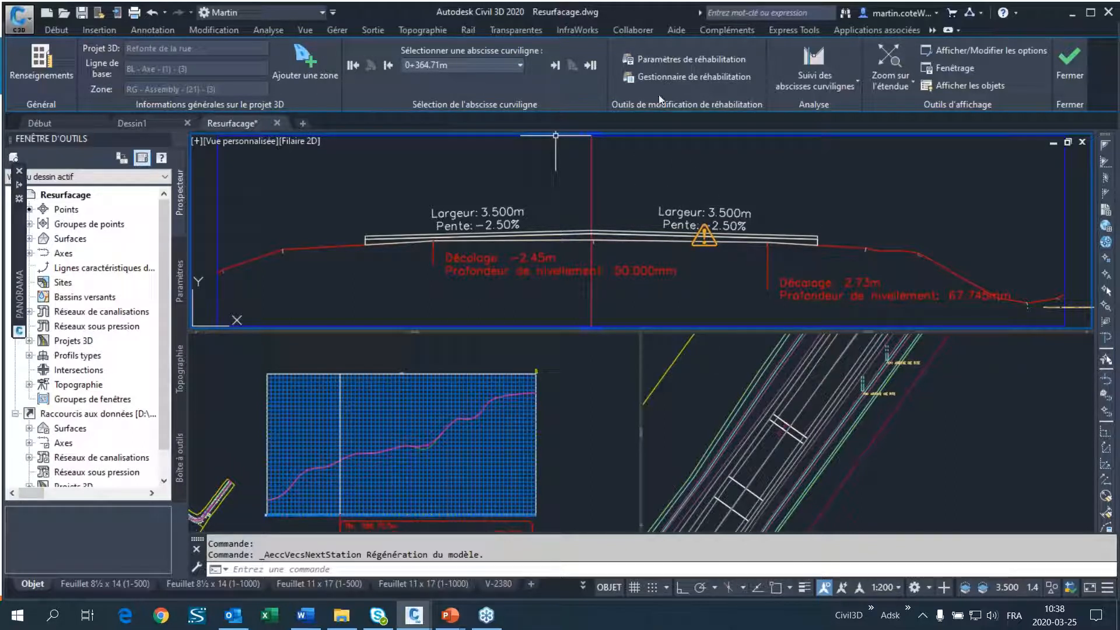
Leave the rehabilitation section editor and inspect the selected corridor in 3D with the object viewer.
left_click(1070, 66)
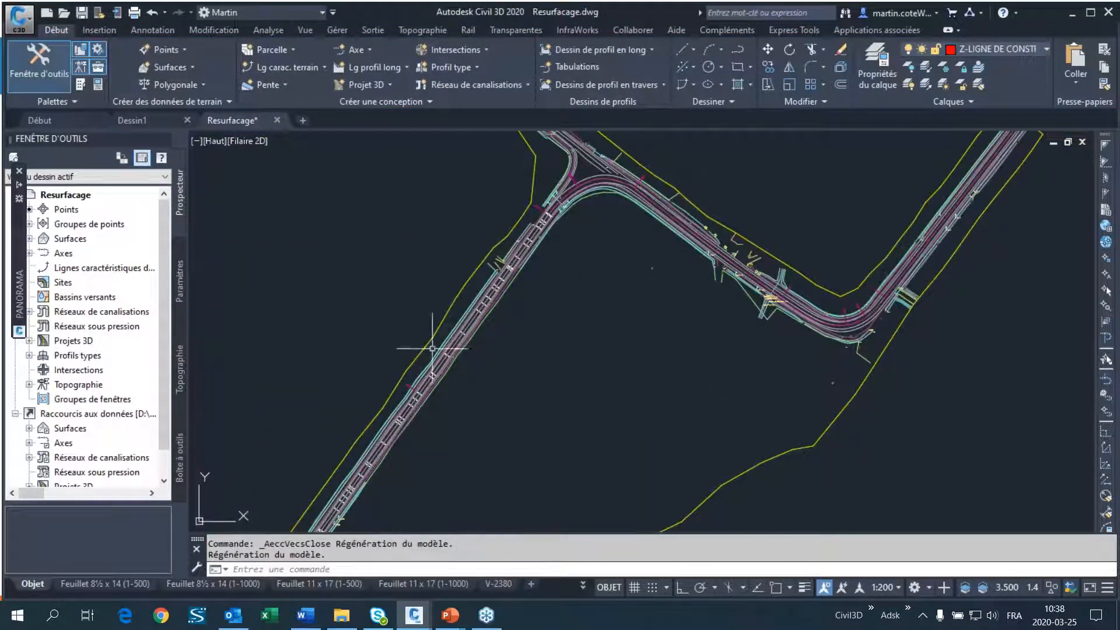
left_click(461, 335)
right_click(405, 300)
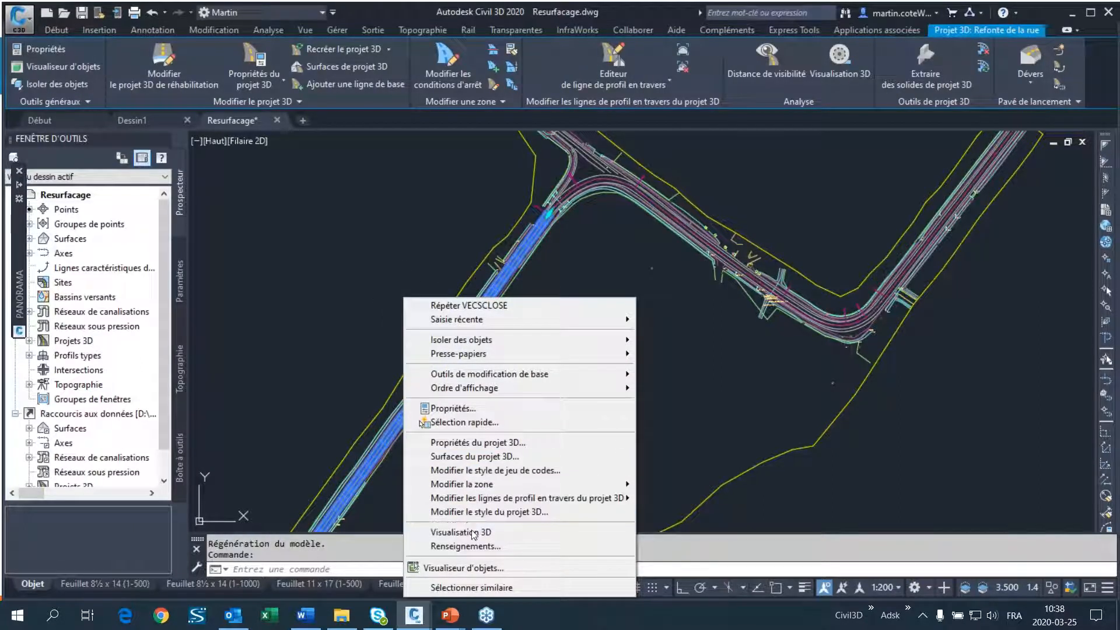
left_click(465, 569)
left_click_drag(488, 452, 599, 404)
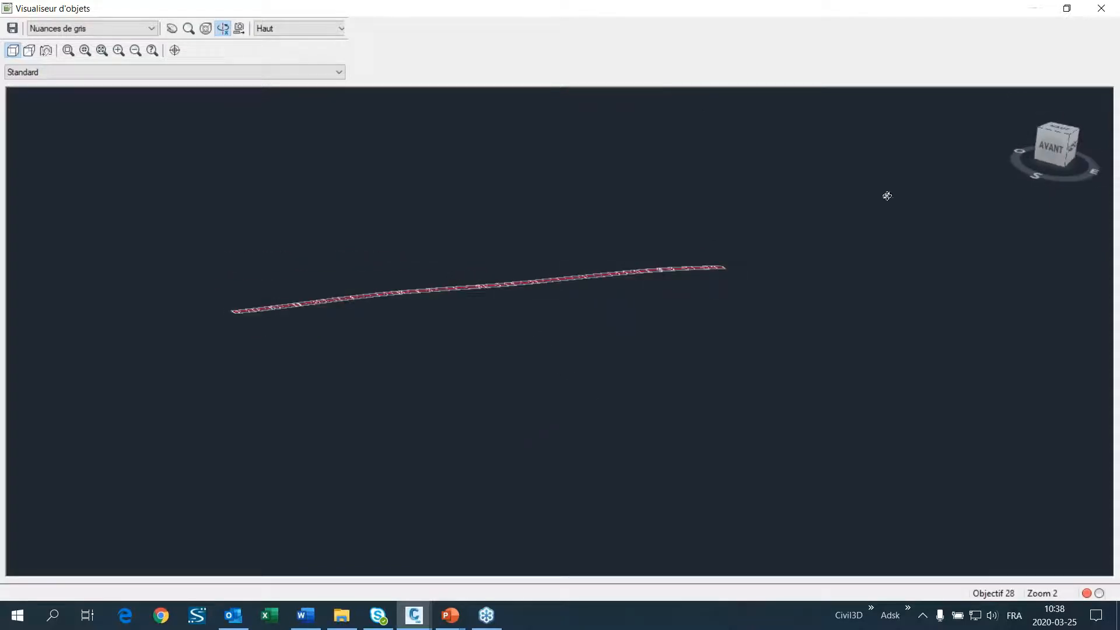
left_click(1100, 8)
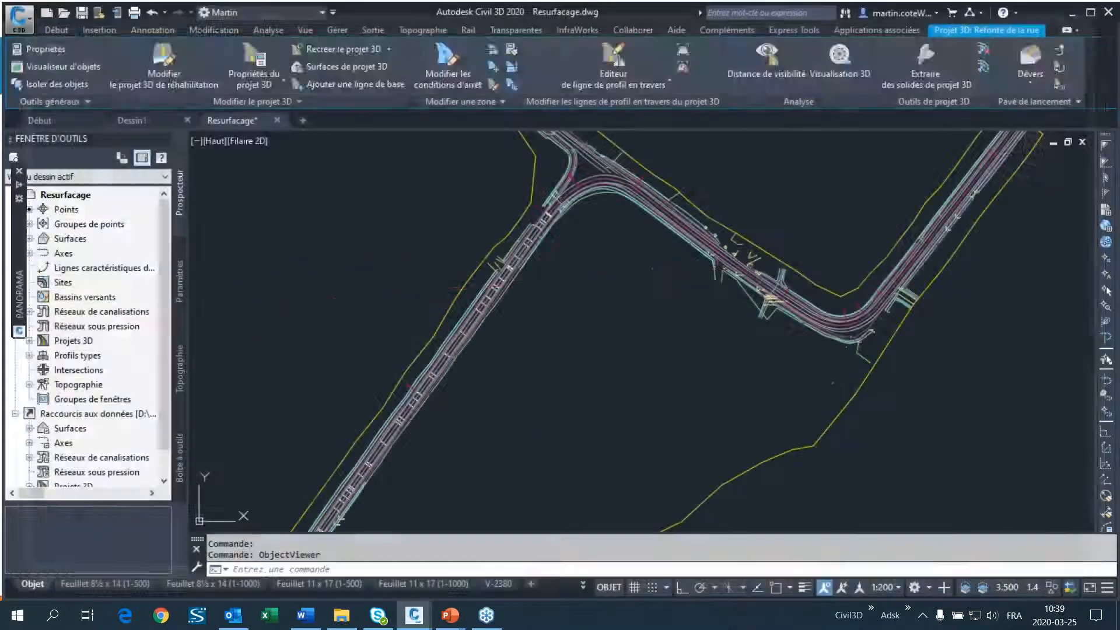
Reopen the rehabilitation corridor for editing with the Choisir une zone option, and rearrange the parameters palette to uncover the cross-section.
scroll(554, 380, "up", 5)
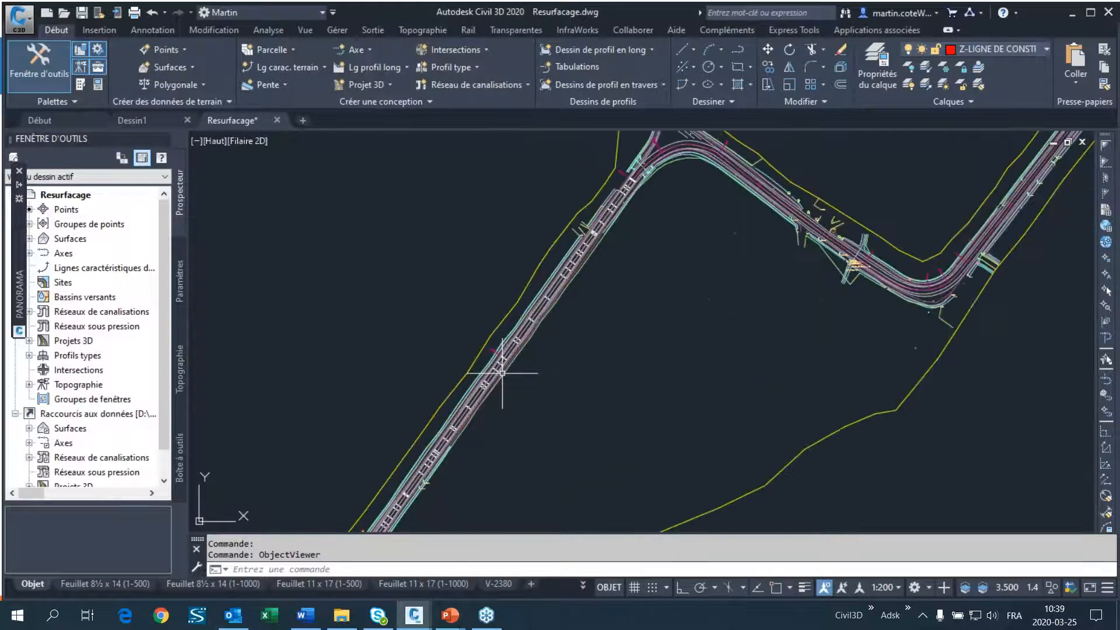
left_click(498, 338)
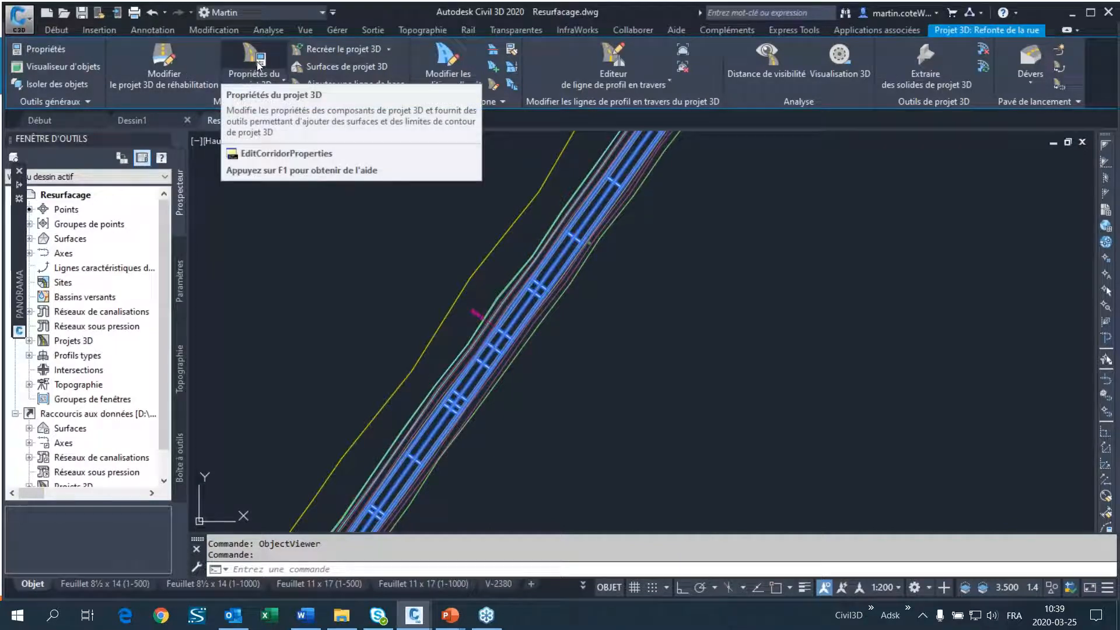
left_click(163, 61)
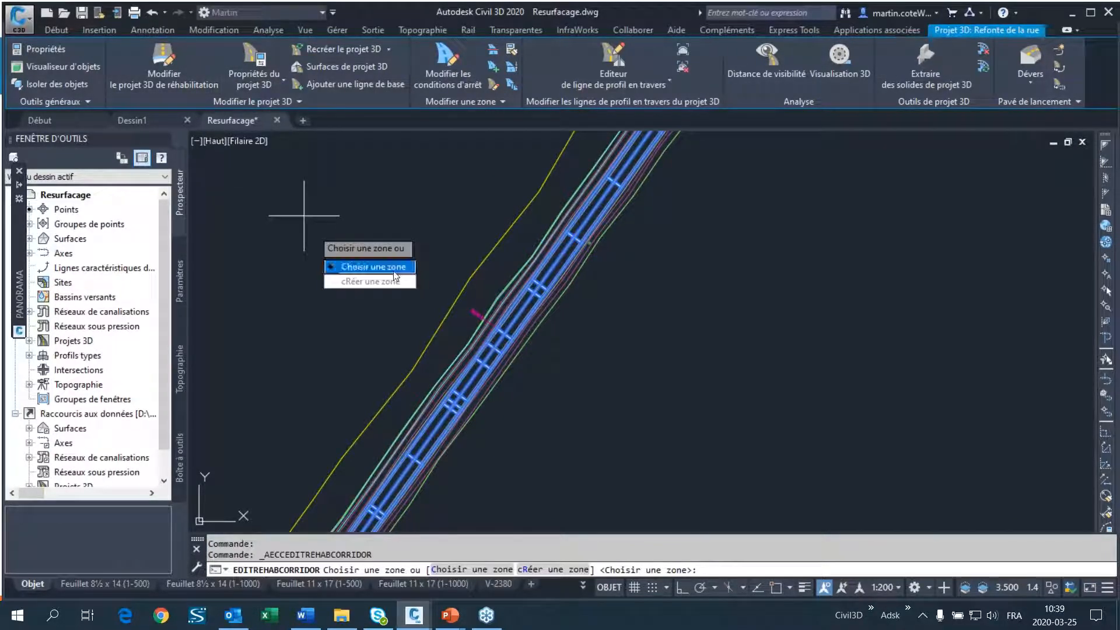
left_click(374, 267)
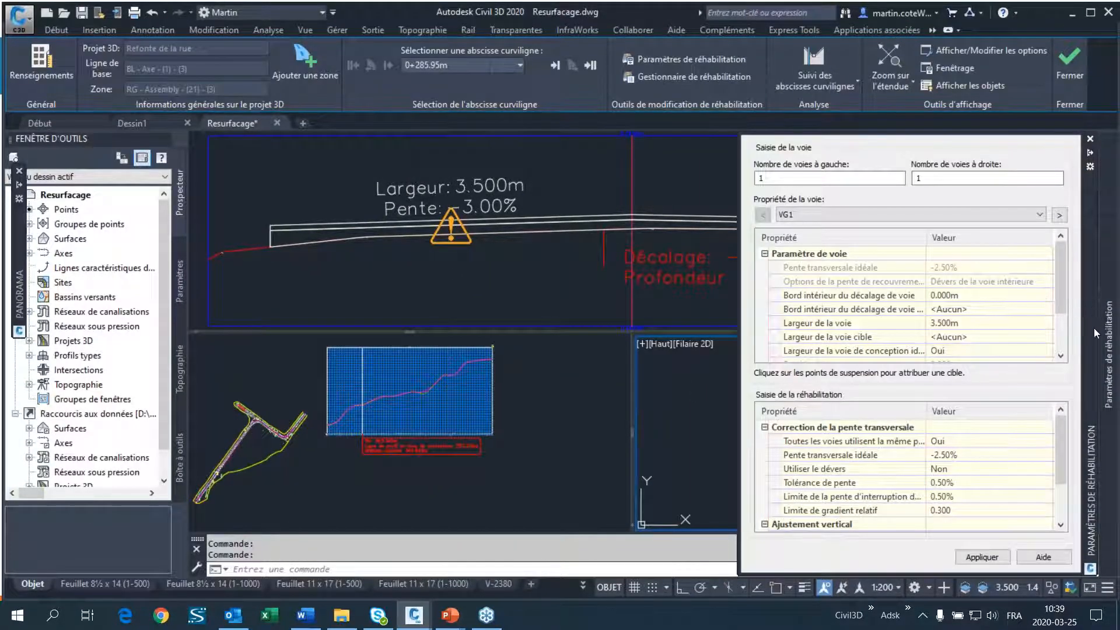
mouse_move(1093, 326)
left_mouse_down()
mouse_move(979, 326)
mouse_move(424, 269)
mouse_move(286, 290)
mouse_move(387, 274)
mouse_move(359, 287)
mouse_move(385, 281)
mouse_move(371, 282)
left_mouse_up()
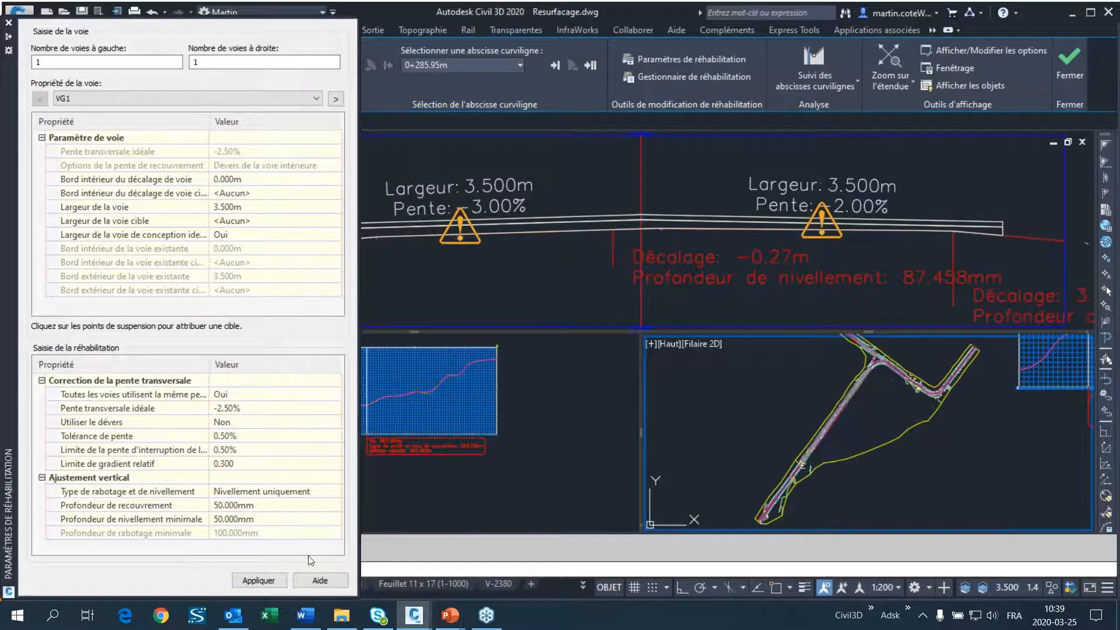
left_click_drag(358, 586, 313, 558)
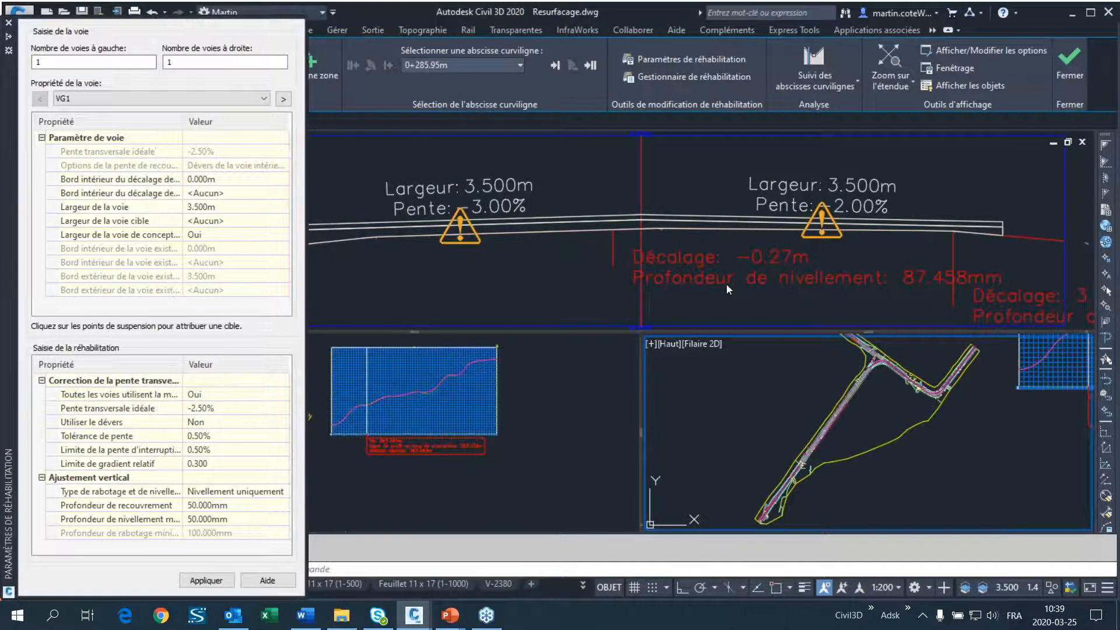
mouse_move(3, 164)
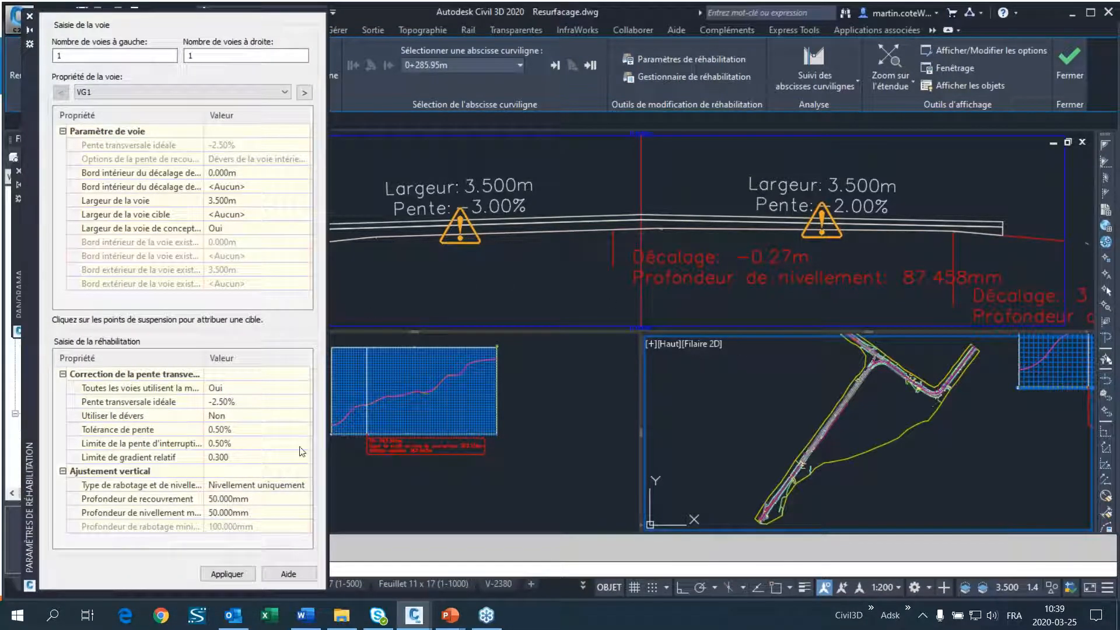
Set the milling and levelling type to Rabotage uniquement, apply it, and examine the resulting cross-section.
left_click(257, 486)
left_click(257, 485)
left_click(233, 498)
left_click(256, 481)
left_click(258, 484)
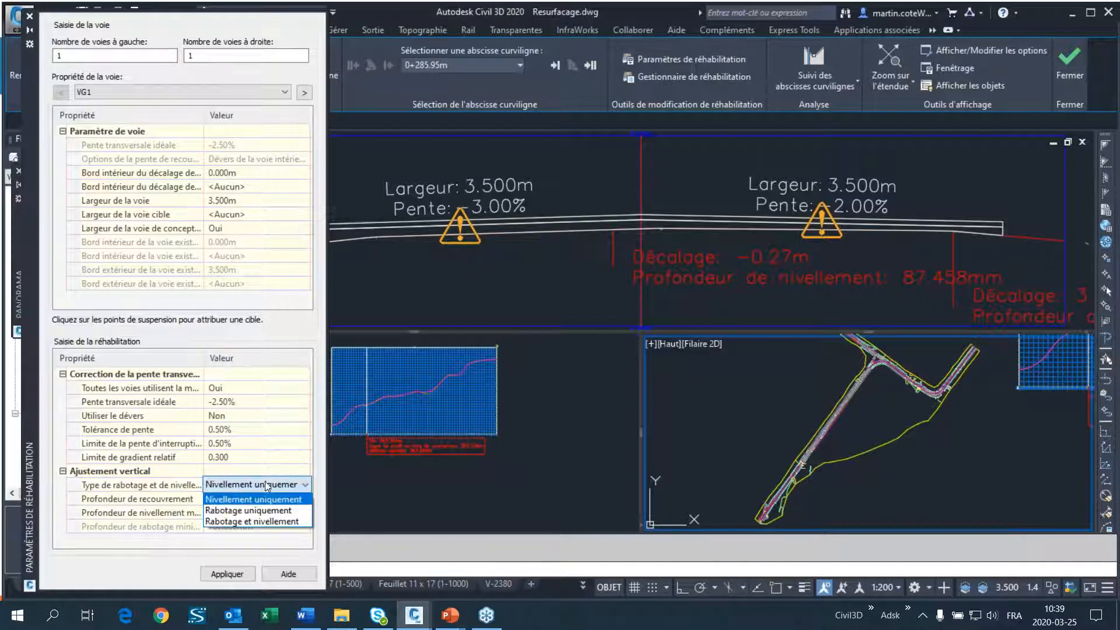
left_click(245, 510)
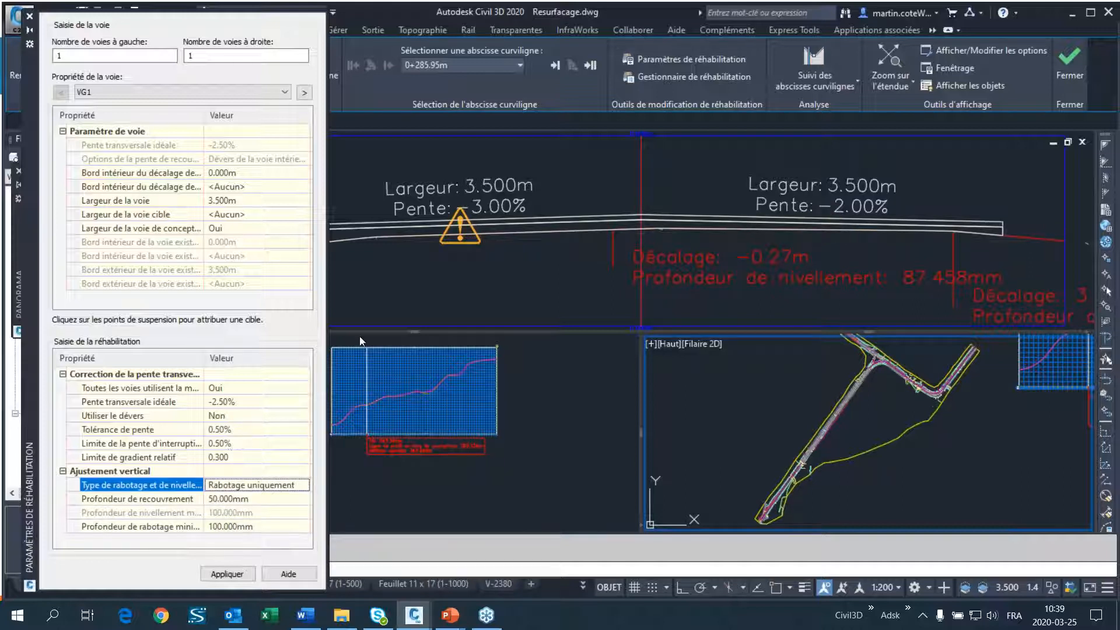
left_click(239, 575)
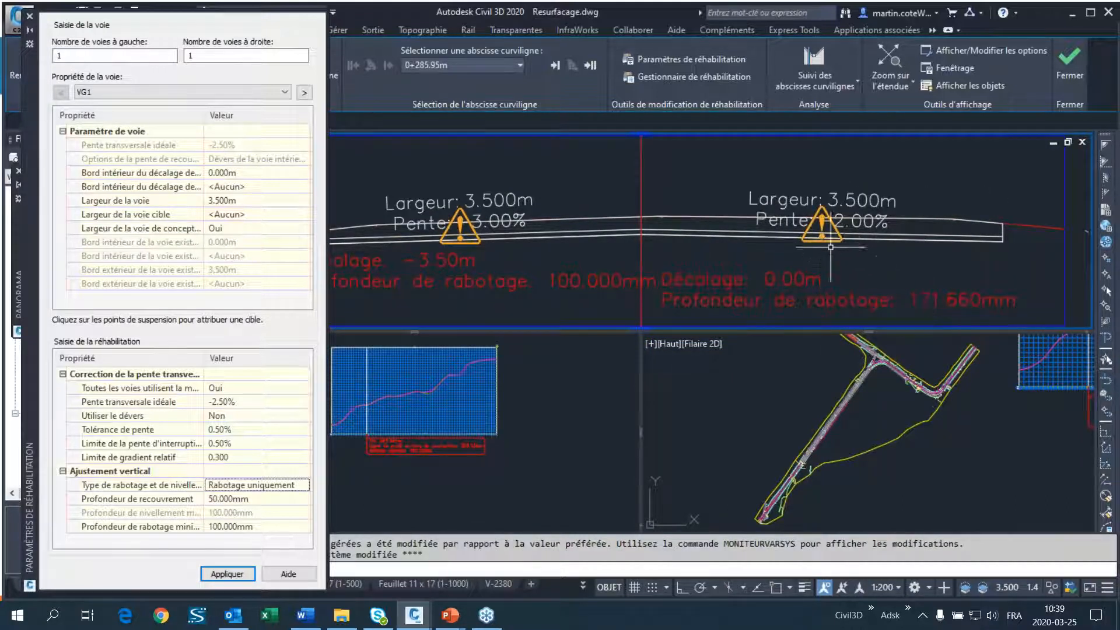
mouse_move(821, 222)
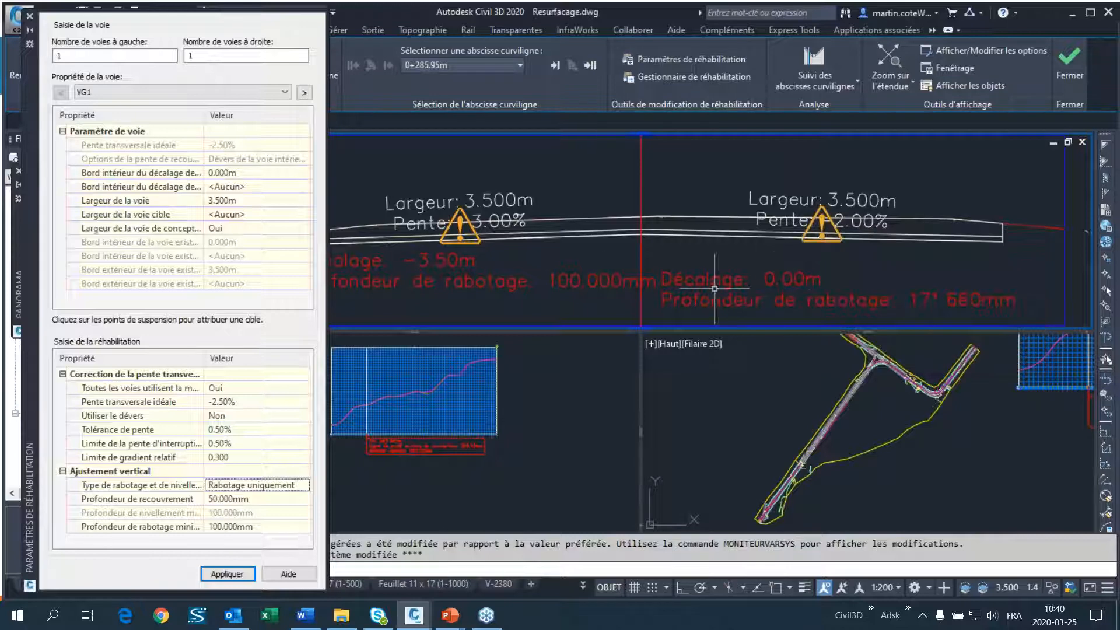
scroll(744, 300, "down", 3)
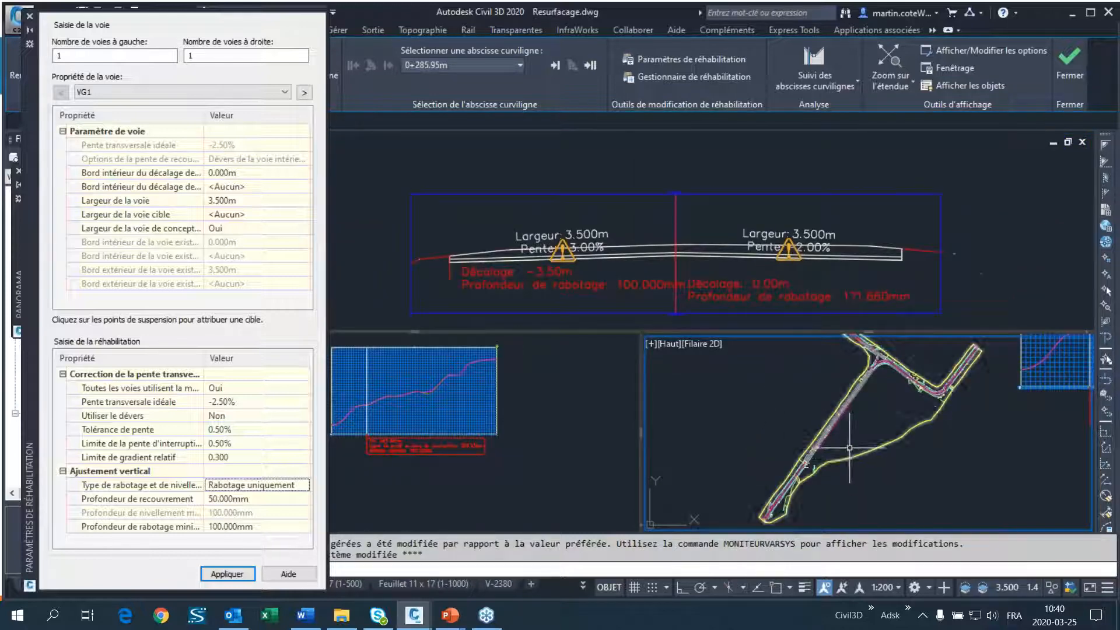
Assign the 3D polyline on the left lane's outer edge as lane VG1's width target, using the feature lines, survey figures and polylines type.
scroll(830, 449, "up", 5)
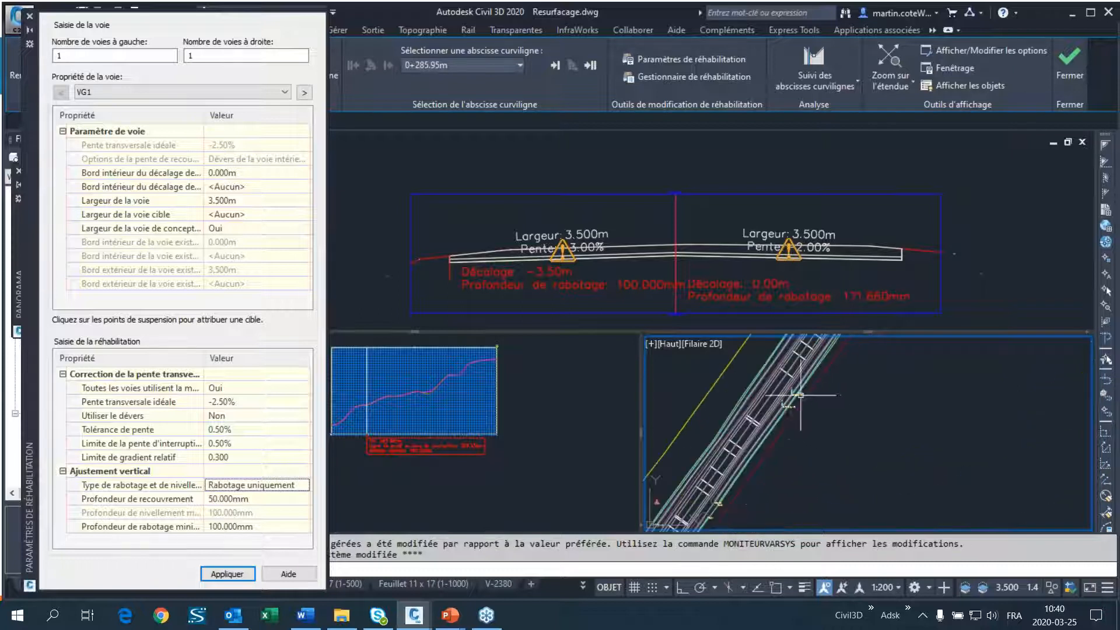
scroll(796, 410, "up", 3)
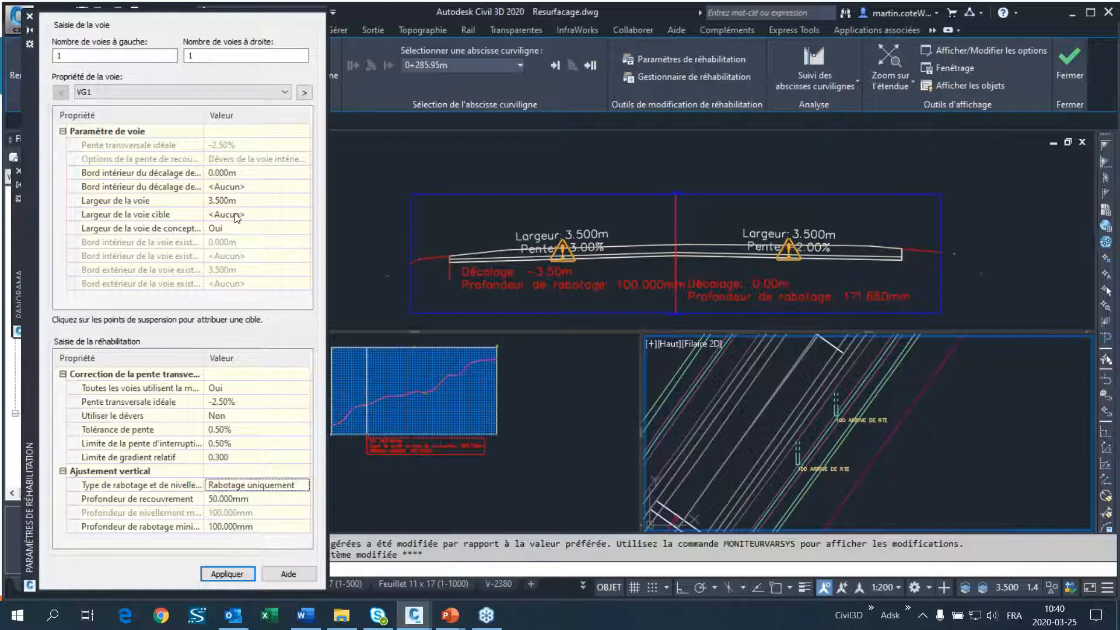
left_click(303, 215)
left_click_drag(432, 205, 265, 90)
left_click(223, 122)
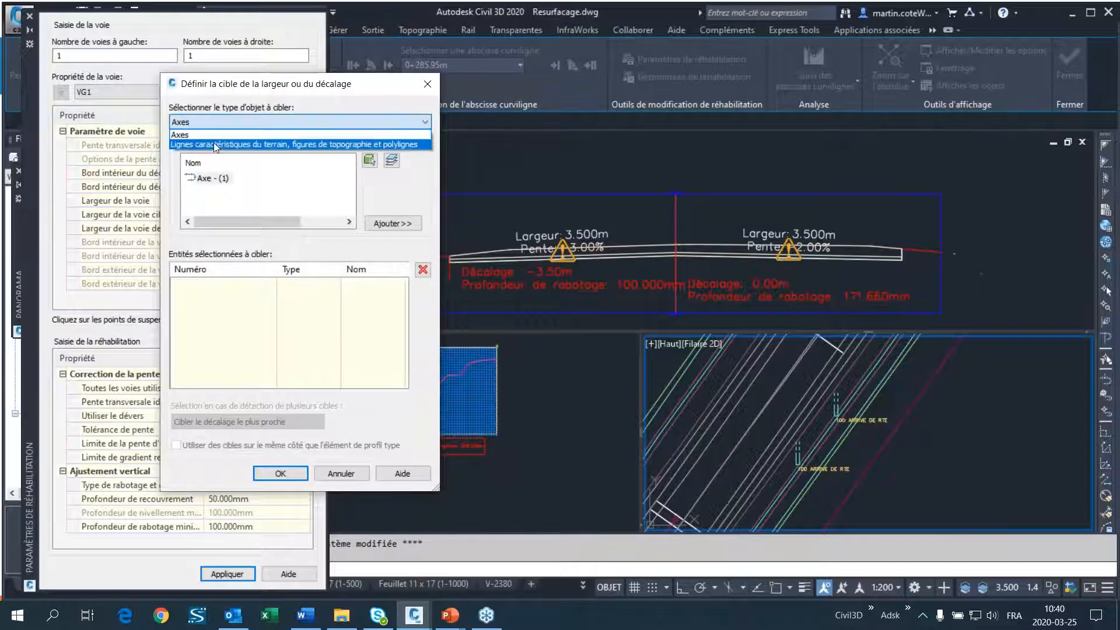
left_click(213, 144)
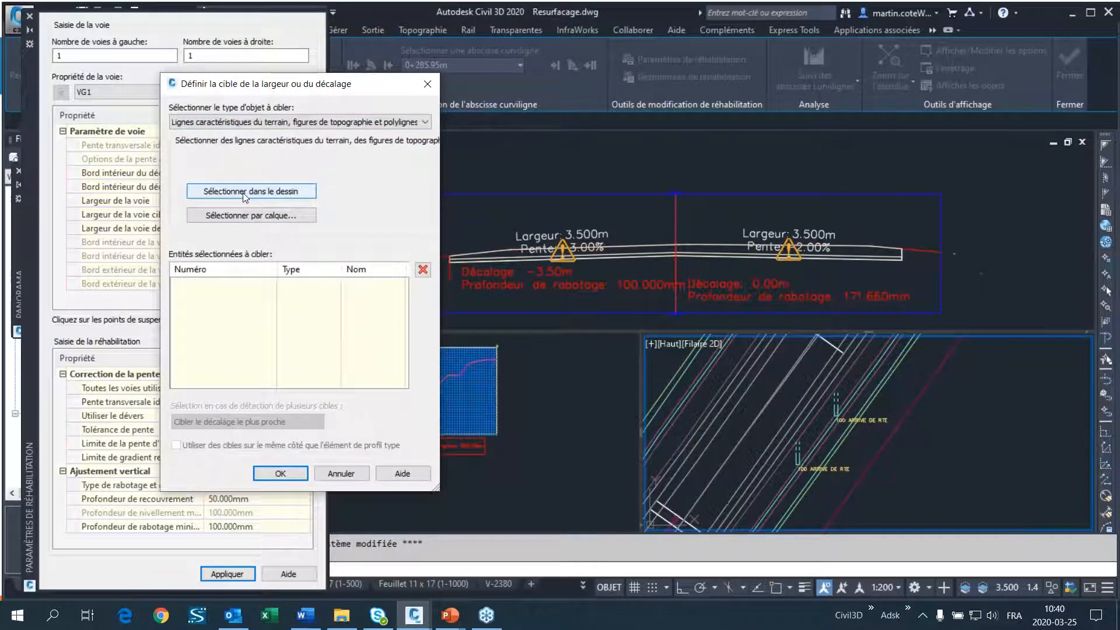
left_click(242, 192)
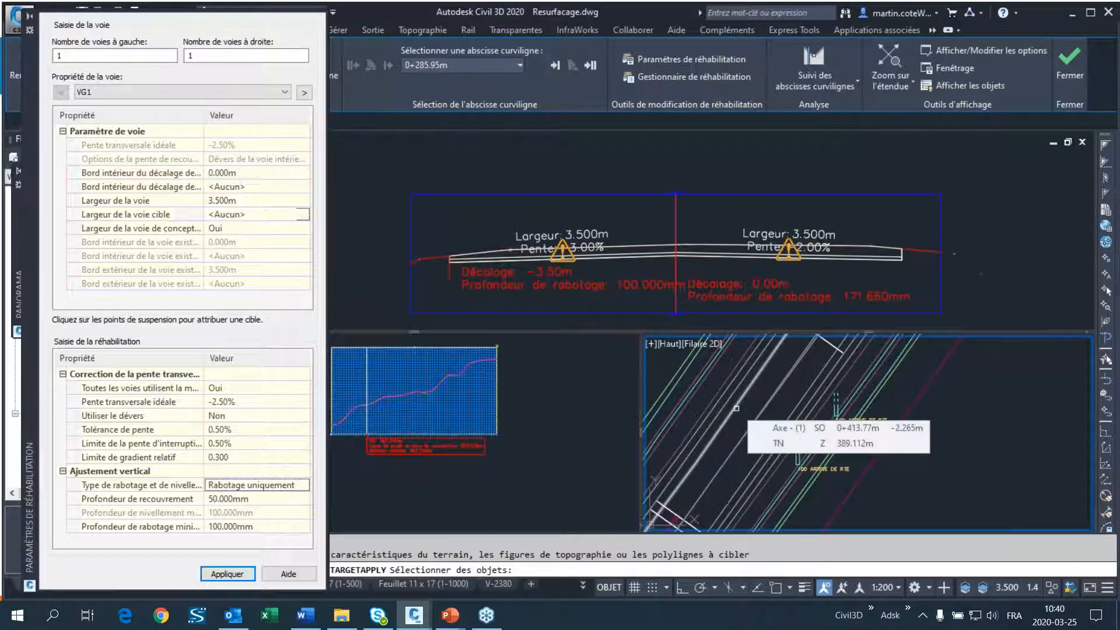
left_click(736, 408)
key("Return")
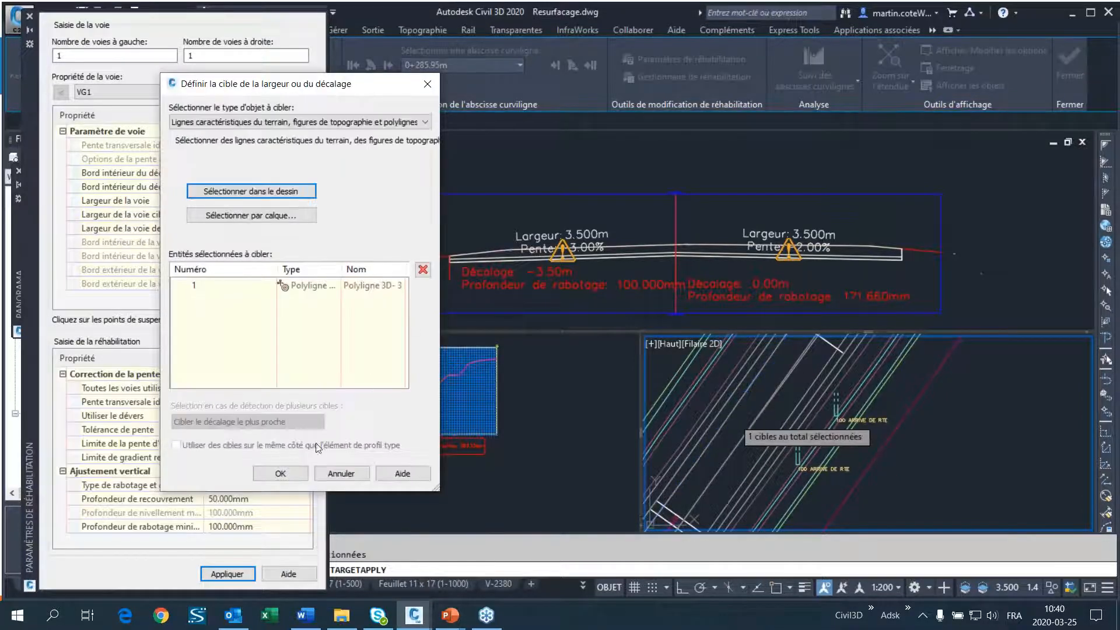
left_click(274, 470)
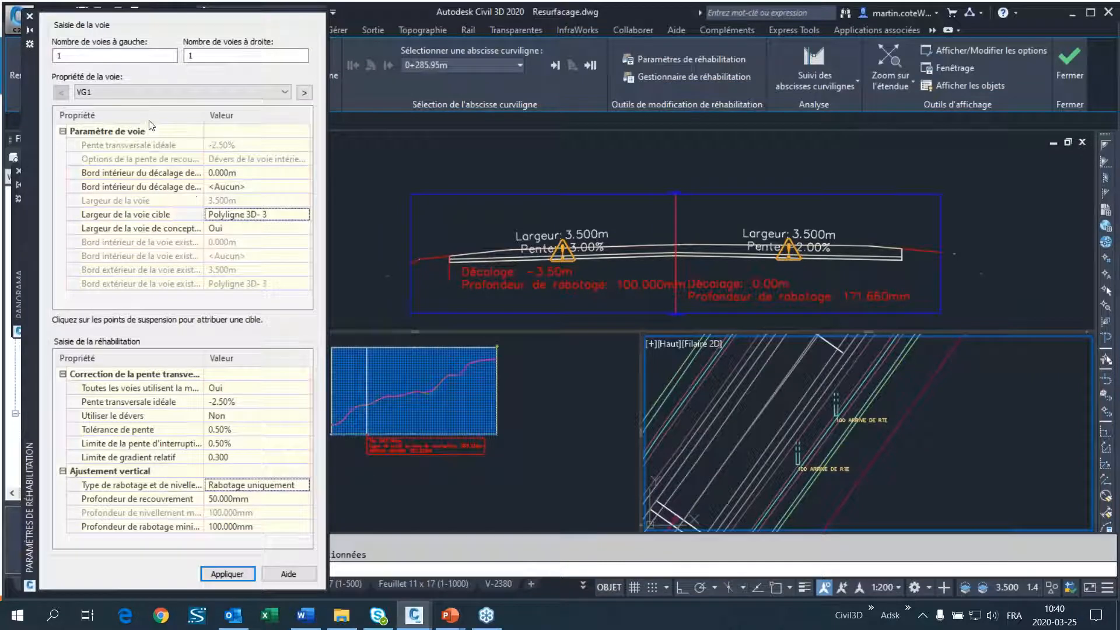
Assign the 3D polyline on the right lane's outer edge as lane VD1's width target, and apply the settings to the corridor.
left_click(96, 92)
left_click(101, 116)
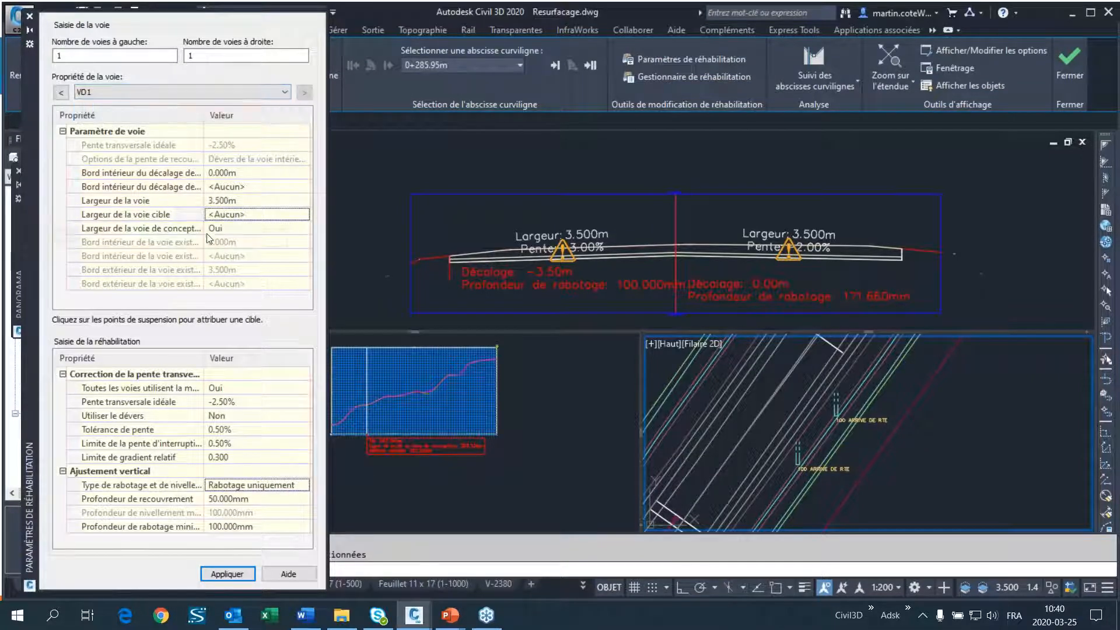
left_click(259, 215)
left_click(303, 219)
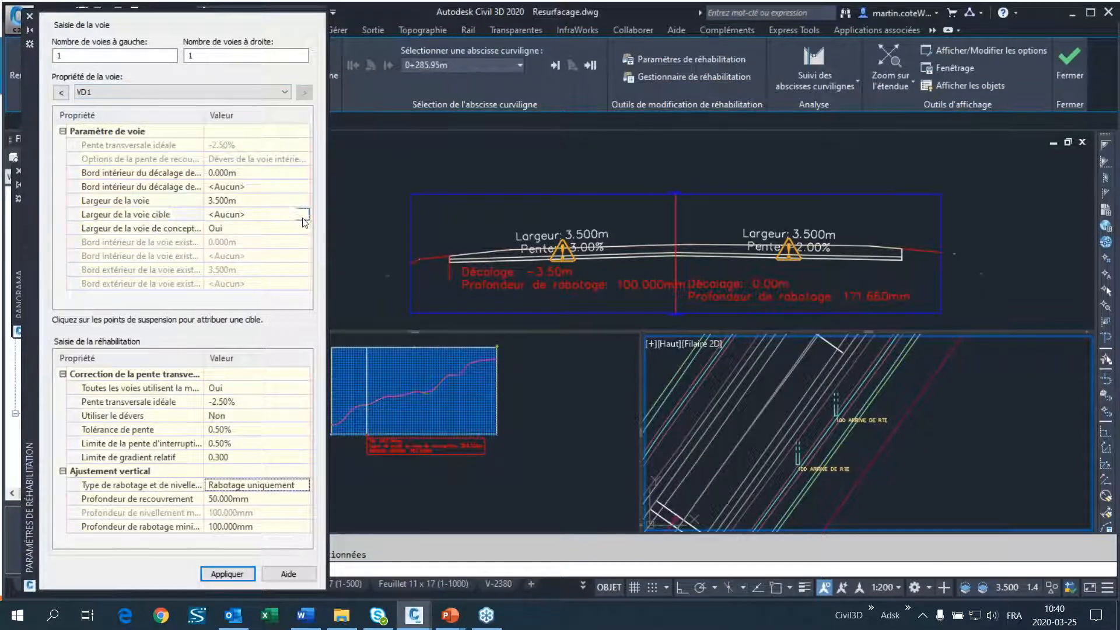
left_click(253, 192)
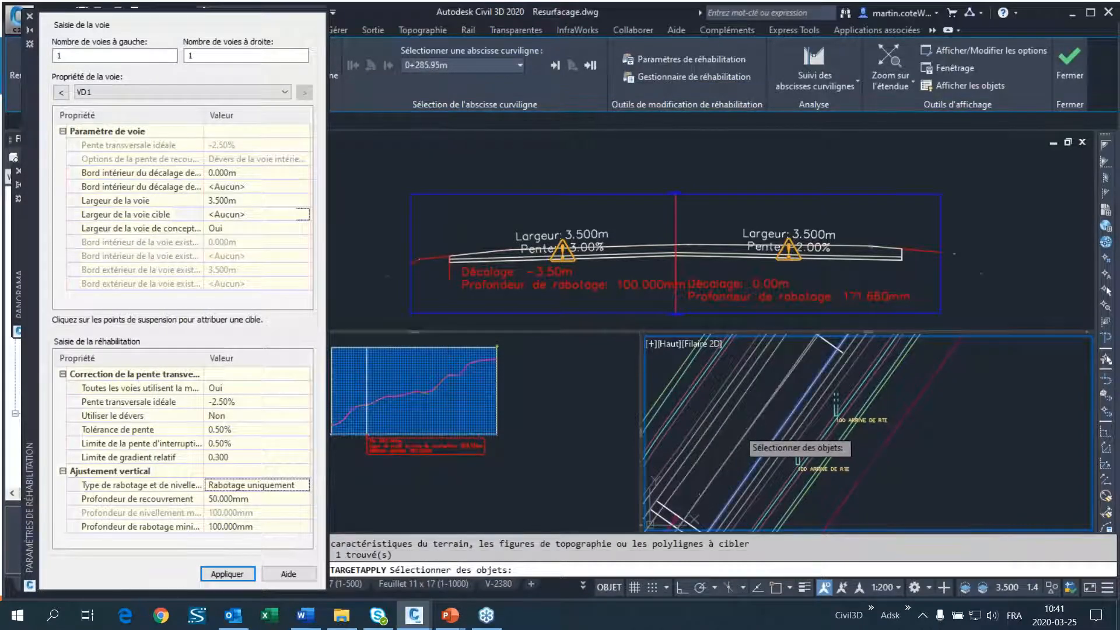
key("Return")
left_click(281, 474)
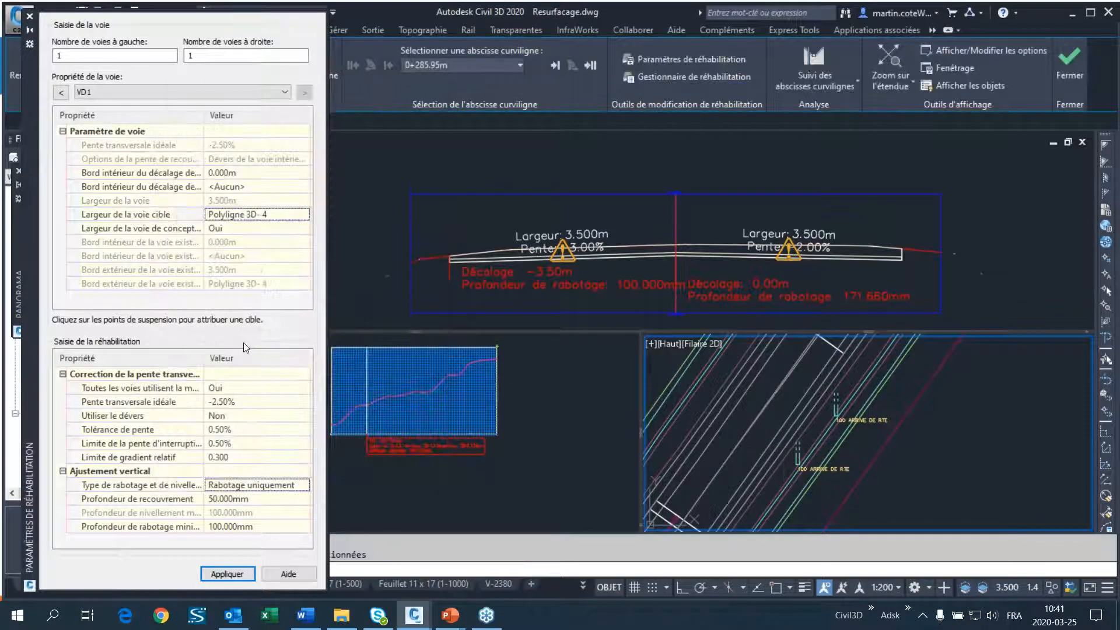
left_click(227, 573)
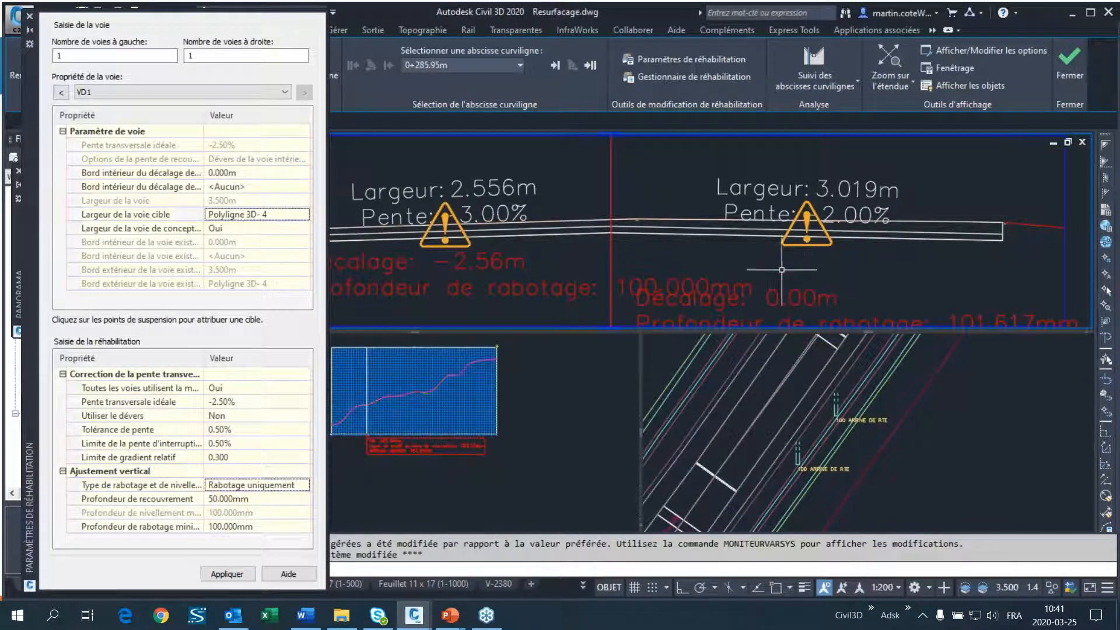
scroll(943, 266, "down", 4)
middle_click_drag(865, 300, 724, 288)
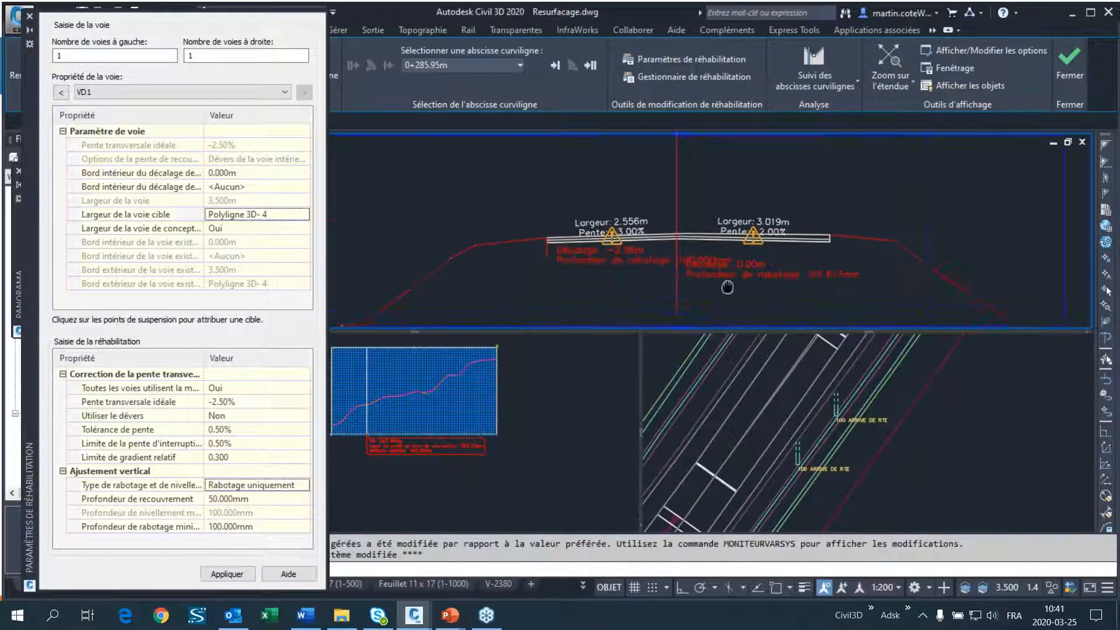
scroll(724, 288, "up", 2)
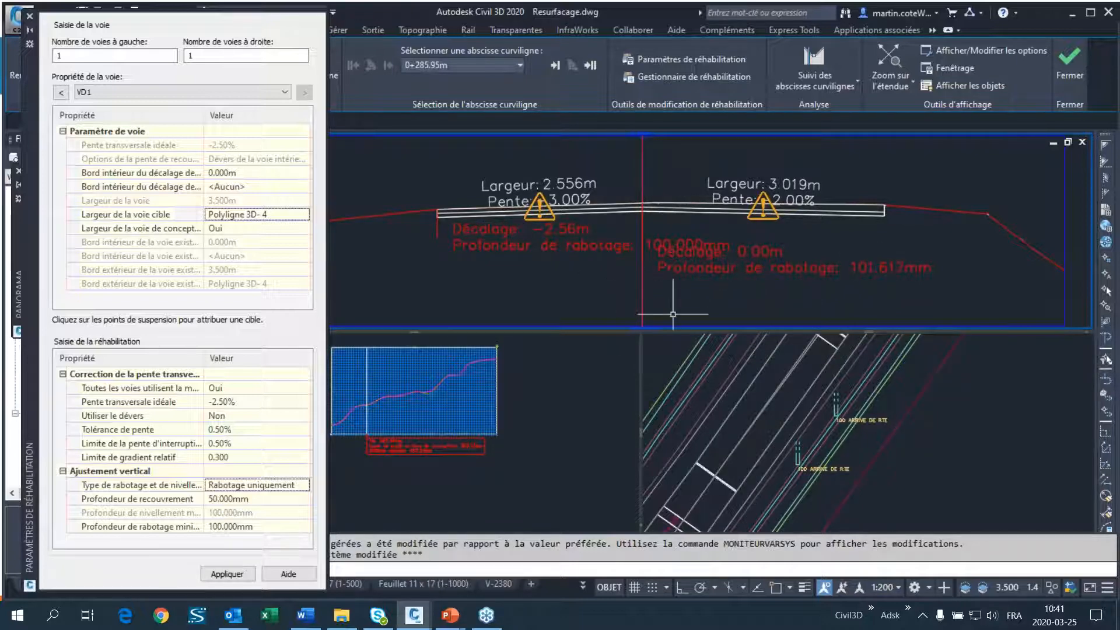
scroll(666, 286, "down", 3)
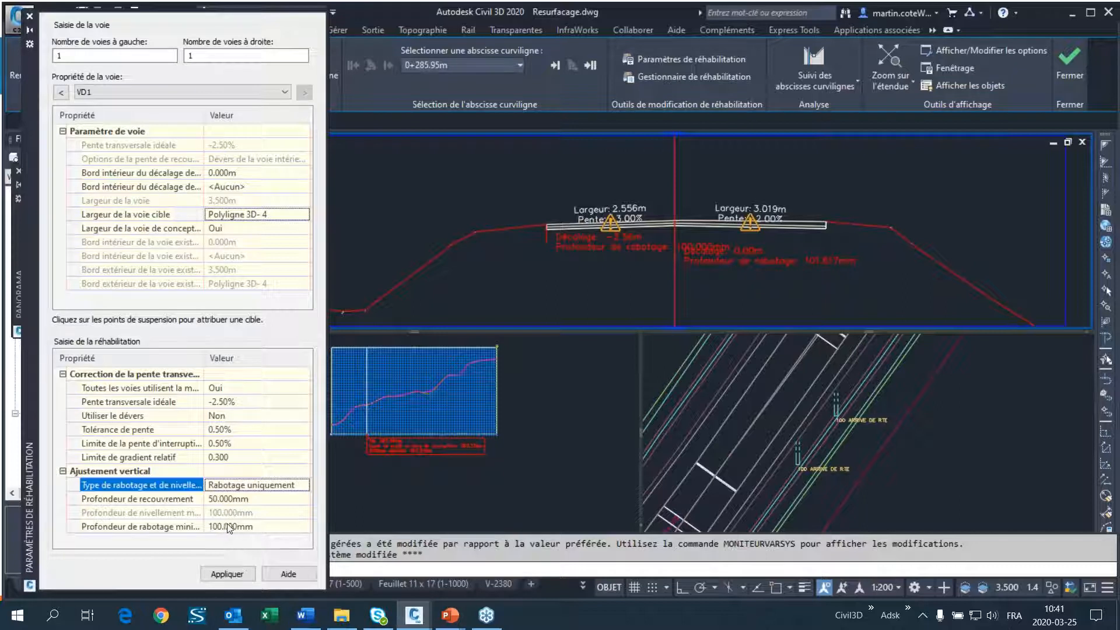
Set the minimum milling depth to 50 mm, display lane VG1, and apply the settings to the corridor.
left_click(273, 527)
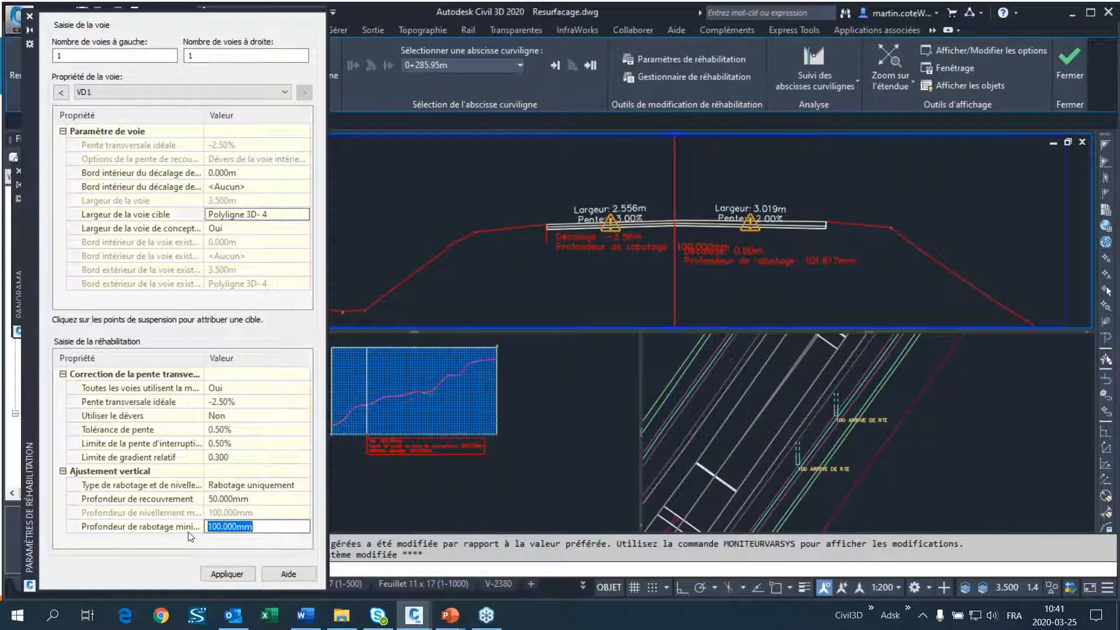
type("50")
left_click(180, 497)
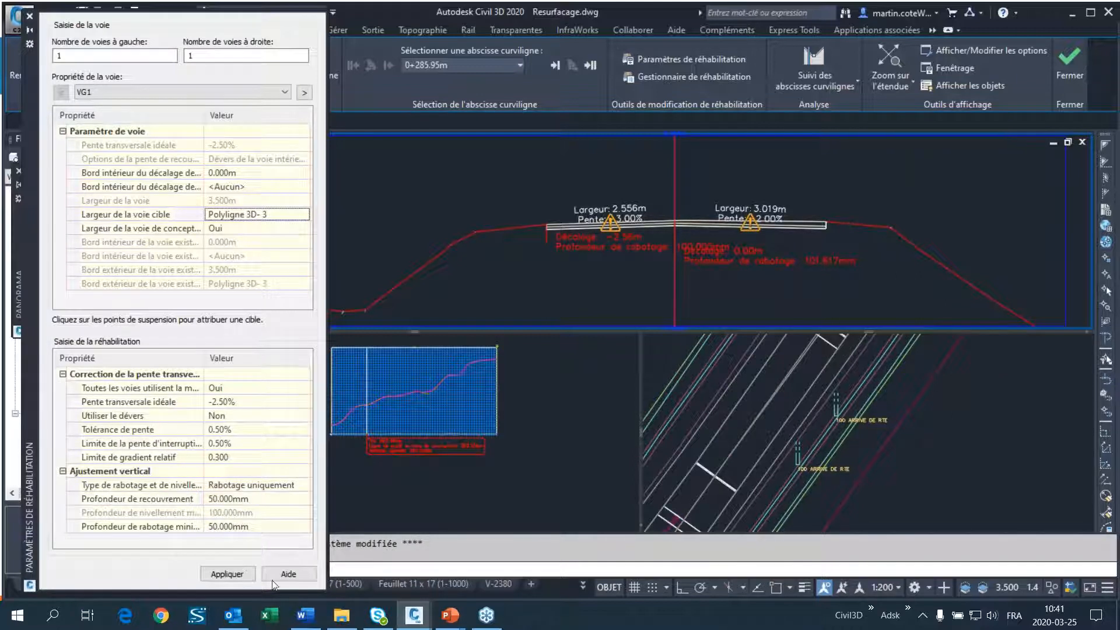
left_click(227, 574)
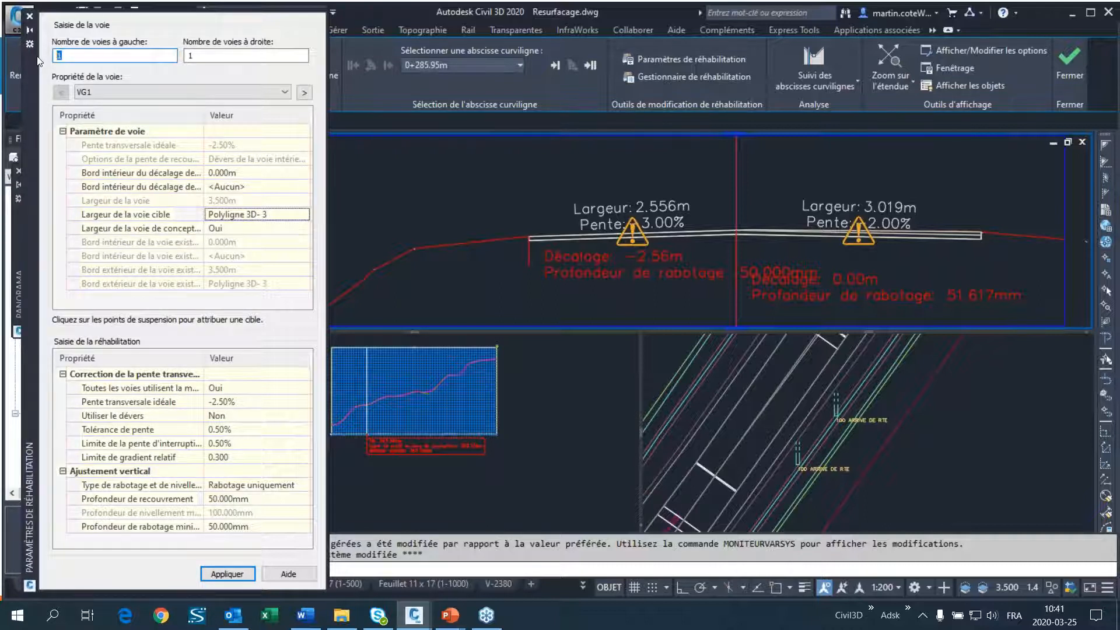
Set the number of lanes to 2 on both the left and right sides, and apply the change.
double_click(207, 54)
type("2")
left_click(227, 575)
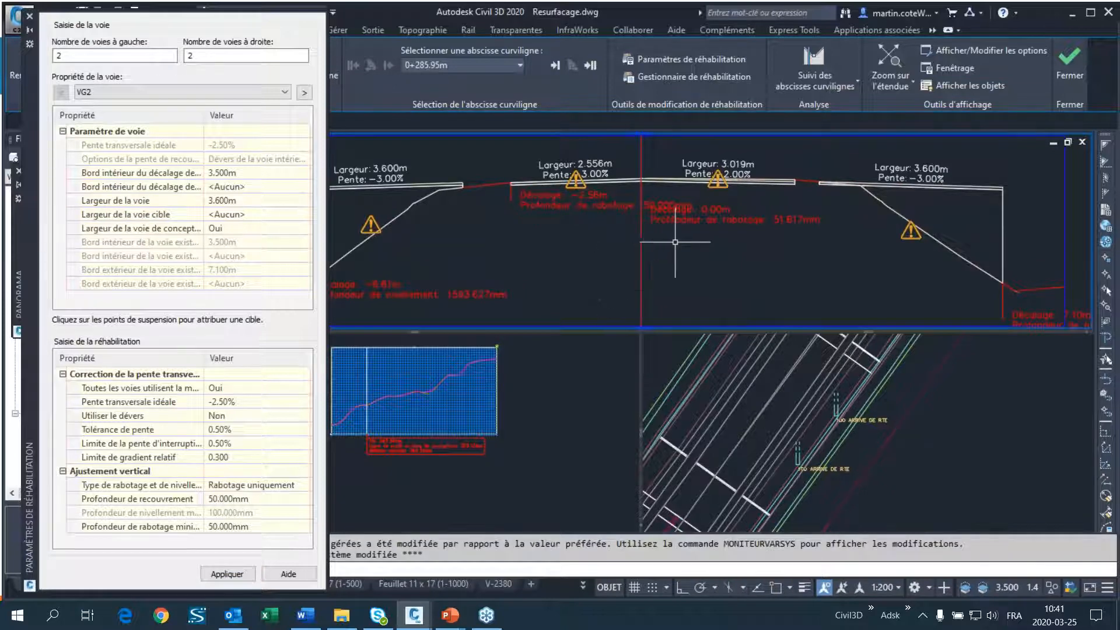
Assign the 3D polyline along lane VG1's outer edge as lane VG2's inside edge offset target.
middle_click_drag(708, 247, 756, 298)
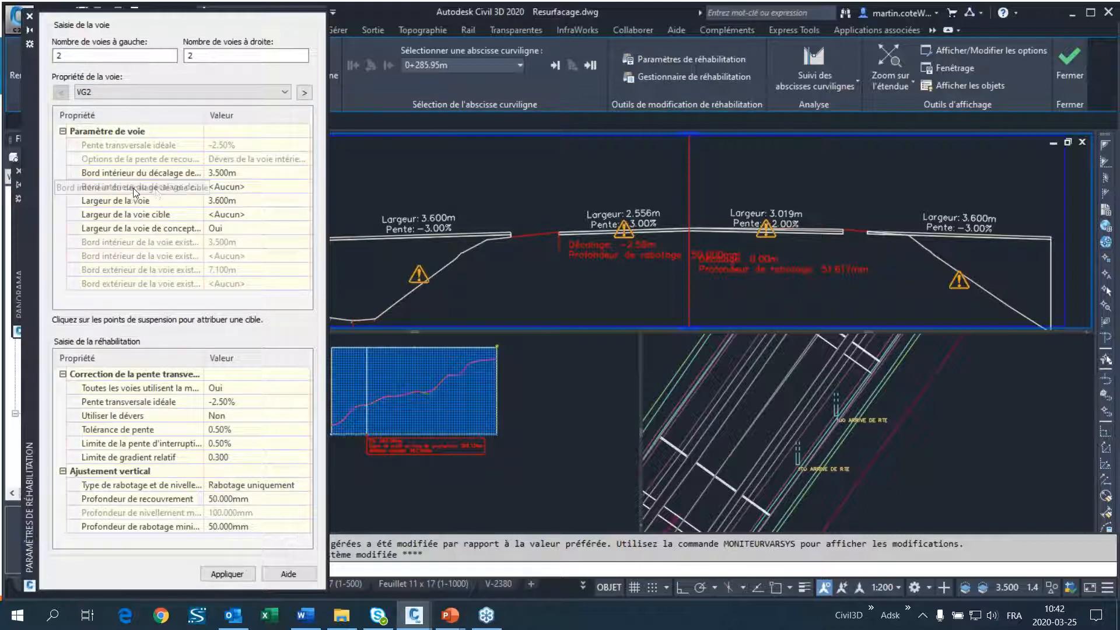
left_click(238, 186)
left_click(264, 190)
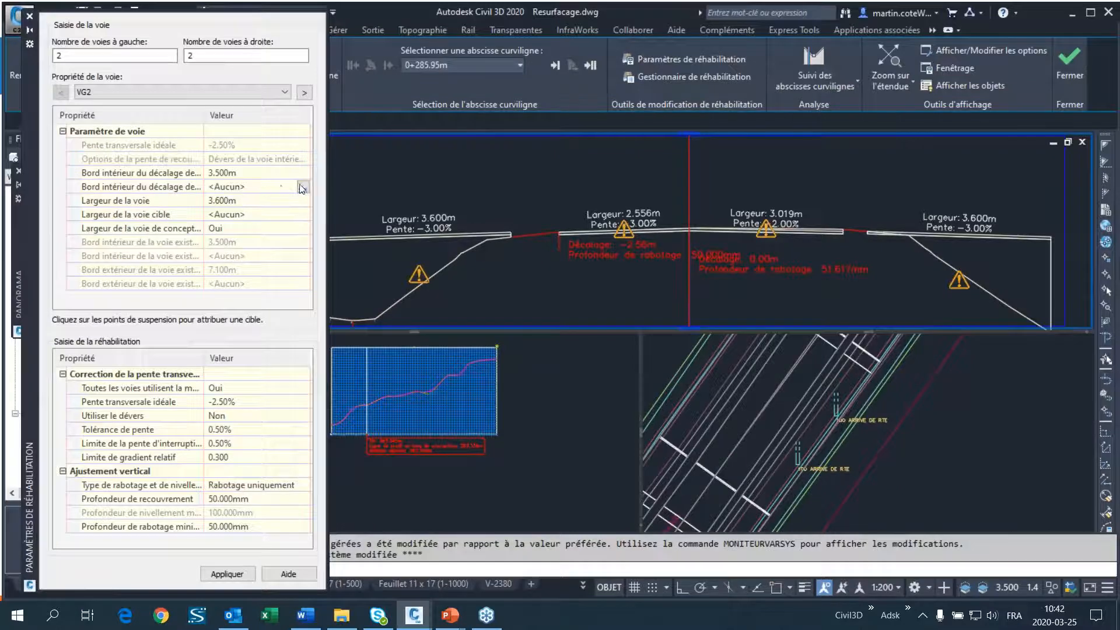
left_click(304, 187)
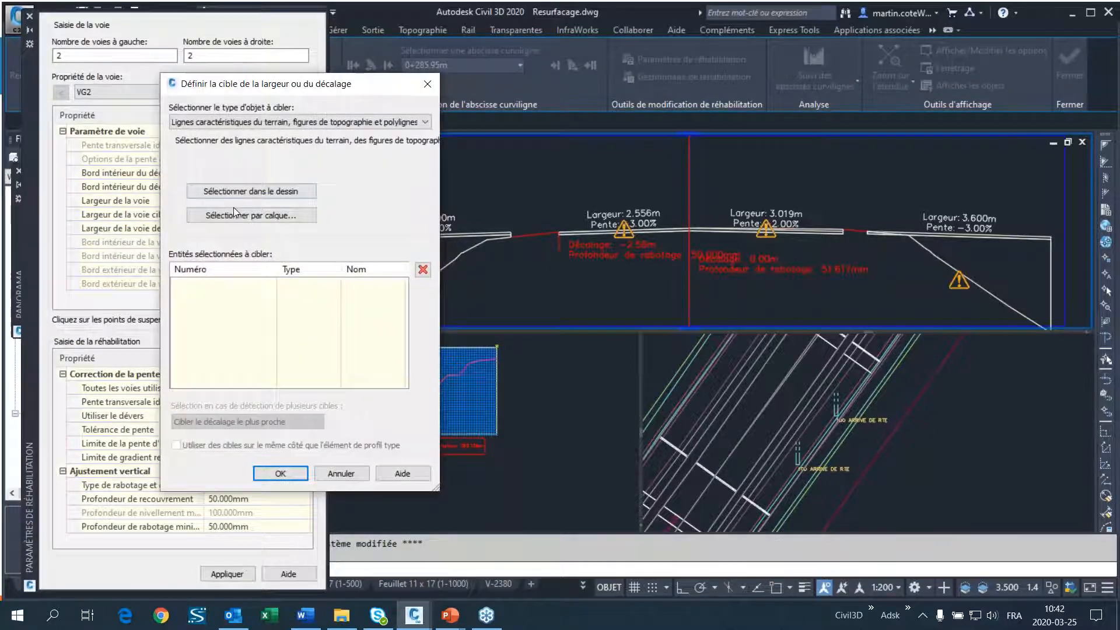
left_click(247, 190)
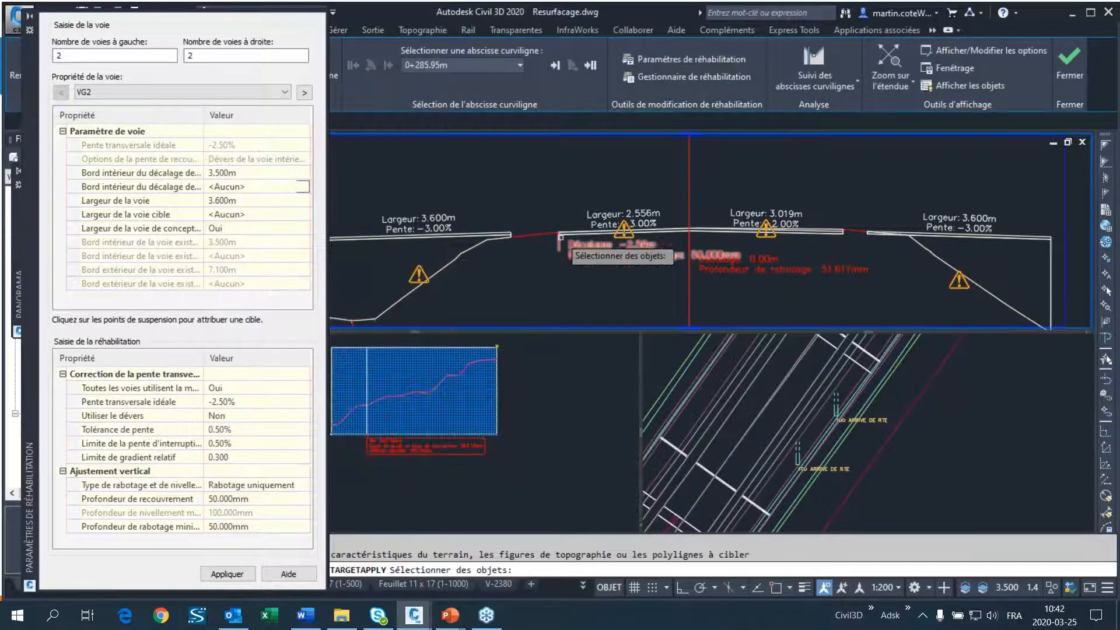
left_click(721, 434)
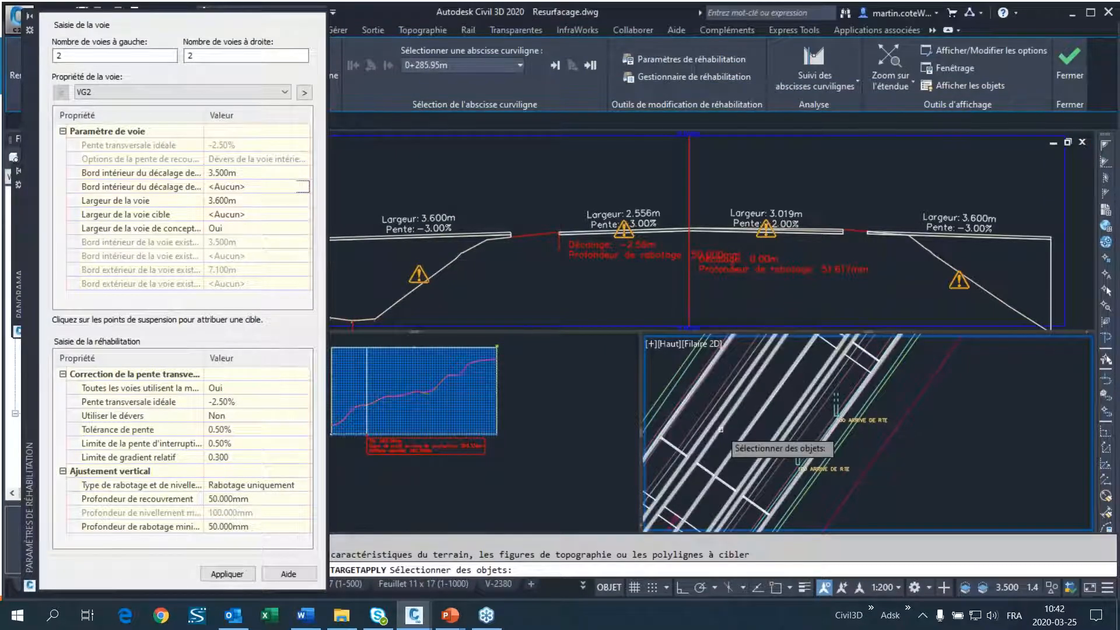
left_click(721, 429)
key("Return")
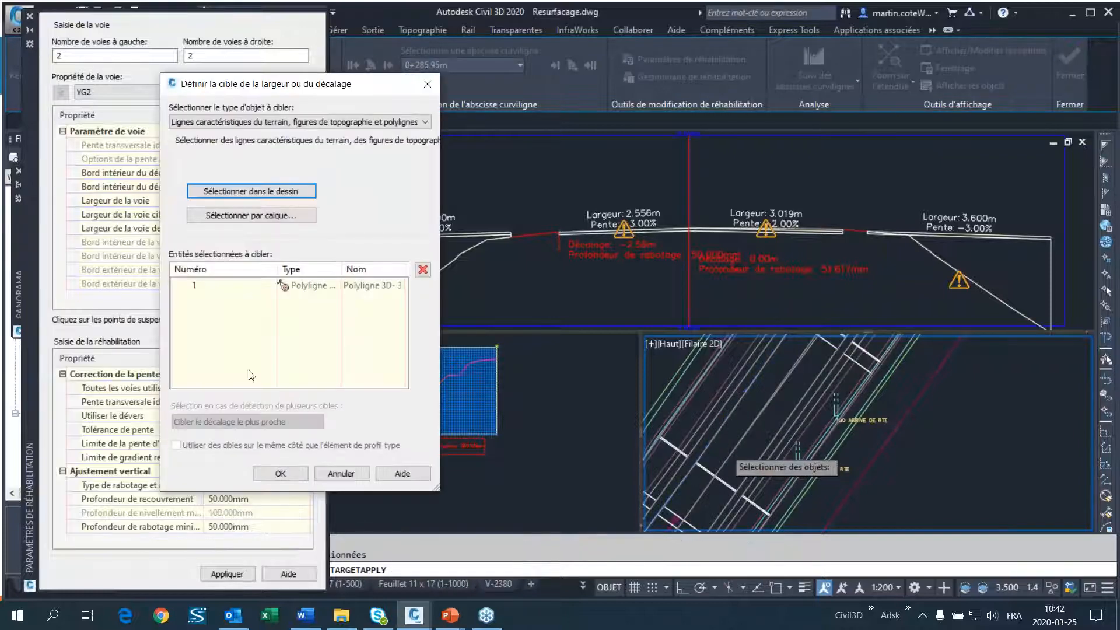
left_click(286, 473)
Assign the 3D polyline along lane VD1's outer edge as lane VD2's inside edge offset target.
left_click(106, 93)
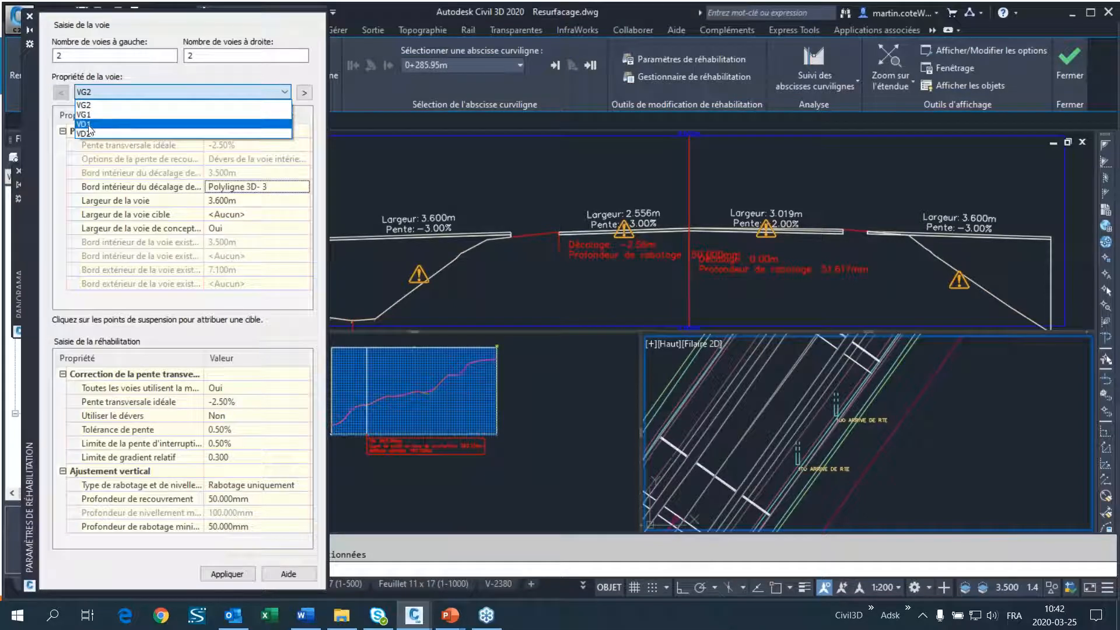
left_click(98, 135)
left_click(272, 187)
left_click(303, 187)
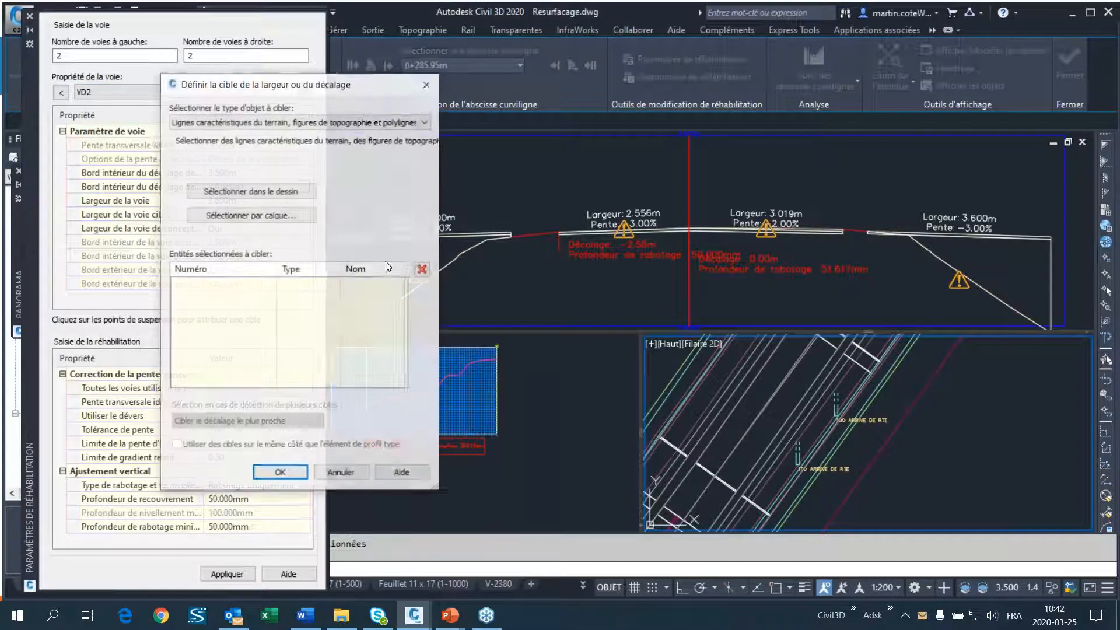
left_click(236, 192)
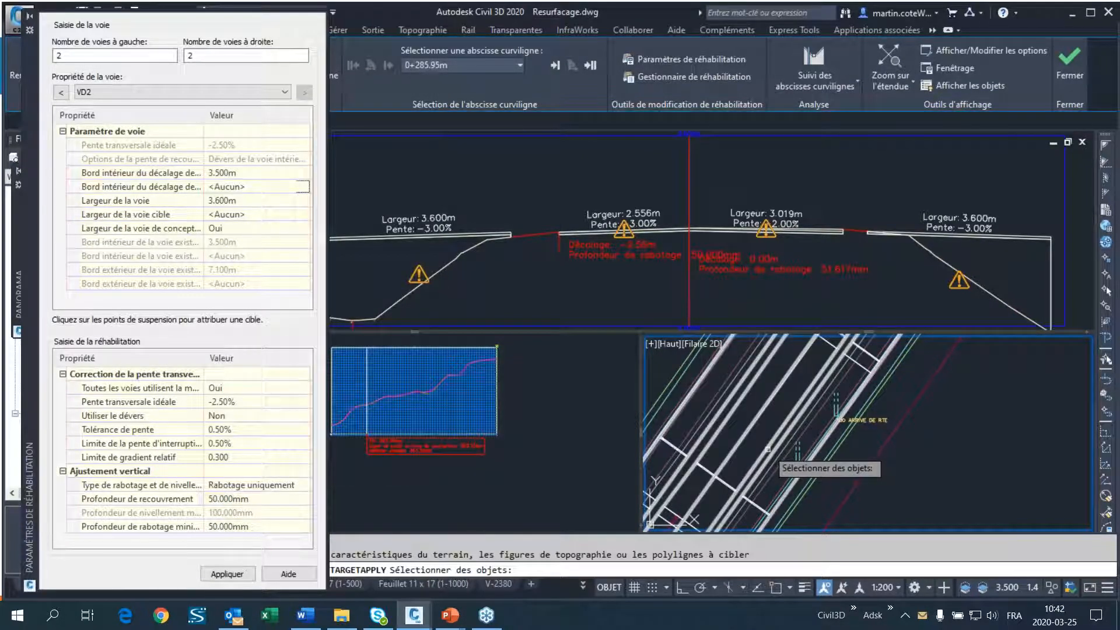
left_click(766, 449)
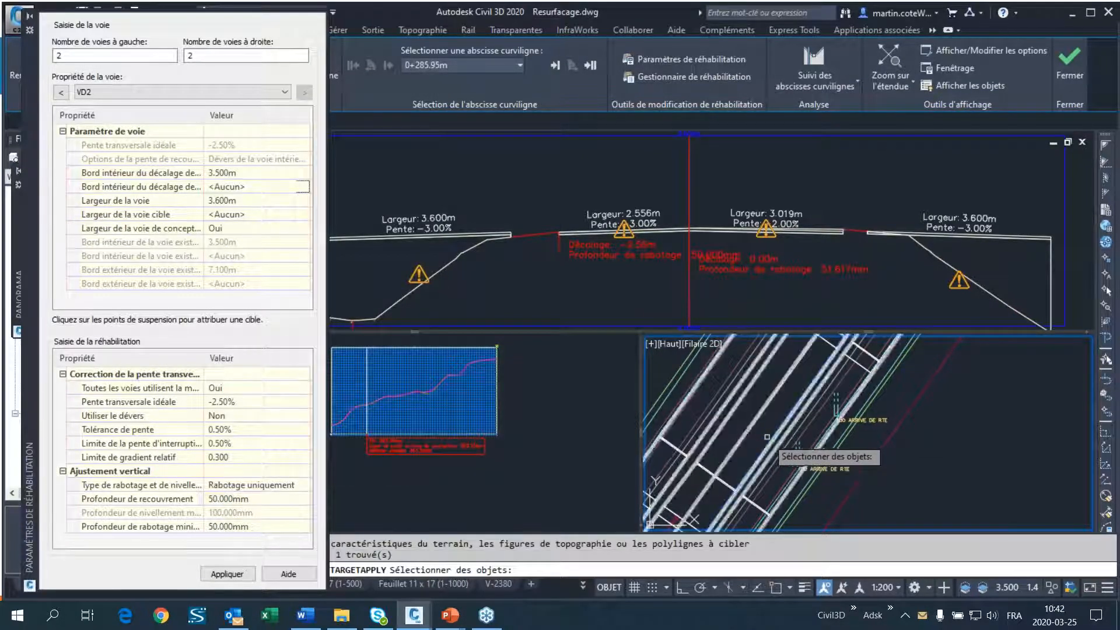
key("Return")
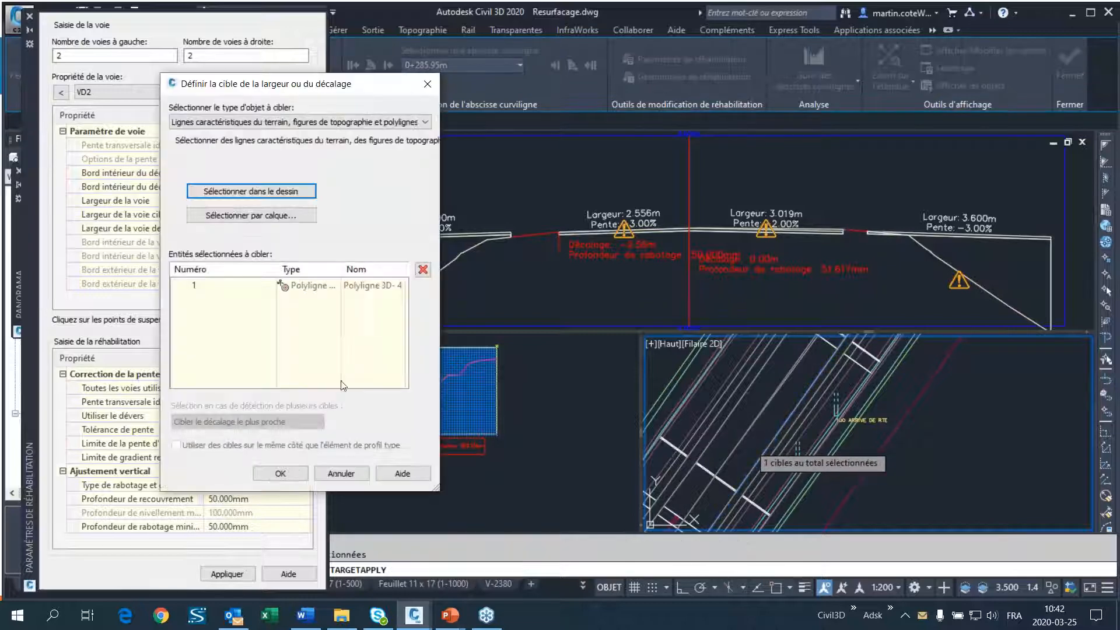
left_click(300, 473)
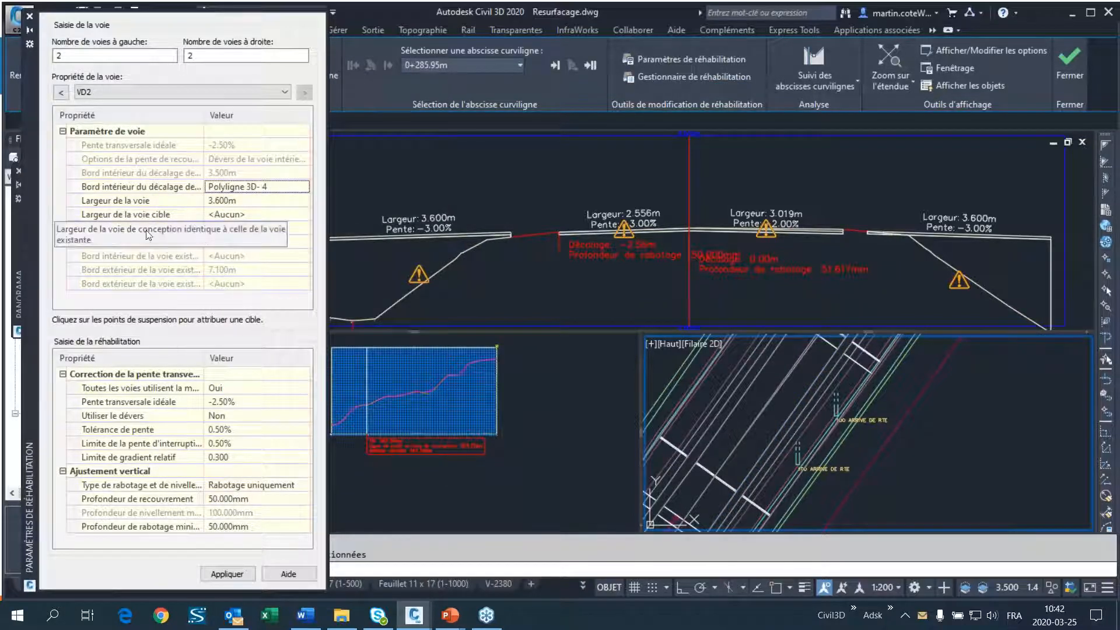
Assign the outer right-hand 3D polyline as lane VD2's width target, apply it to the corridor, and inspect the cross-section.
left_click(277, 216)
left_click(303, 216)
left_click(251, 192)
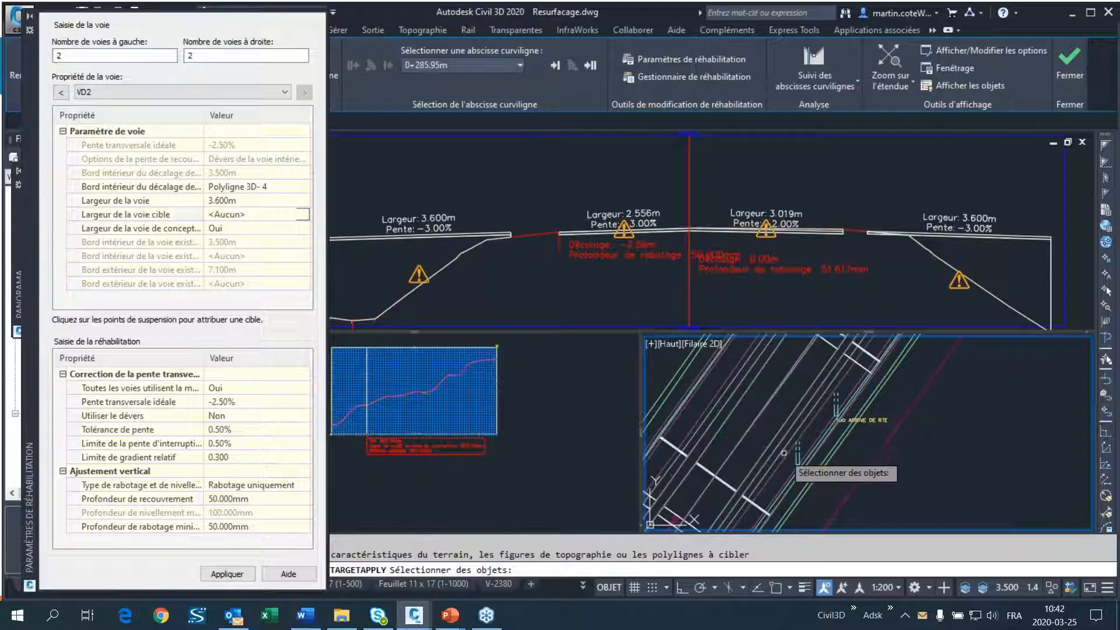
left_click(747, 440)
key("Return")
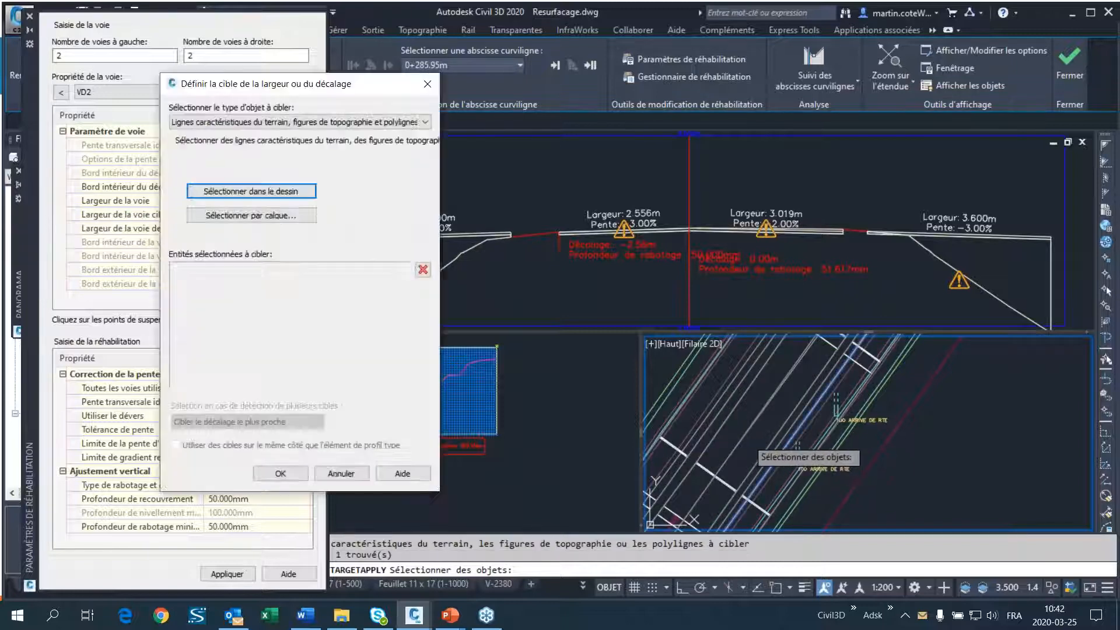
left_click(289, 476)
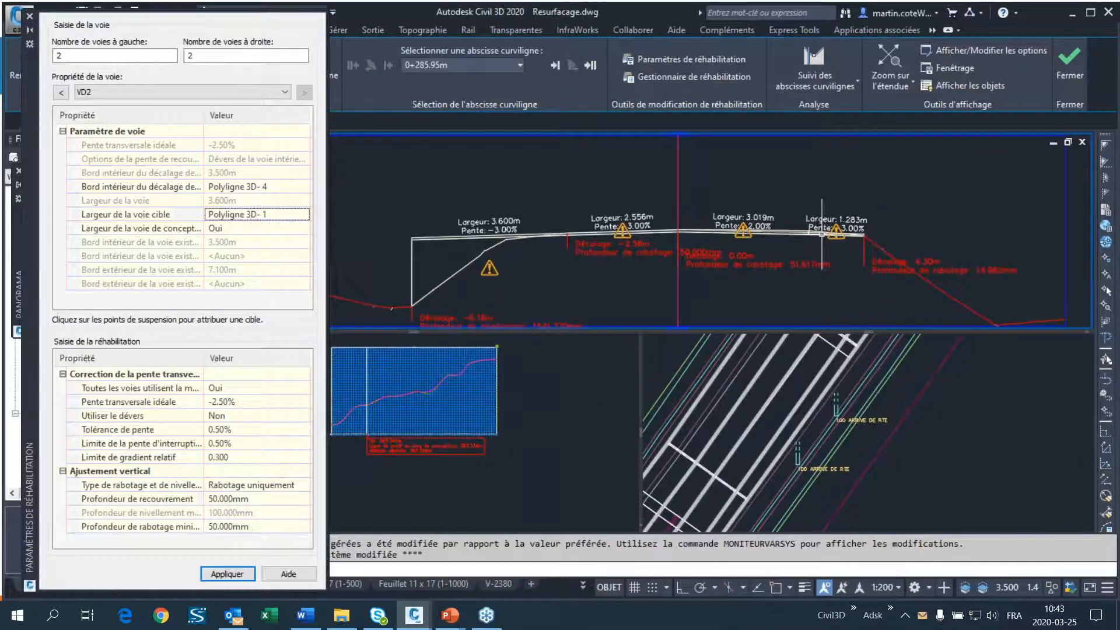
scroll(822, 233, "up", 2)
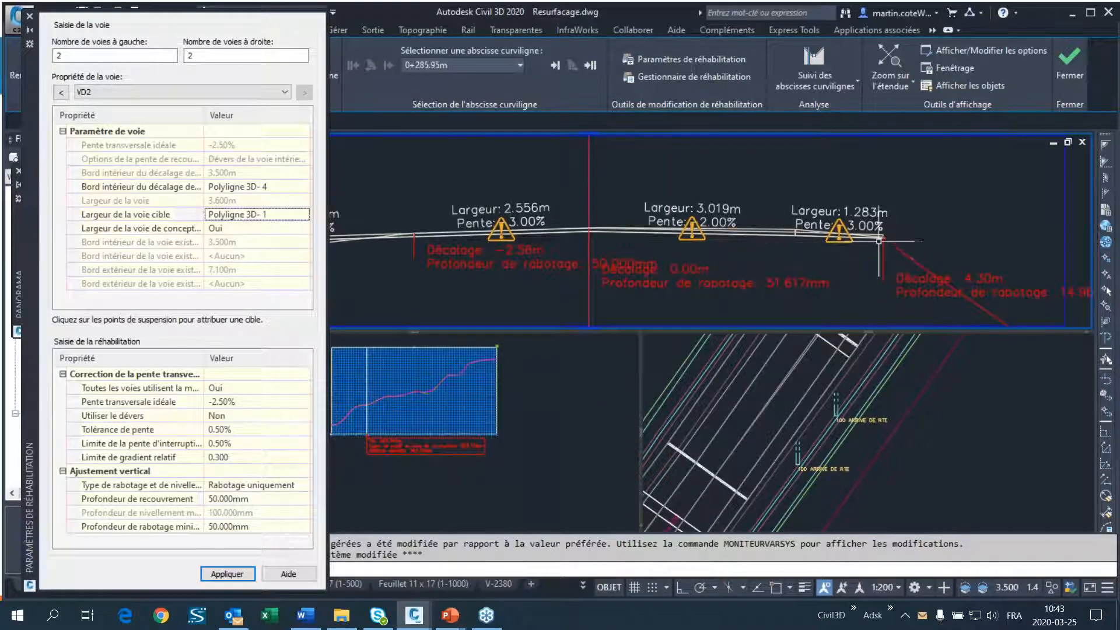
scroll(826, 278, "down", 1)
scroll(538, 274, "up", 2)
scroll(782, 239, "down", 1)
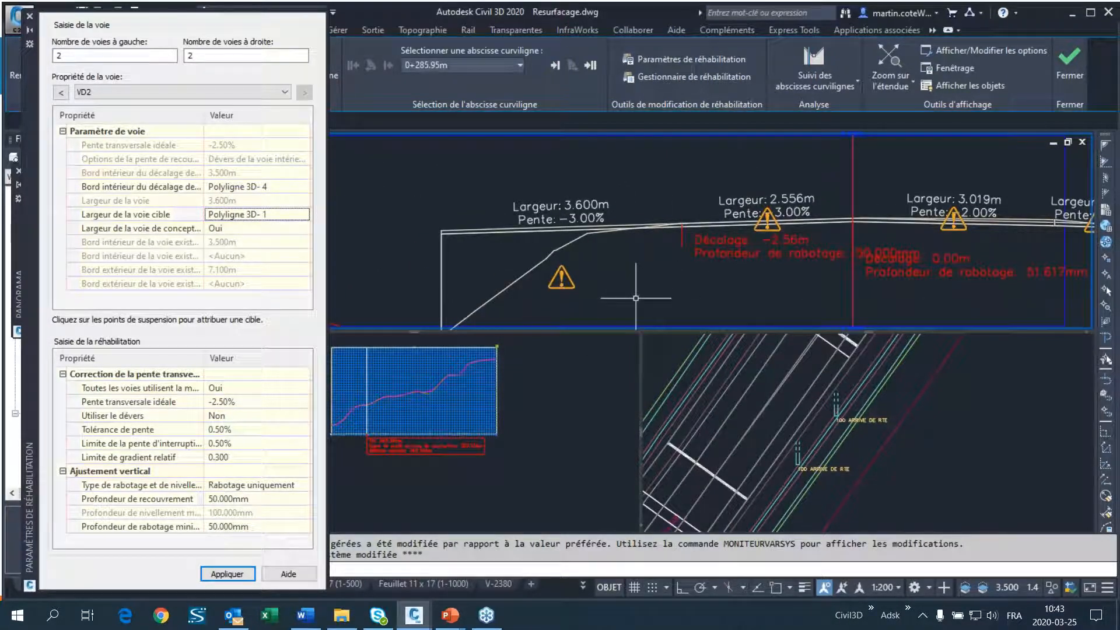
Assign the outer left-hand 3D polyline as lane VG2's width target and apply it to the corridor.
left_click(124, 87)
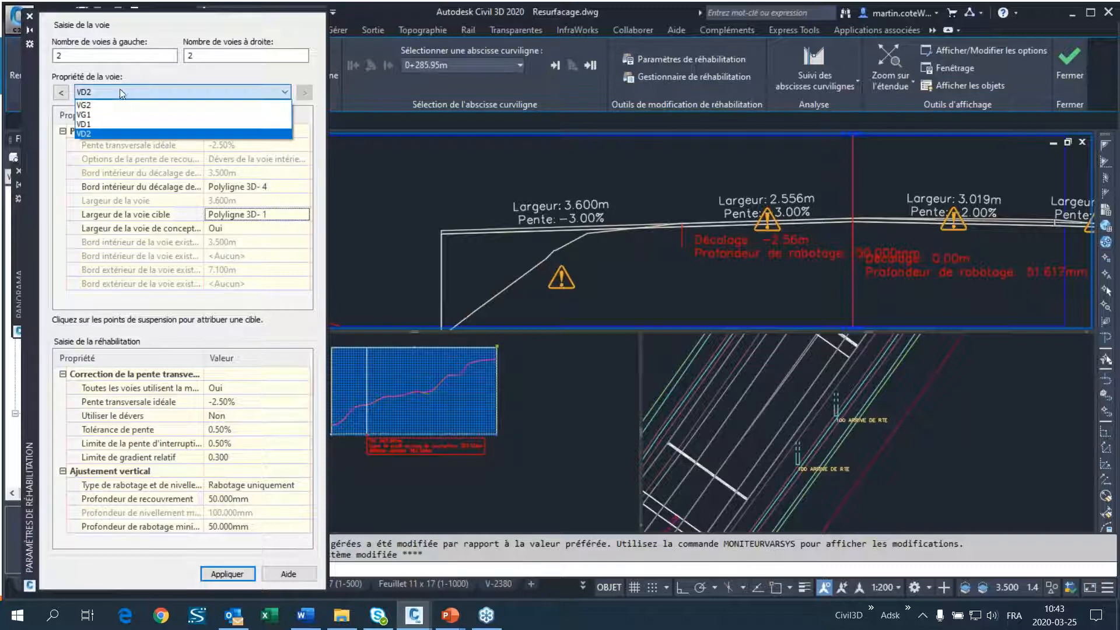
left_click(104, 105)
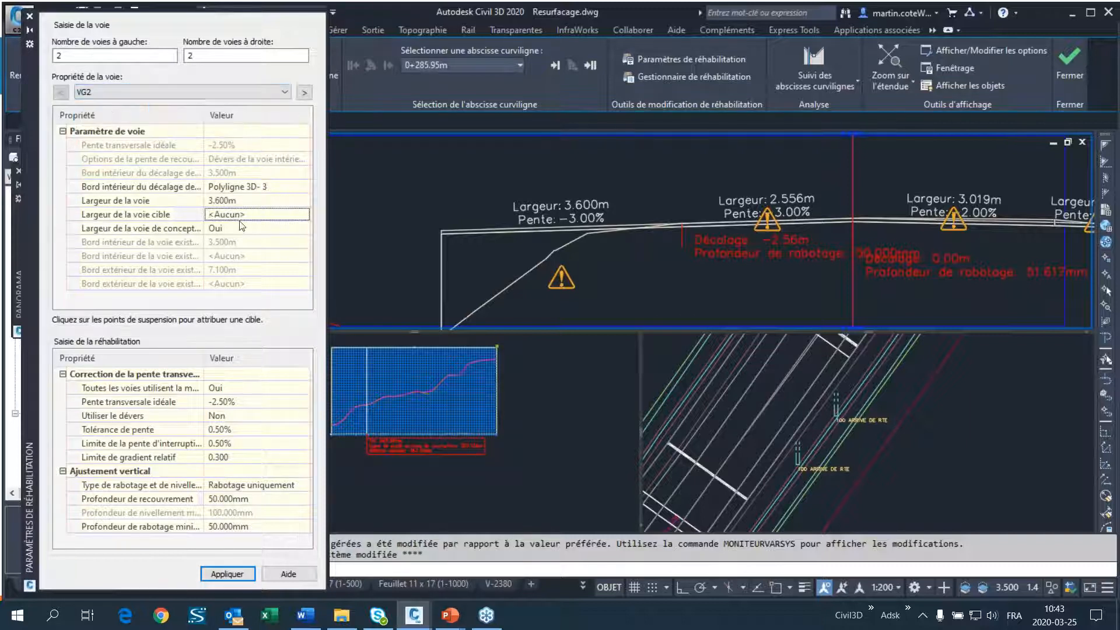
left_click(292, 222)
left_click(303, 215)
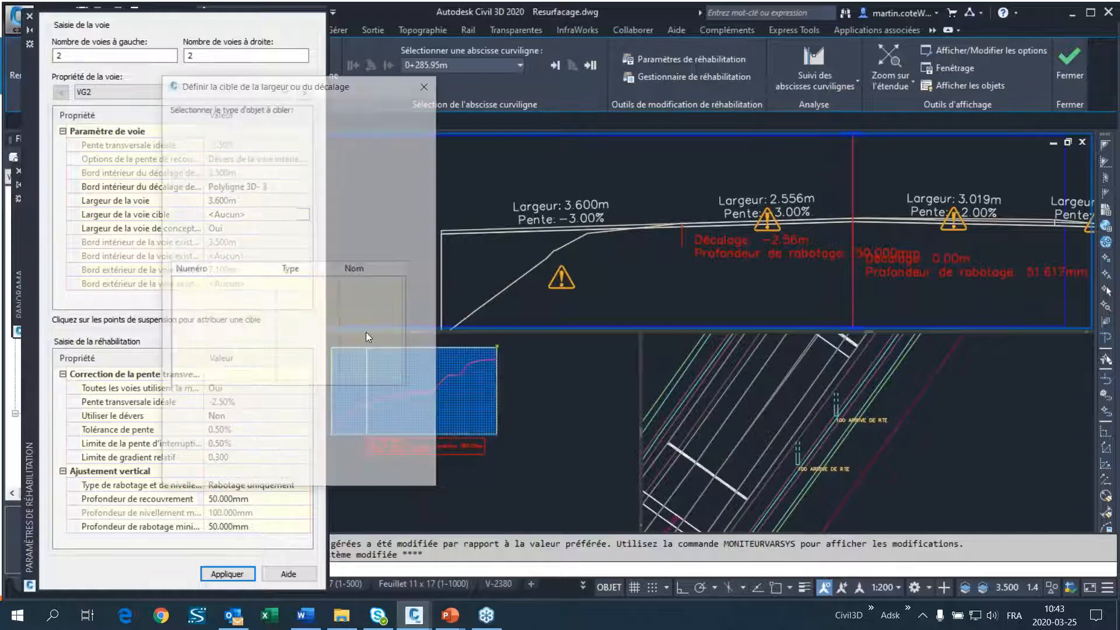
left_click(251, 192)
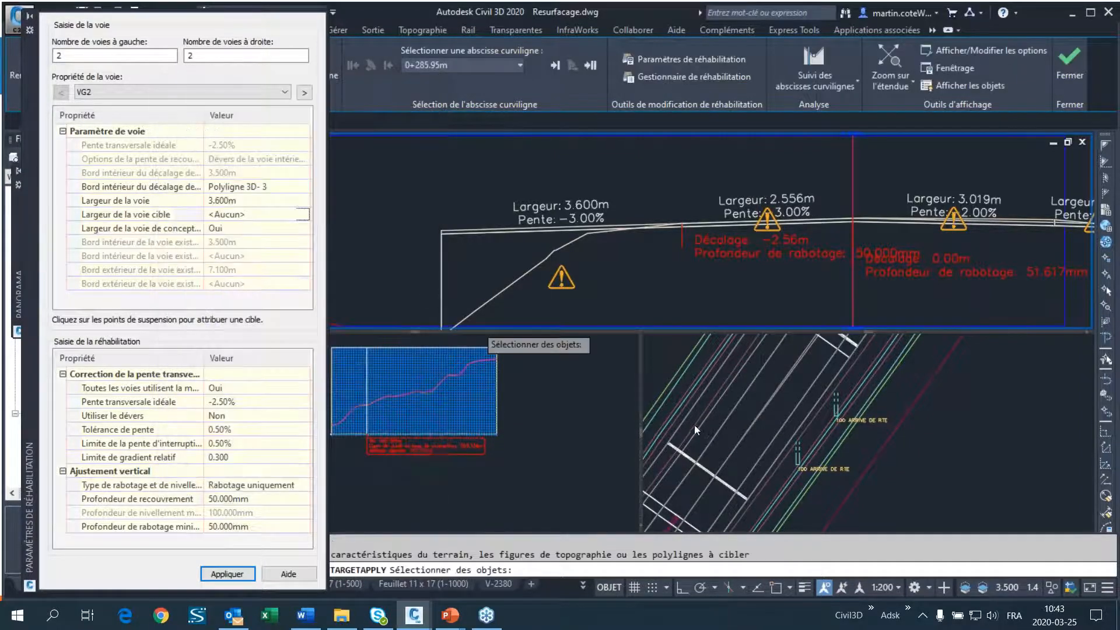
left_click(709, 418)
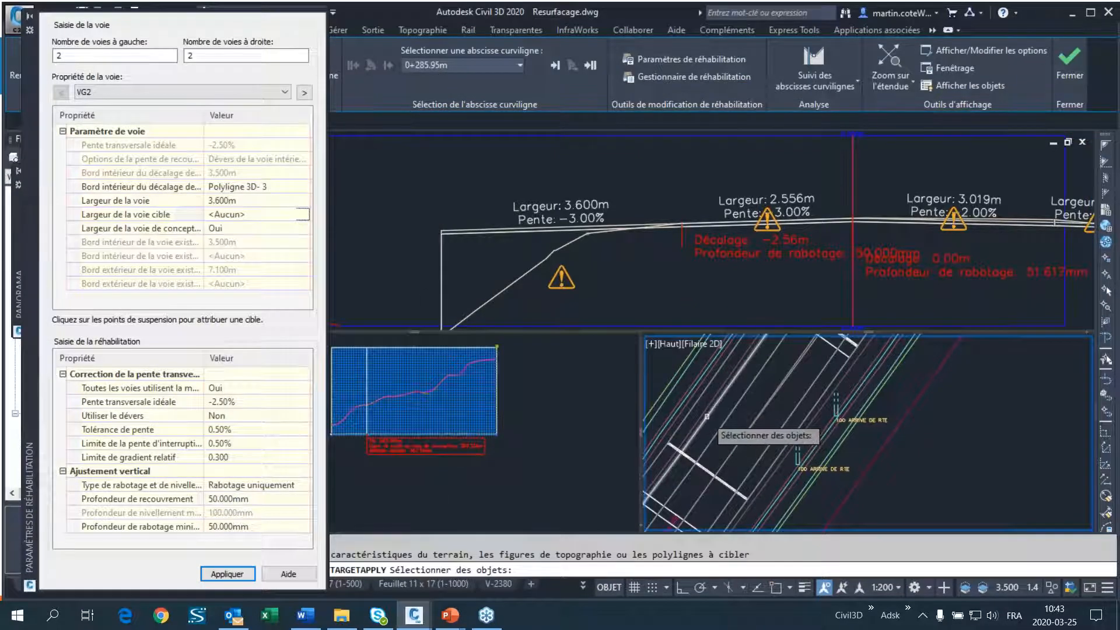
left_click(713, 414)
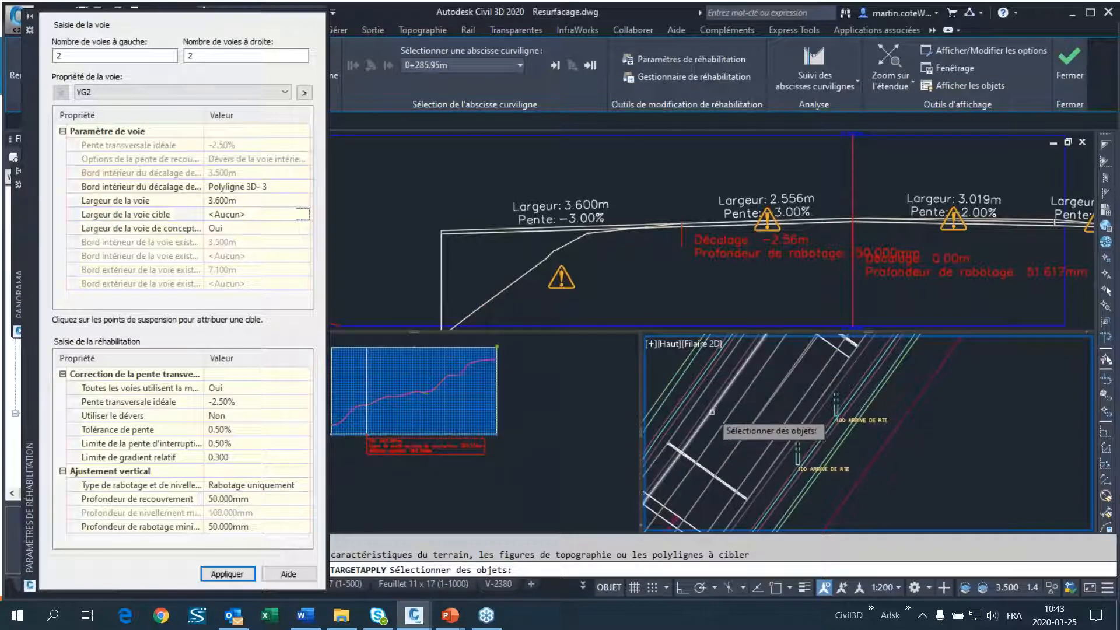
key("Return")
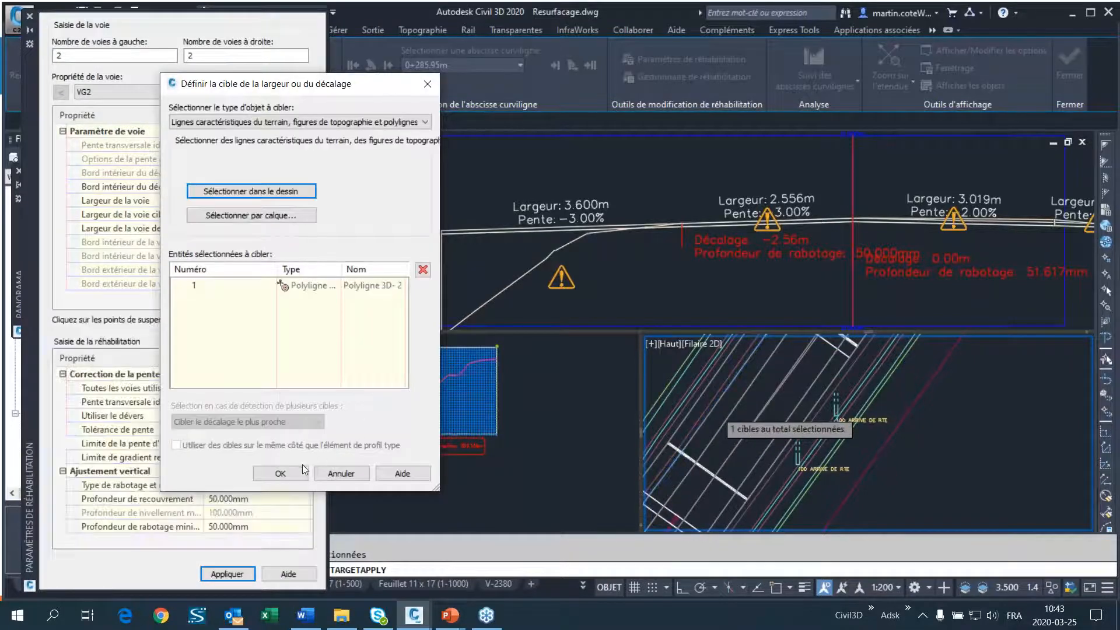
left_click(303, 472)
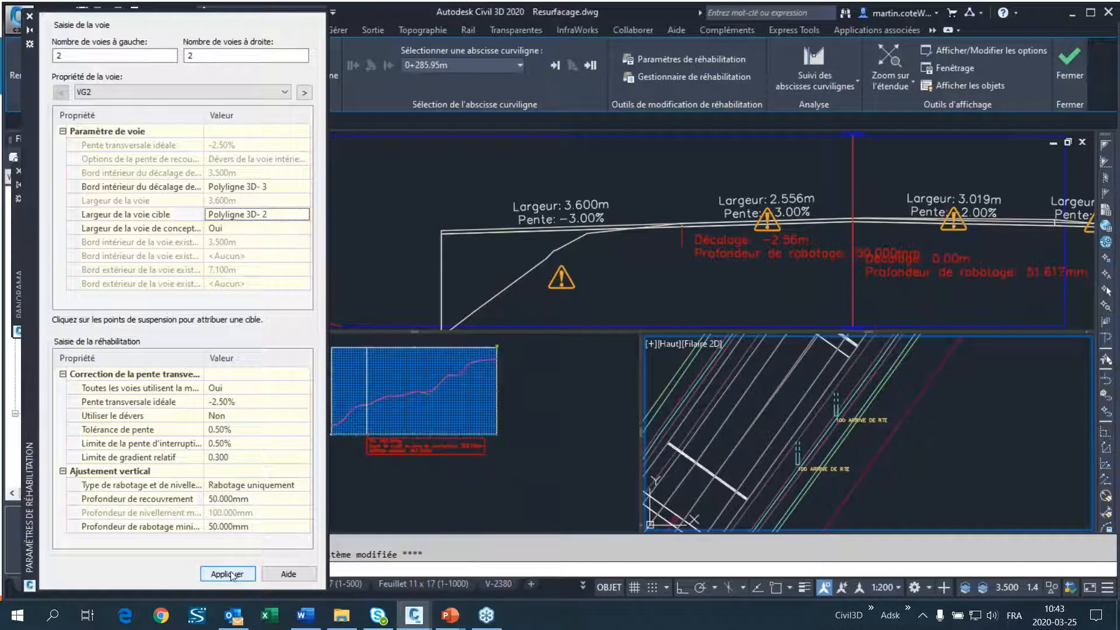
left_click(232, 574)
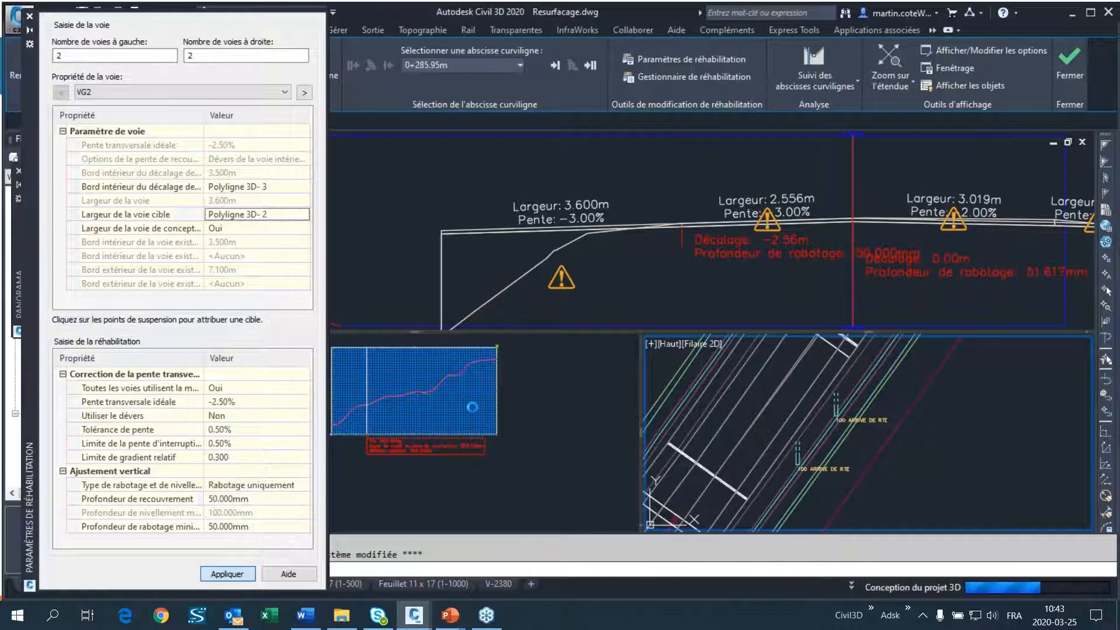
scroll(619, 287, "down", 3)
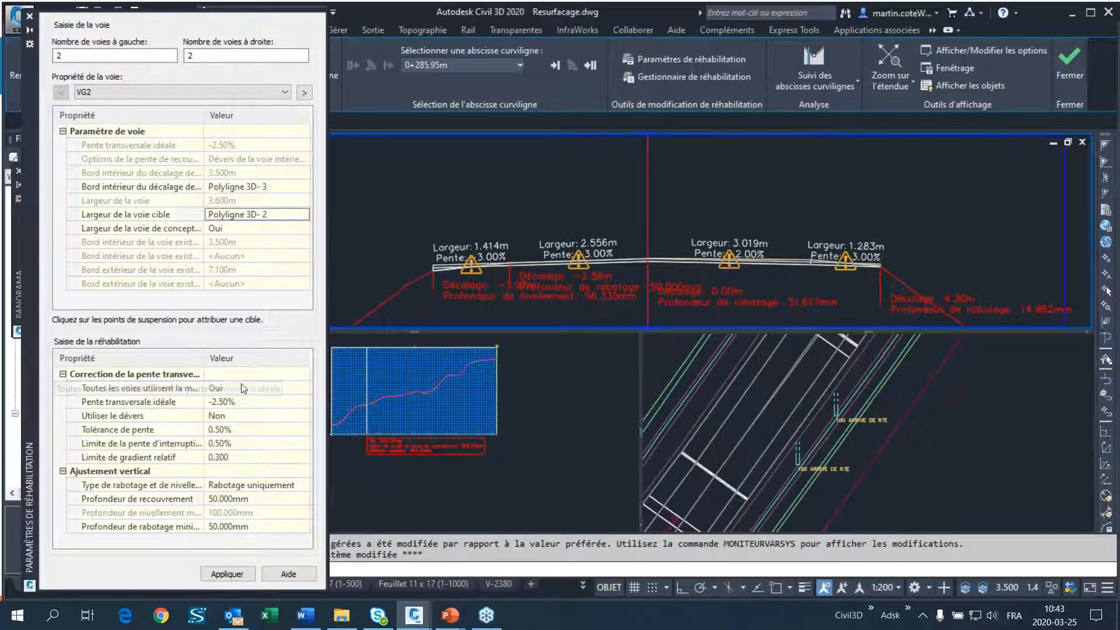
Stop all lanes from sharing the same ideal cross slope, and set lane VG2's ideal cross slope to -4.50%.
left_click(224, 387)
left_click(223, 387)
left_click(216, 416)
left_click(114, 89)
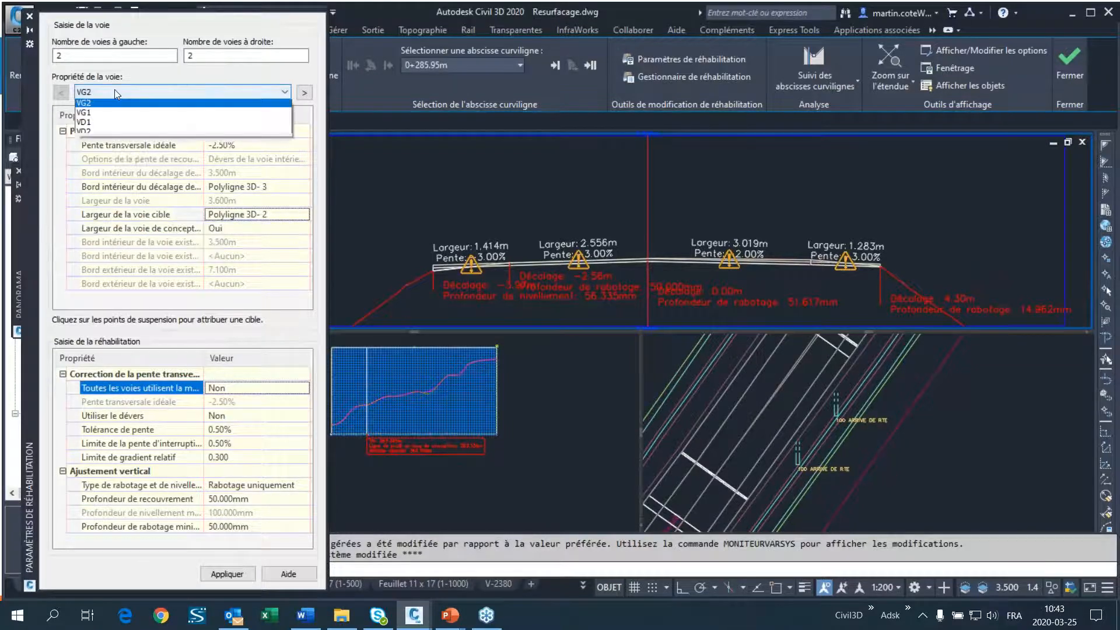
left_click(115, 89)
left_click(227, 144)
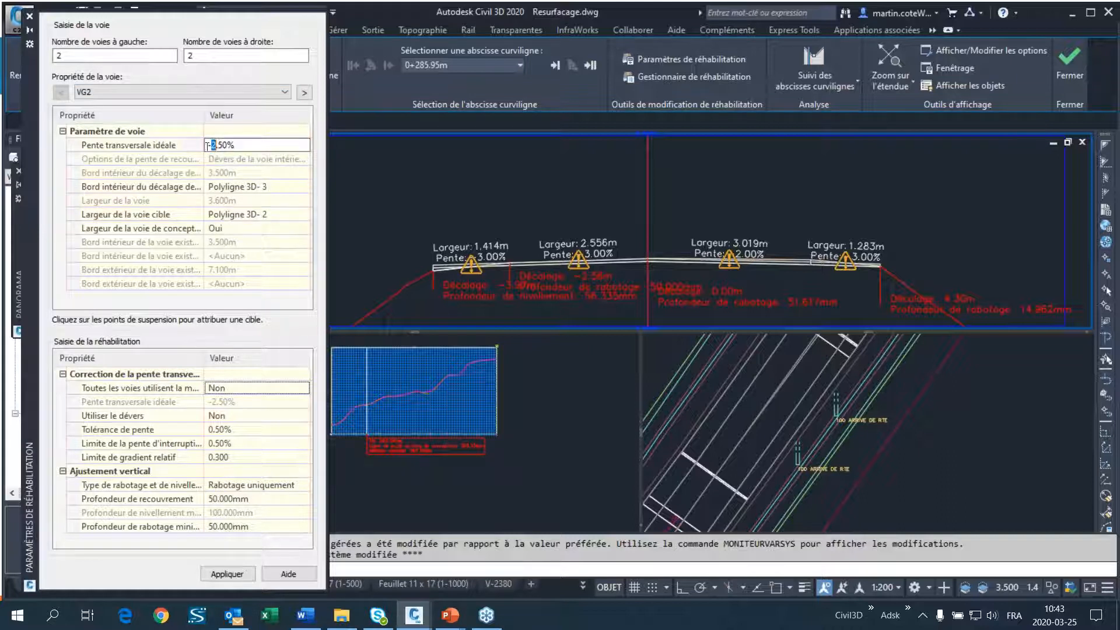
Set lane VD2's ideal cross slope to -4.50% and apply the settings to the corridor.
left_click(102, 95)
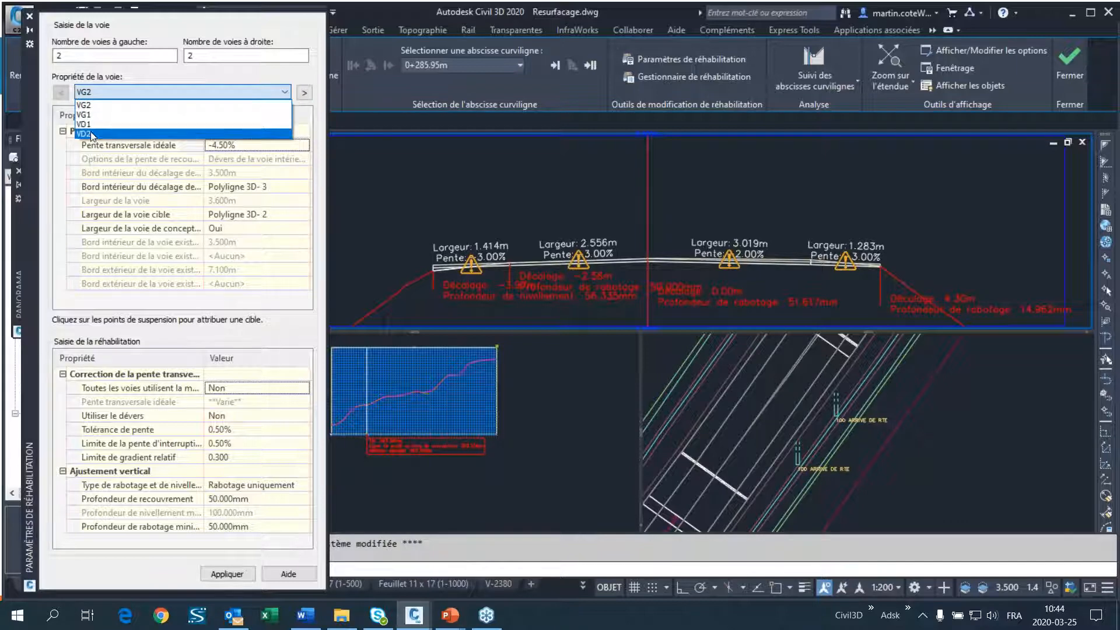
left_click(92, 133)
left_click(220, 144)
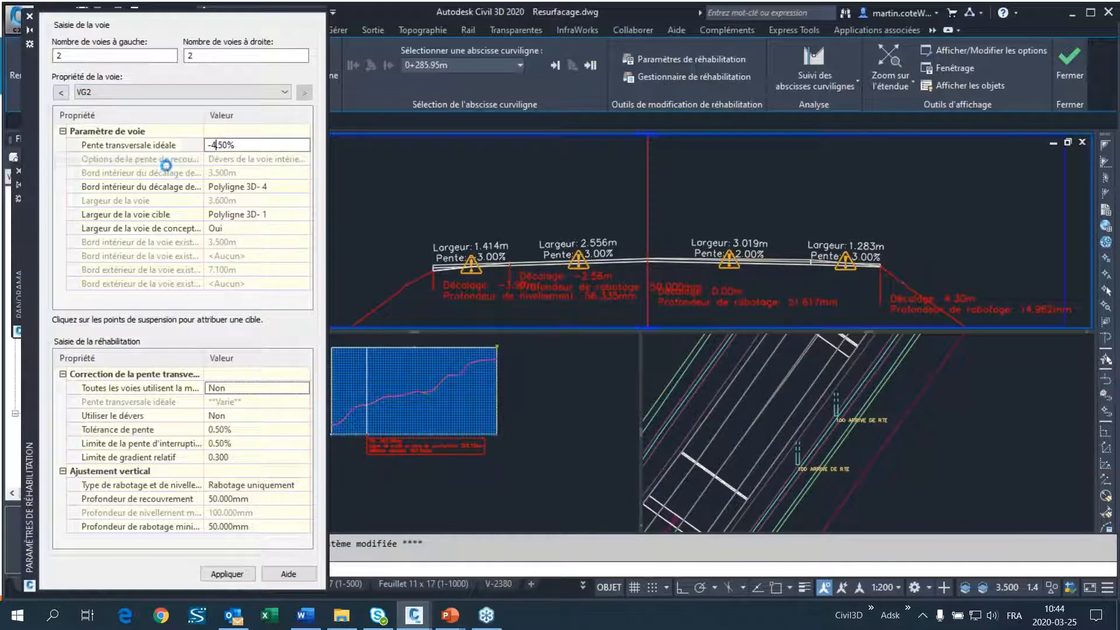
left_click(227, 573)
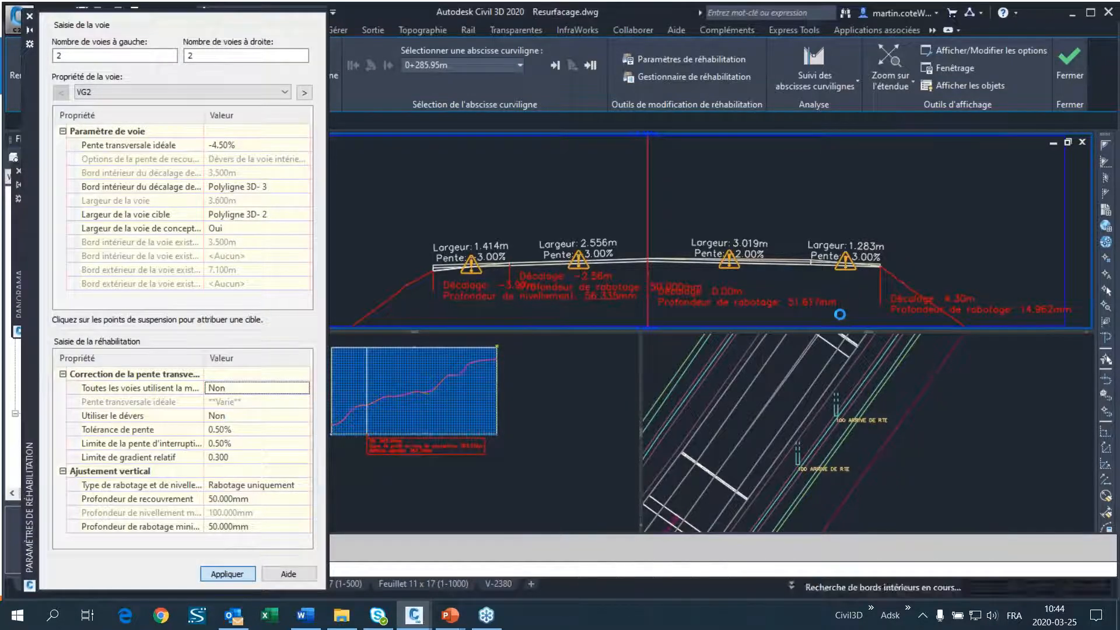
middle_click_drag(734, 256, 804, 250)
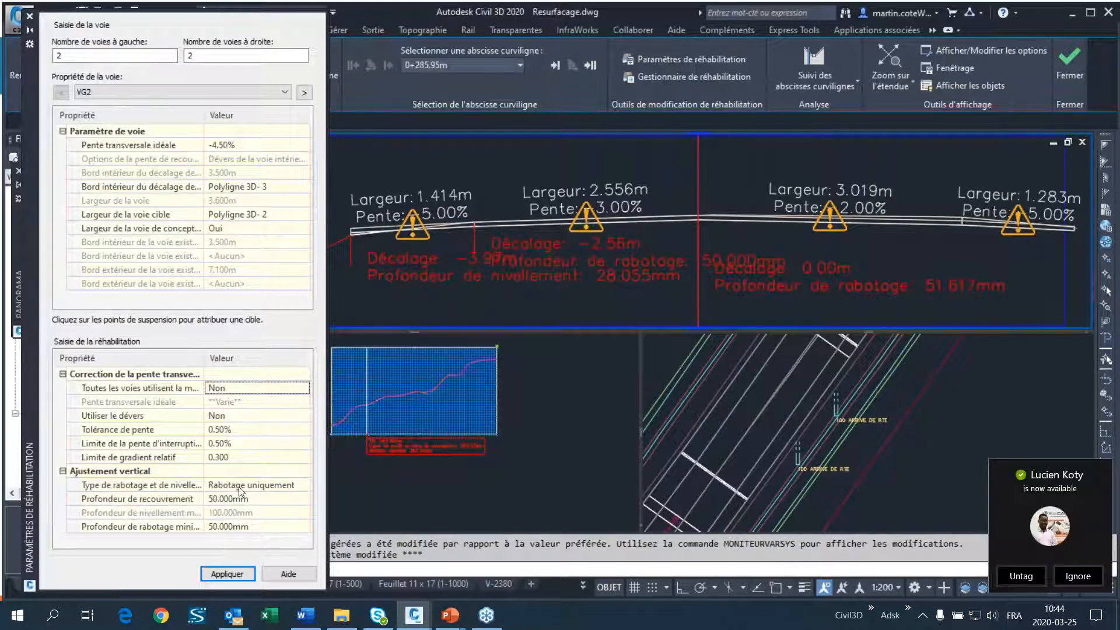
Change the milling and levelling type to "Rabotage et nivellement" and apply it to the corridor.
left_click(260, 485)
left_click(260, 486)
left_click(244, 521)
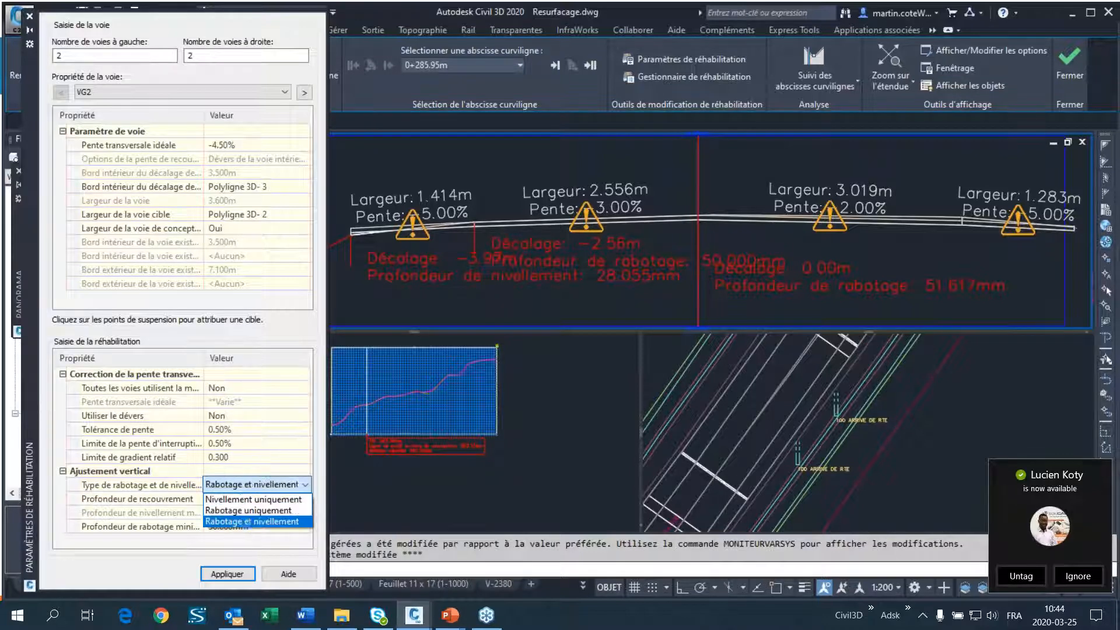
left_click(235, 573)
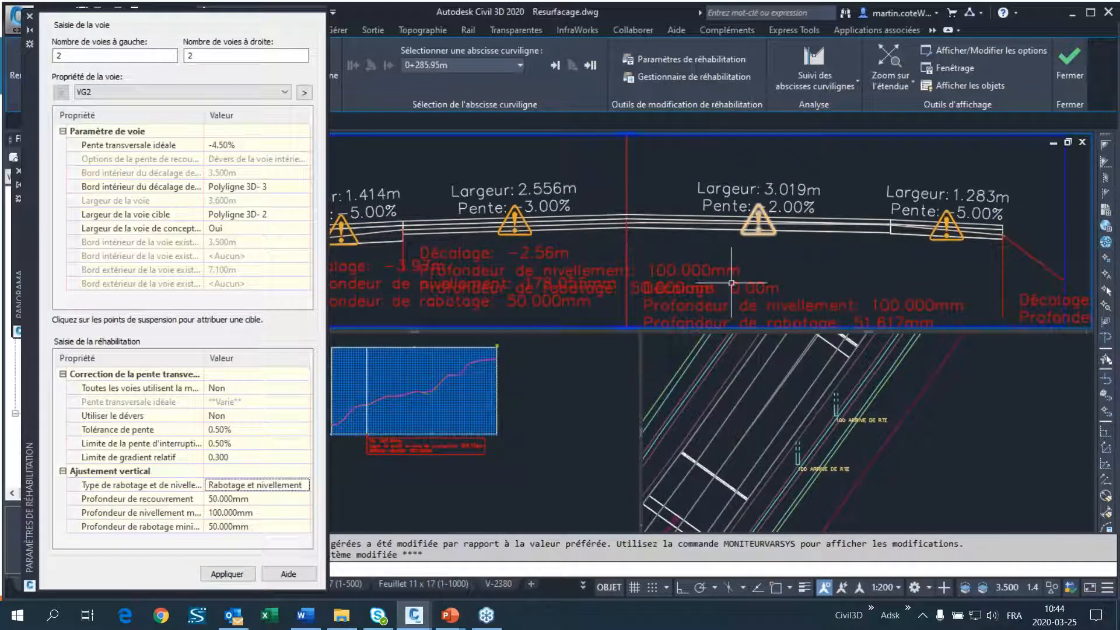
Display the corridor cross section at station 0+305.04m.
scroll(801, 282, "down", 2)
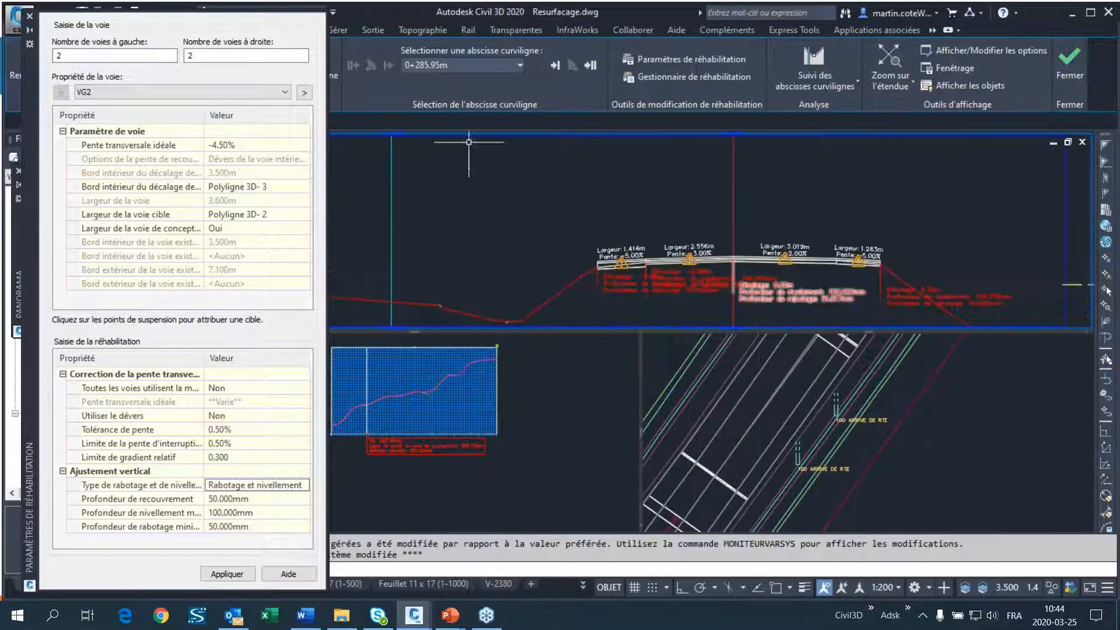
left_click(470, 63)
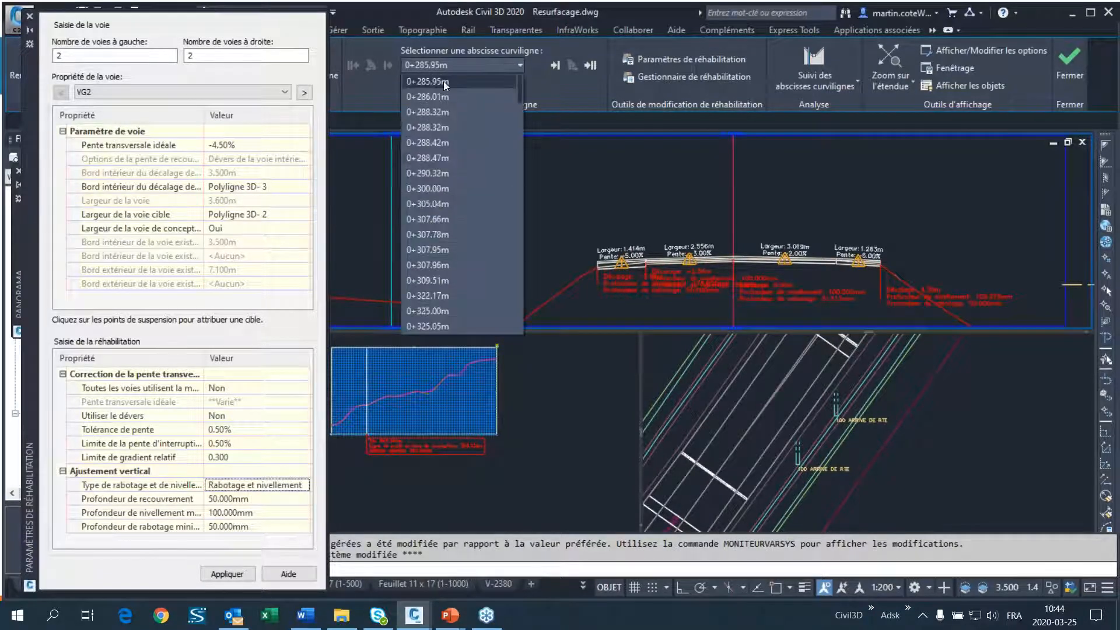
left_click(442, 204)
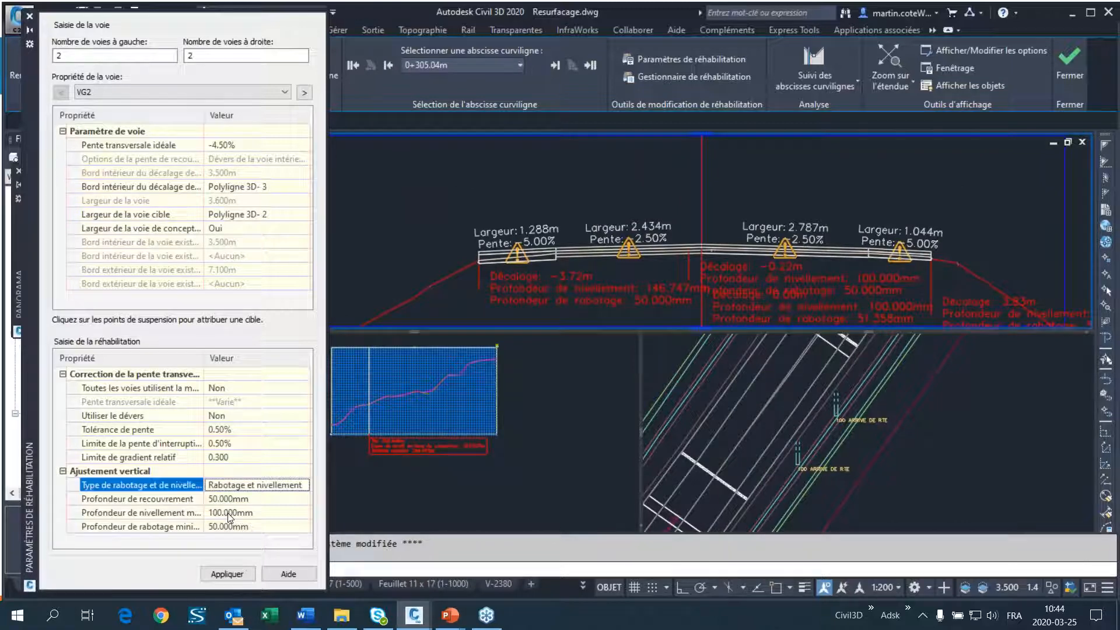
Set the levelling depth limit (Profondeur de nivellement) in the vertical adjustment settings to 50 mm.
left_click(253, 512)
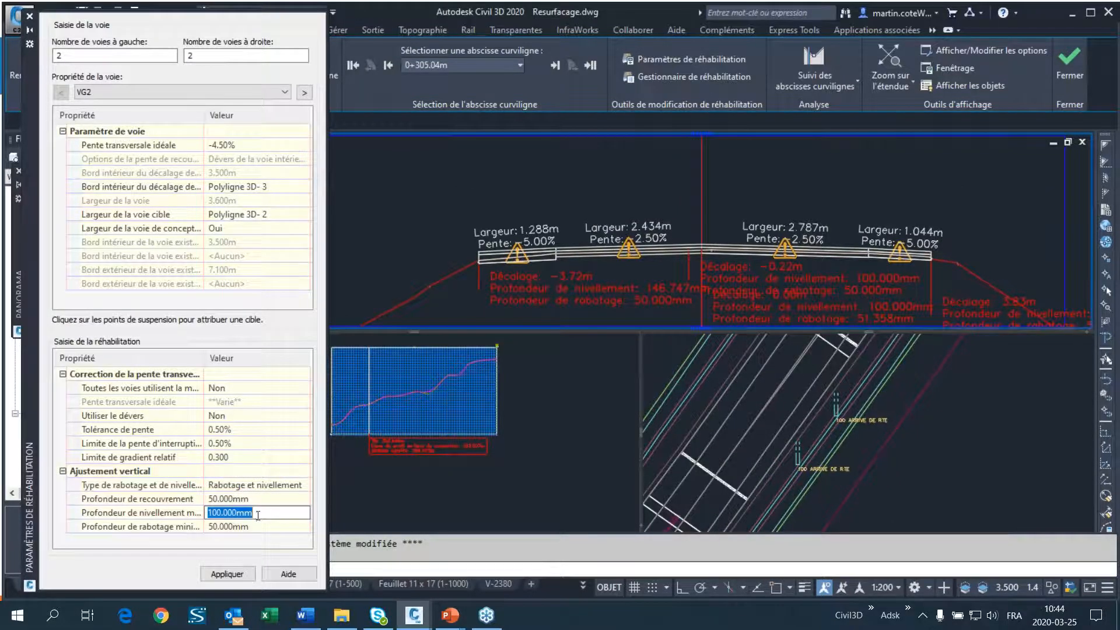
type("50")
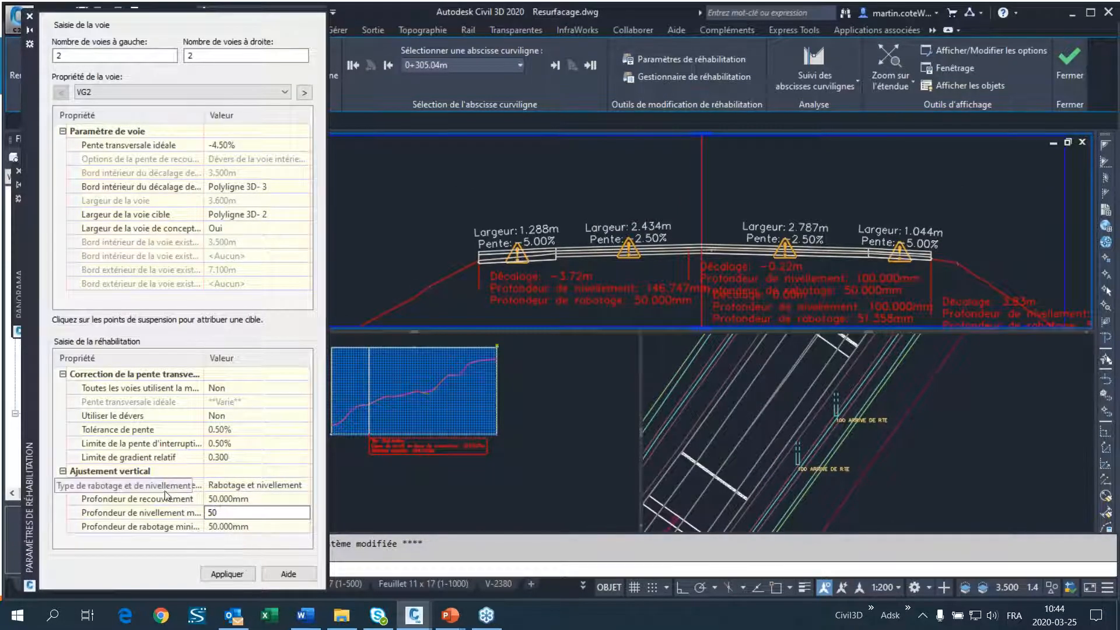
key("Return")
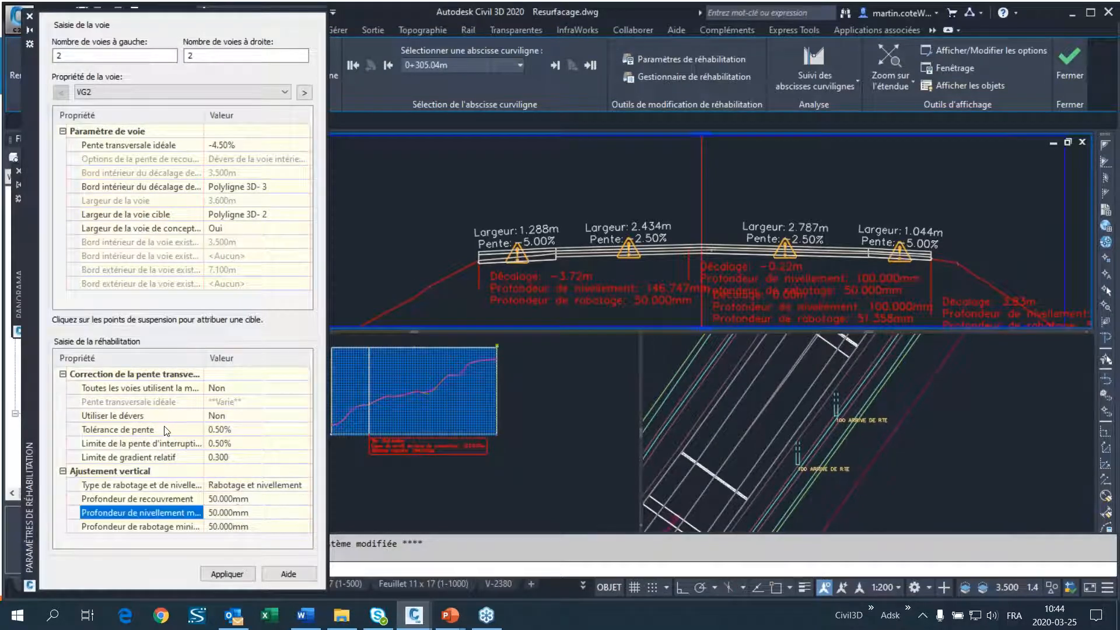
Check the parameters of lanes VD2 and VD1, and apply the rehabilitation settings to the corridor.
left_click(140, 93)
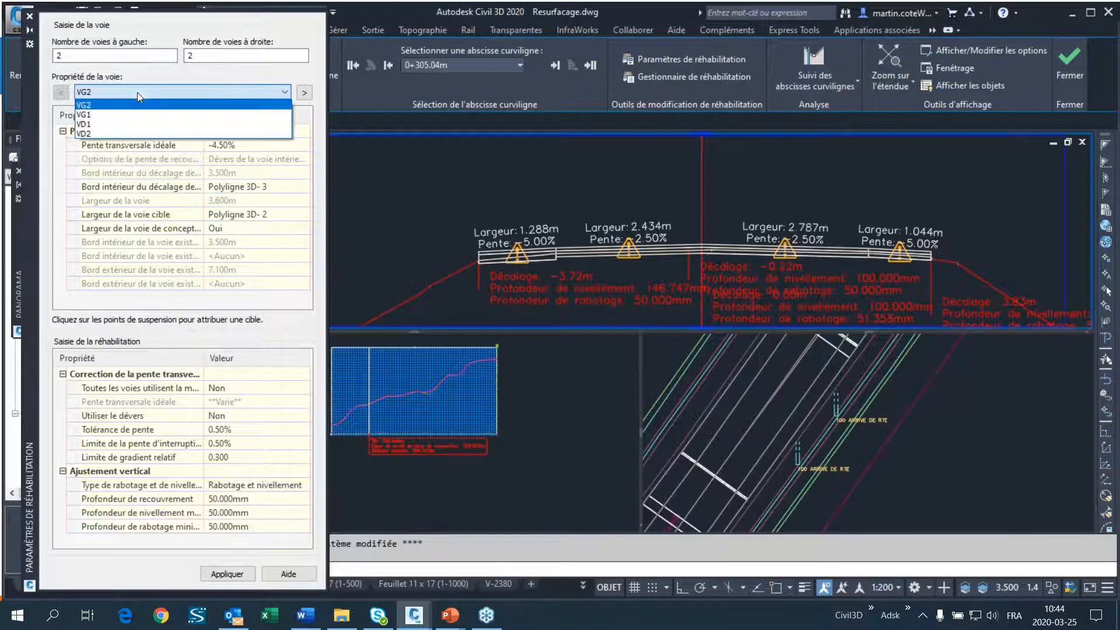
left_click(123, 134)
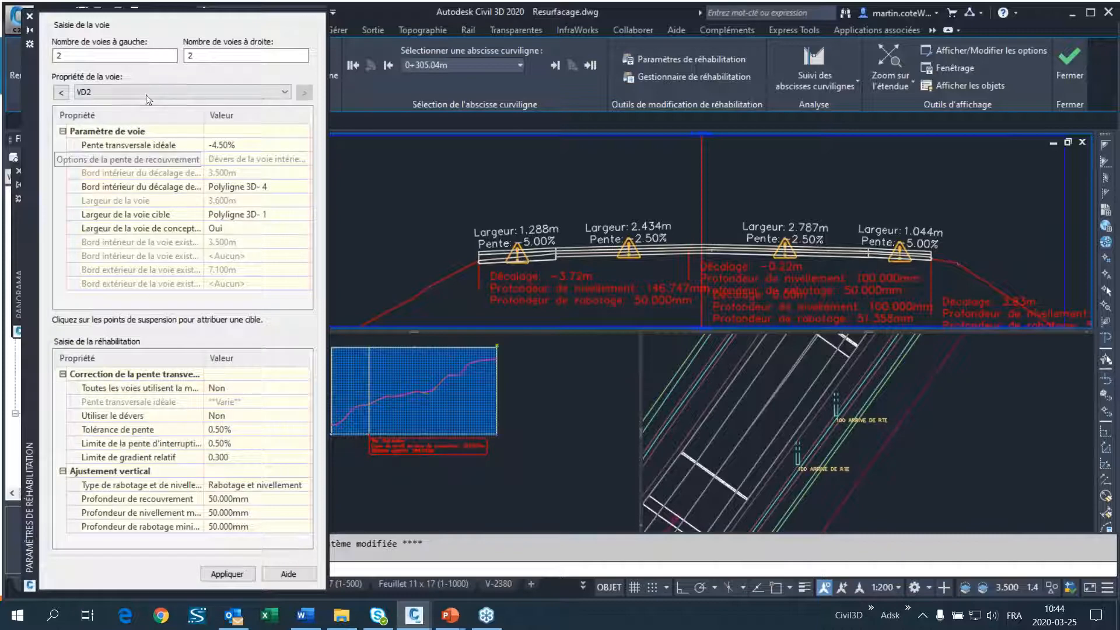
left_click(134, 91)
left_click(117, 113)
left_click(119, 98)
left_click(120, 124)
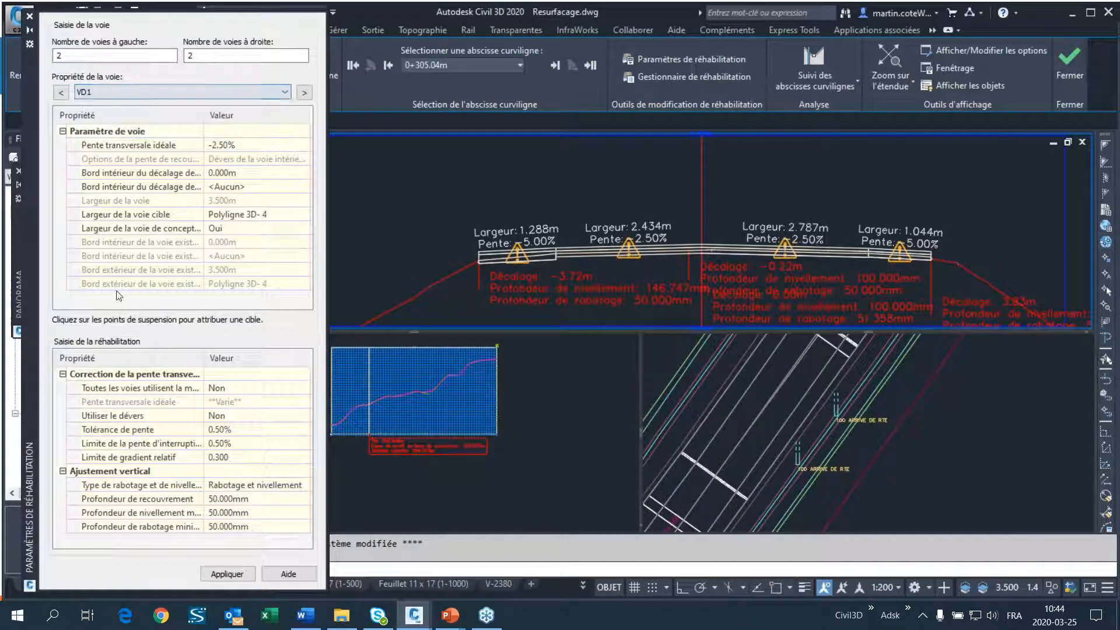
left_click(226, 573)
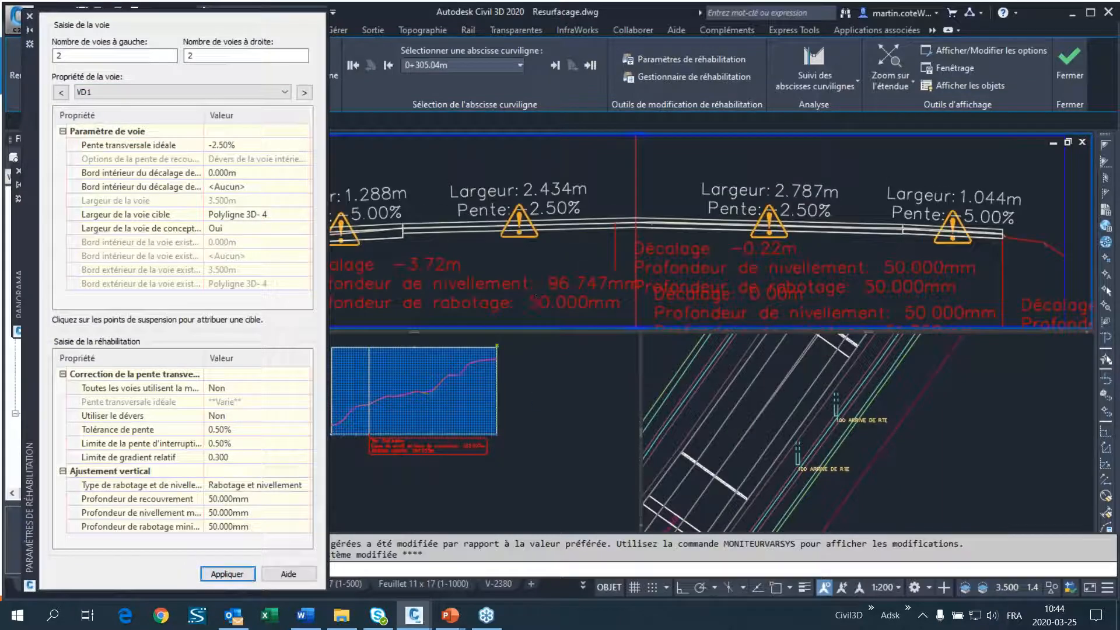
scroll(583, 292, "down", 5)
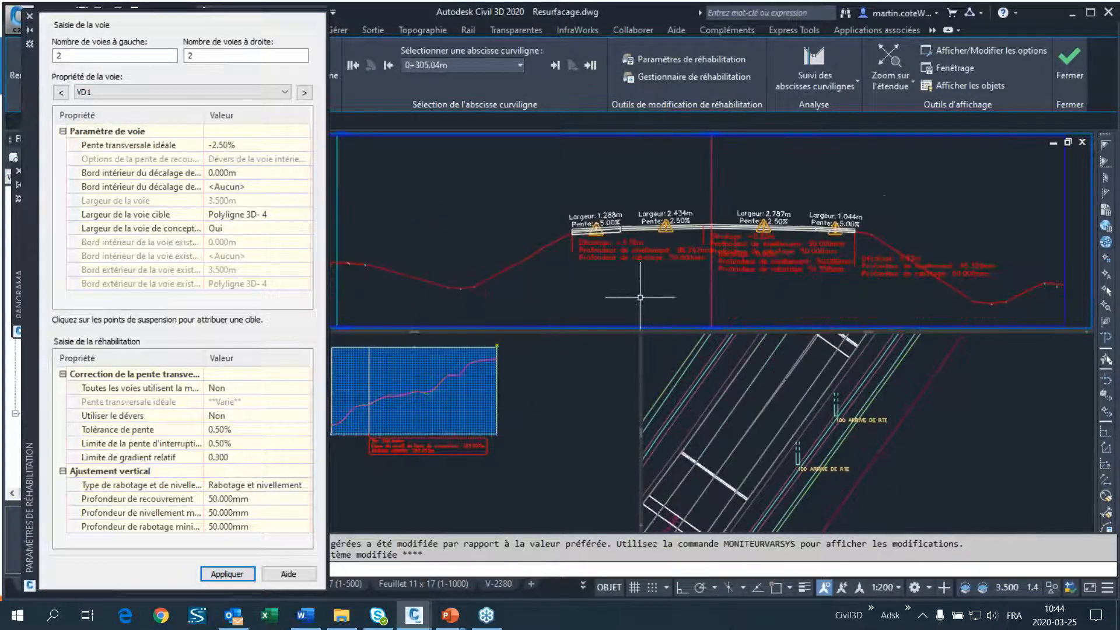
Check lane VG2's parameters, then close the rehabilitation settings and the corridor section editor.
left_click(102, 93)
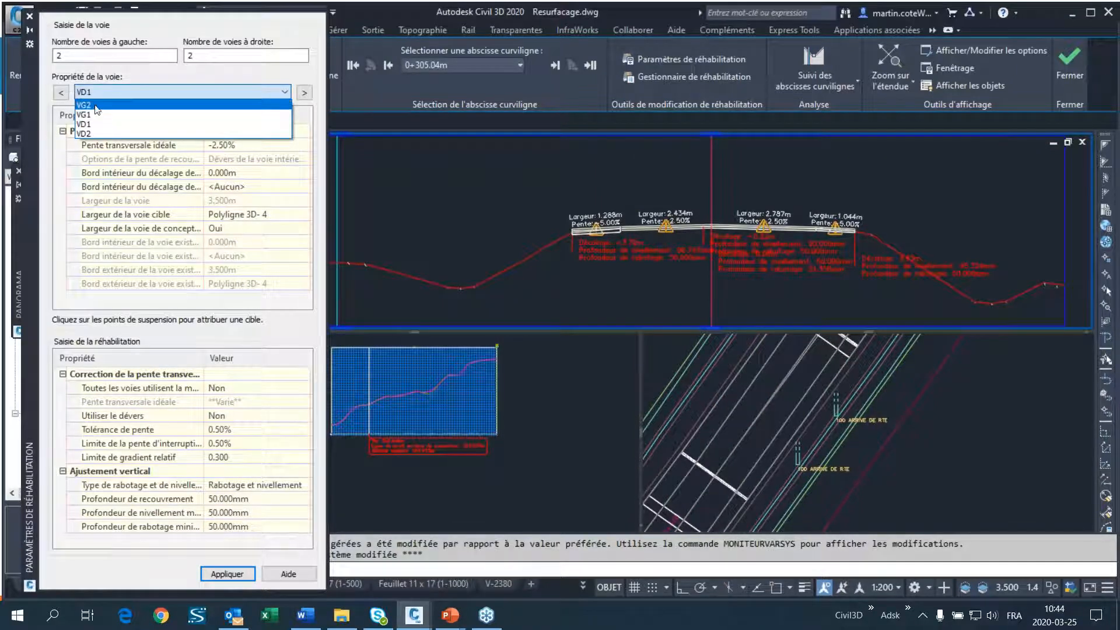
left_click(94, 106)
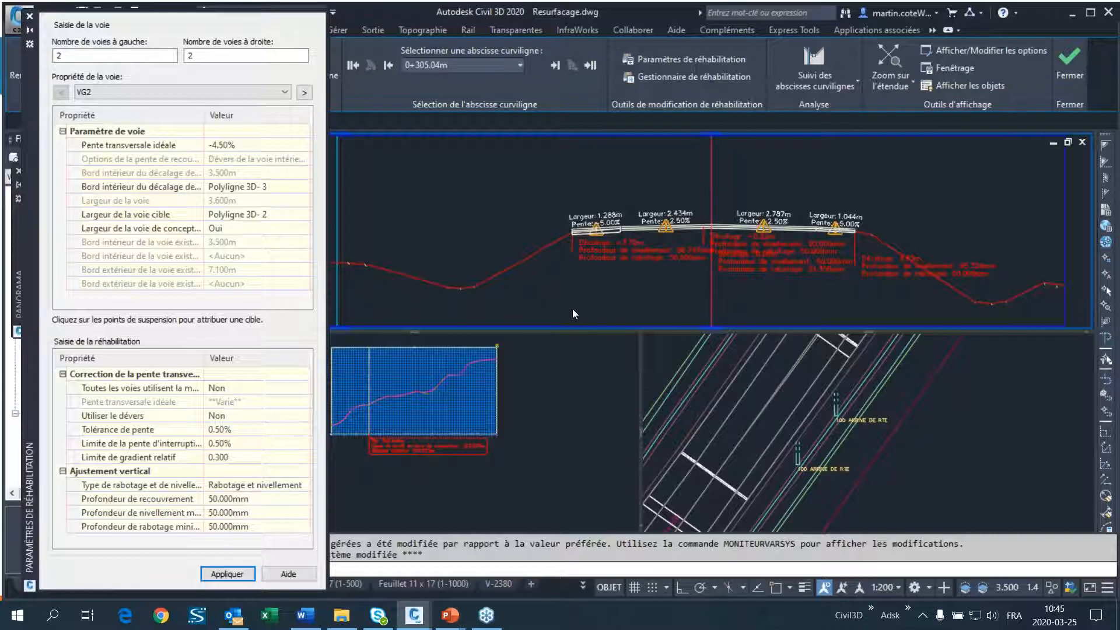
left_click(29, 17)
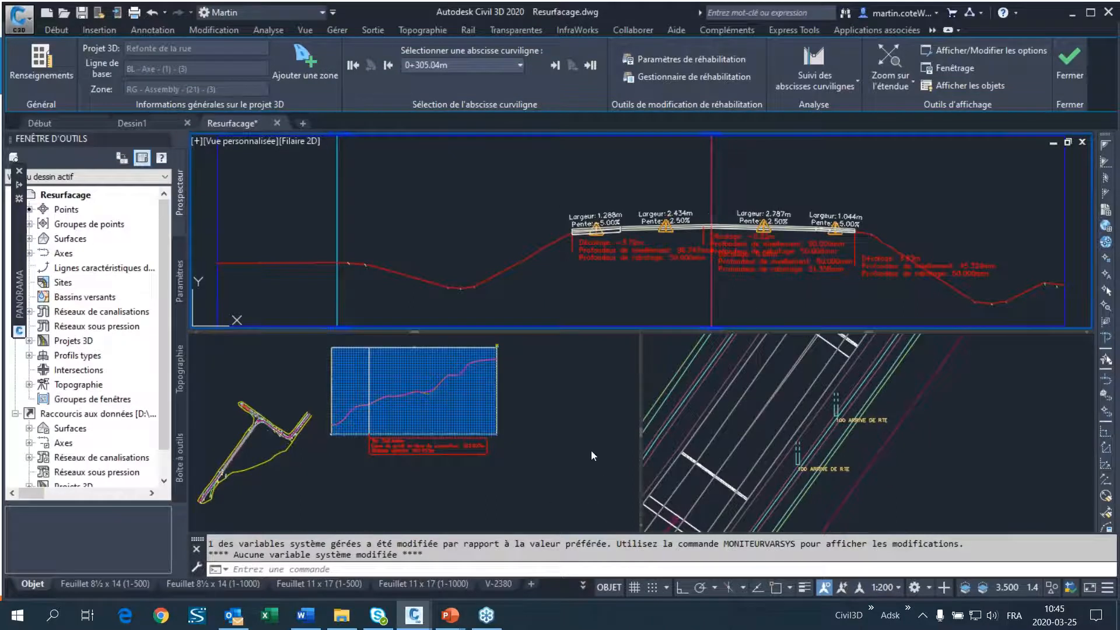
left_click(1071, 59)
Find the rehabilitation assembly near the profile view's upper right corner and examine its lane offsets and slopes.
scroll(513, 350, "down", 10)
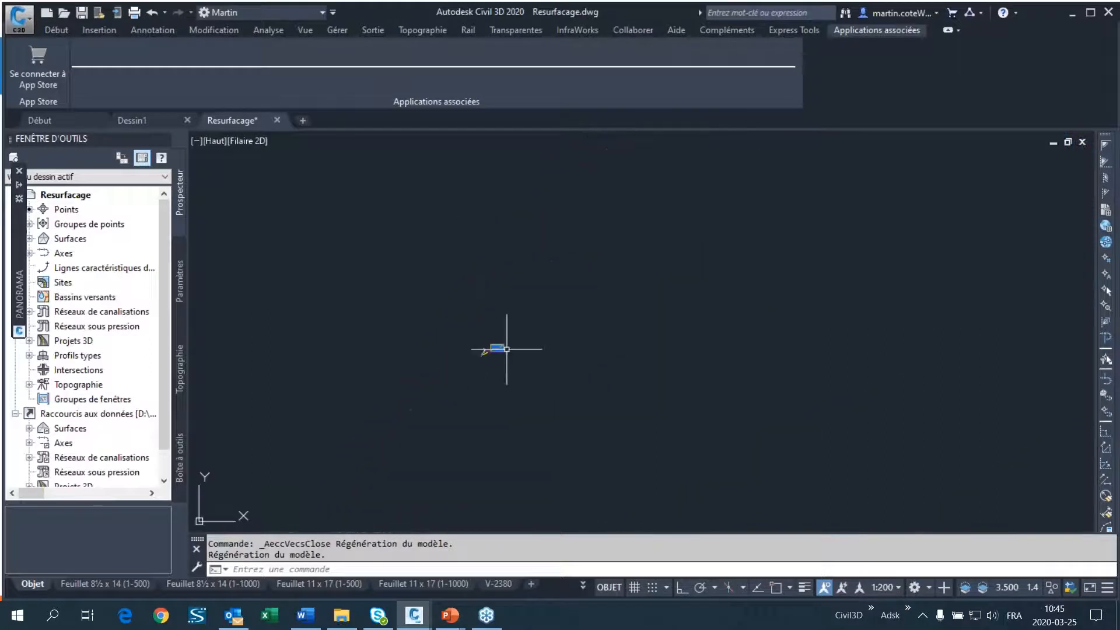
scroll(412, 370, "up", 3)
scroll(655, 304, "up", 5)
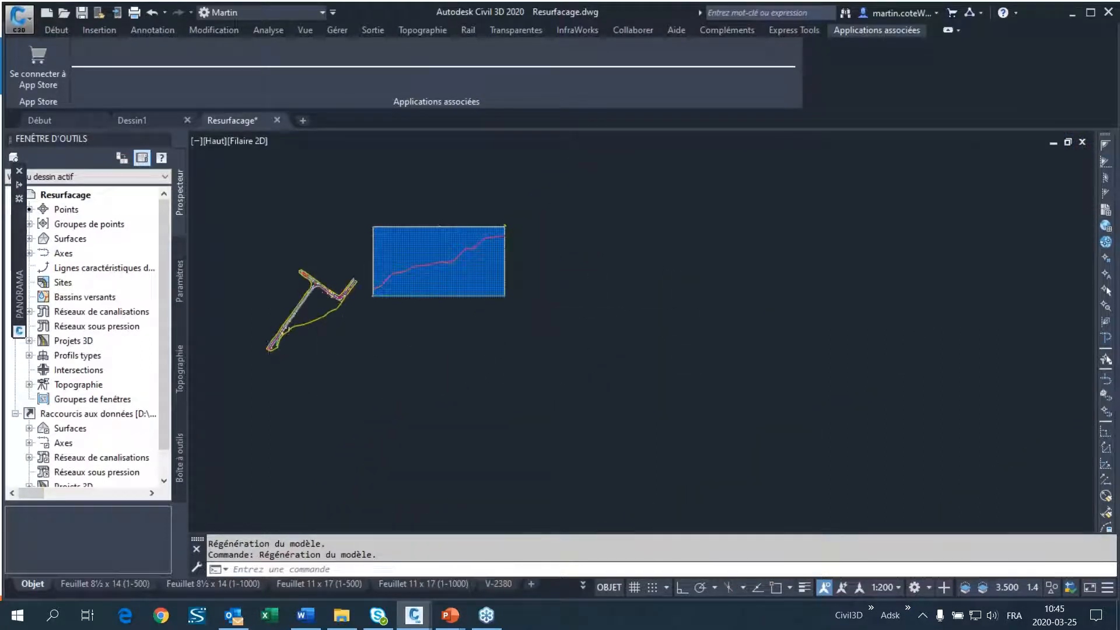
scroll(273, 357, "up", 4)
middle_click(455, 268)
middle_click(454, 267)
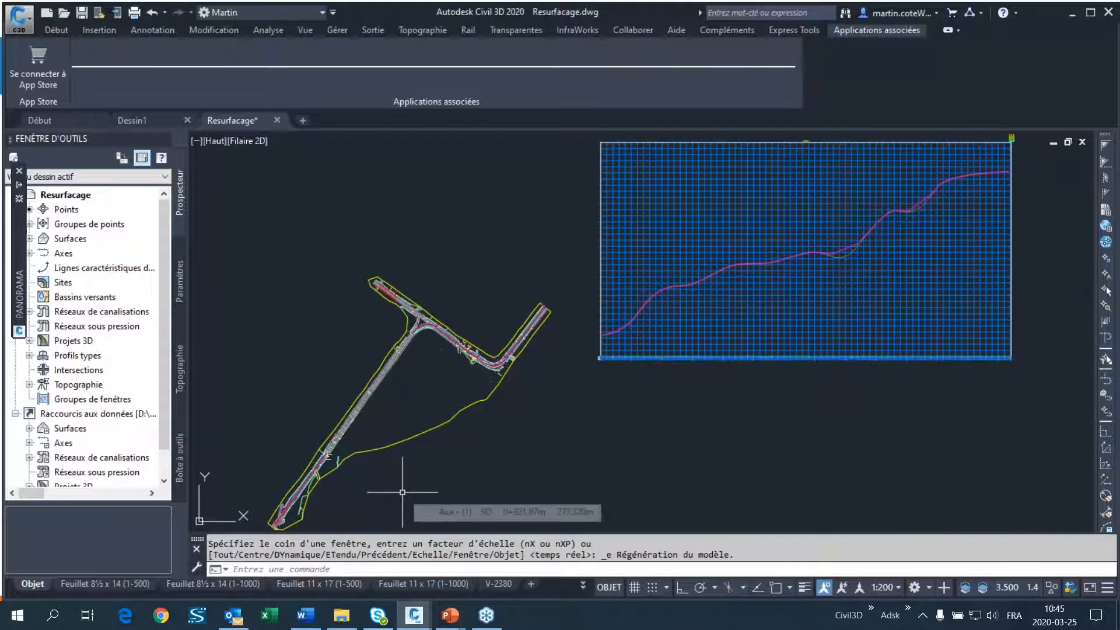
scroll(933, 248, "down", 2)
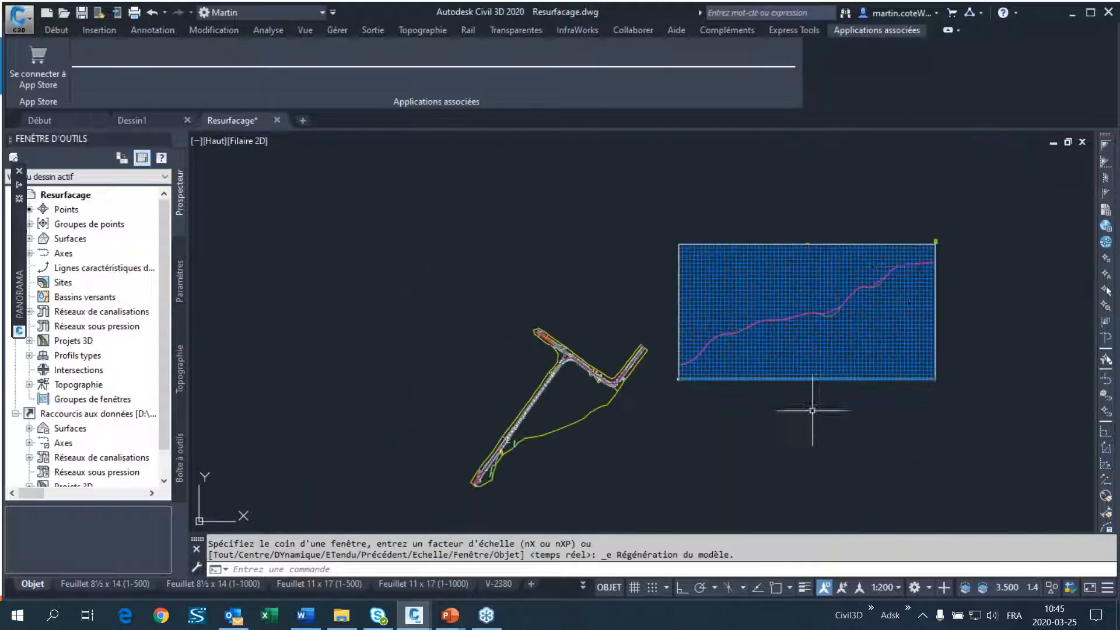
scroll(933, 247, "up", 5)
scroll(856, 251, "down", 2)
scroll(645, 367, "up", 2)
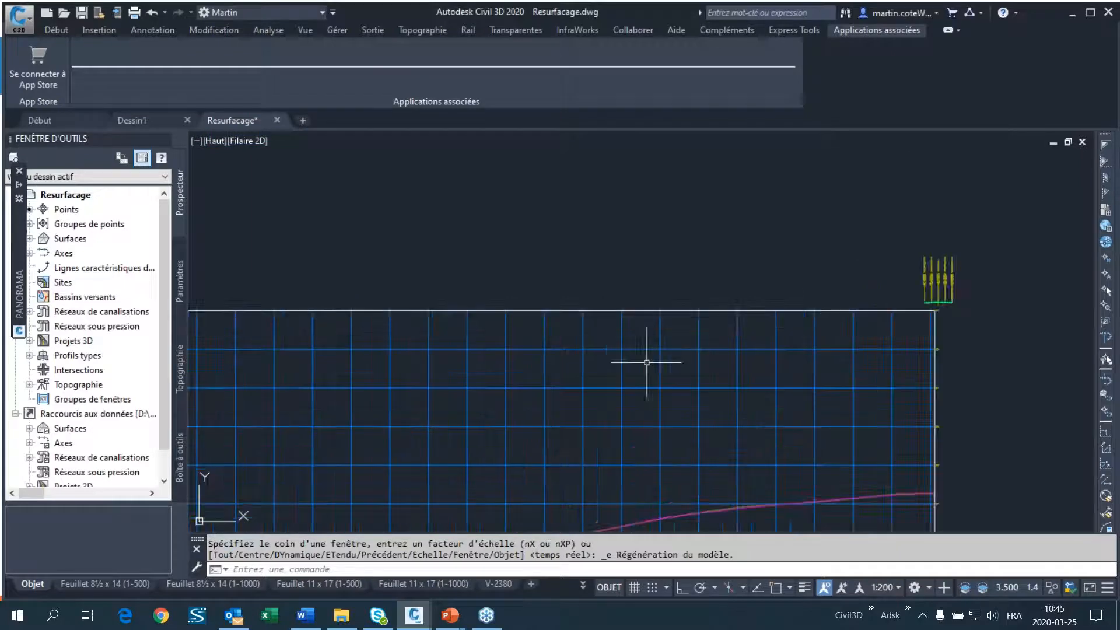
scroll(892, 315, "up", 2)
scroll(894, 392, "down", 2)
scroll(859, 375, "up", 2)
scroll(816, 455, "down", 2)
scroll(856, 356, "up", 2)
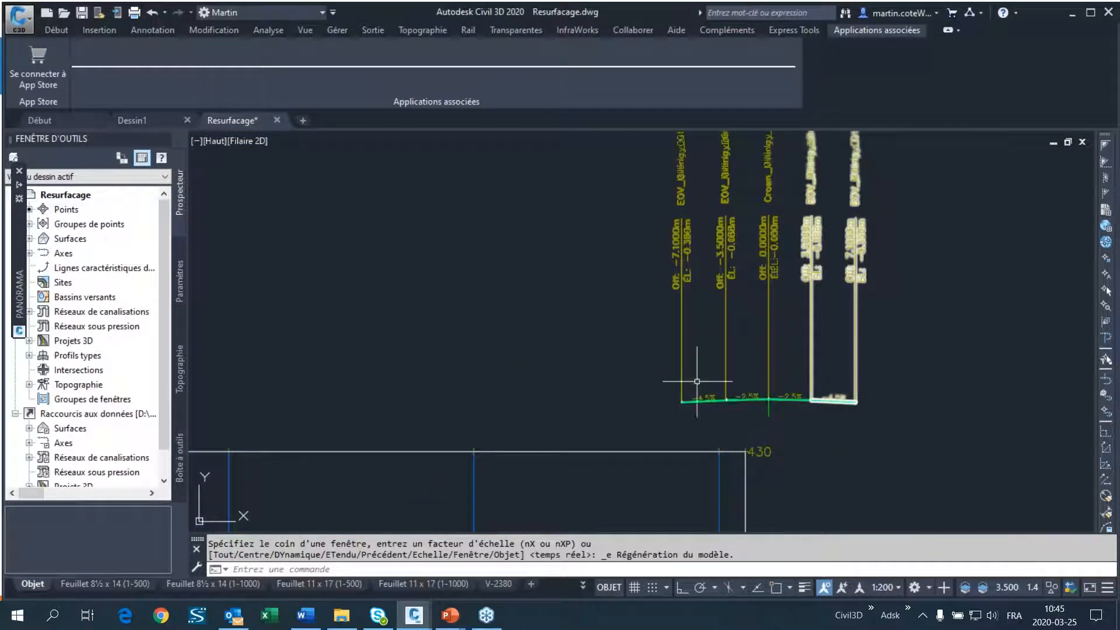
Locate Assembly - (21) among the drawing's assemblies and zoom to it in the model.
left_click(29, 355)
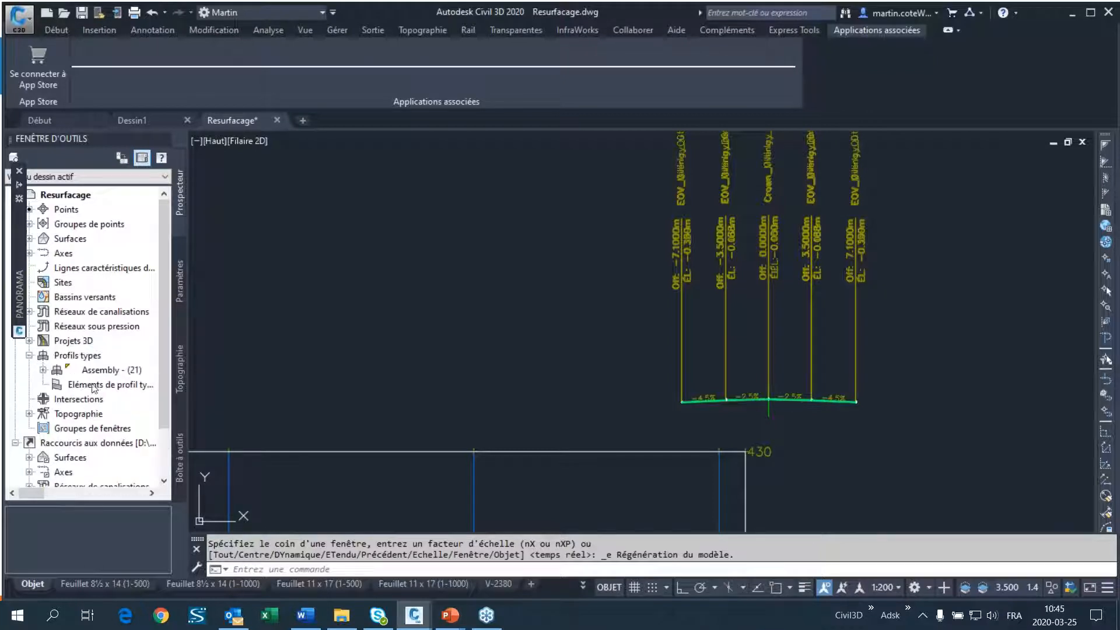
left_click(43, 370)
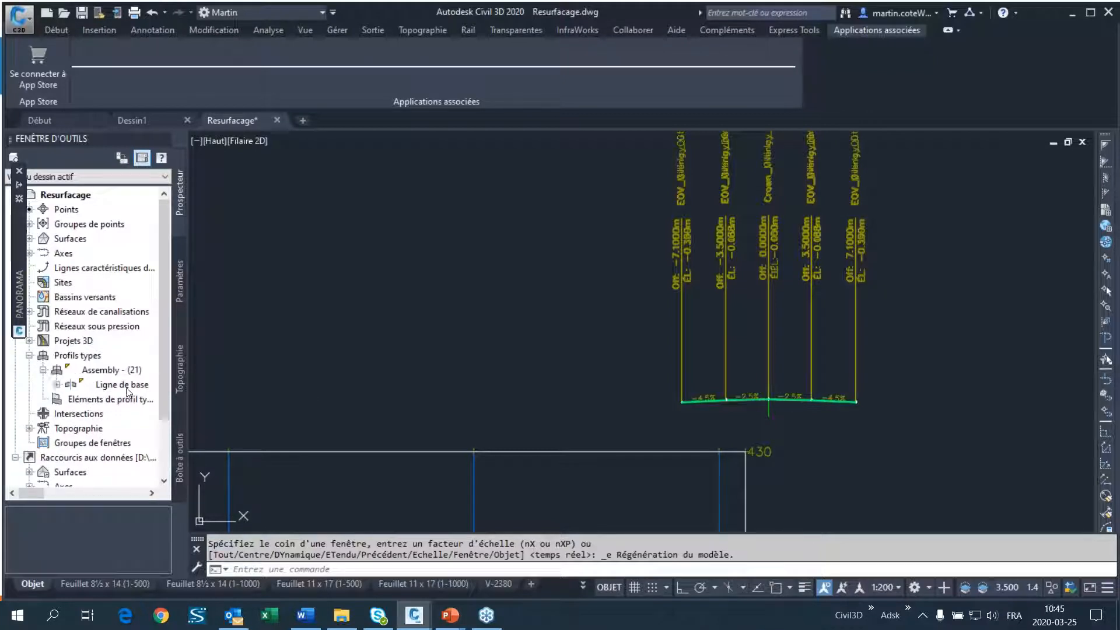
left_click(105, 370)
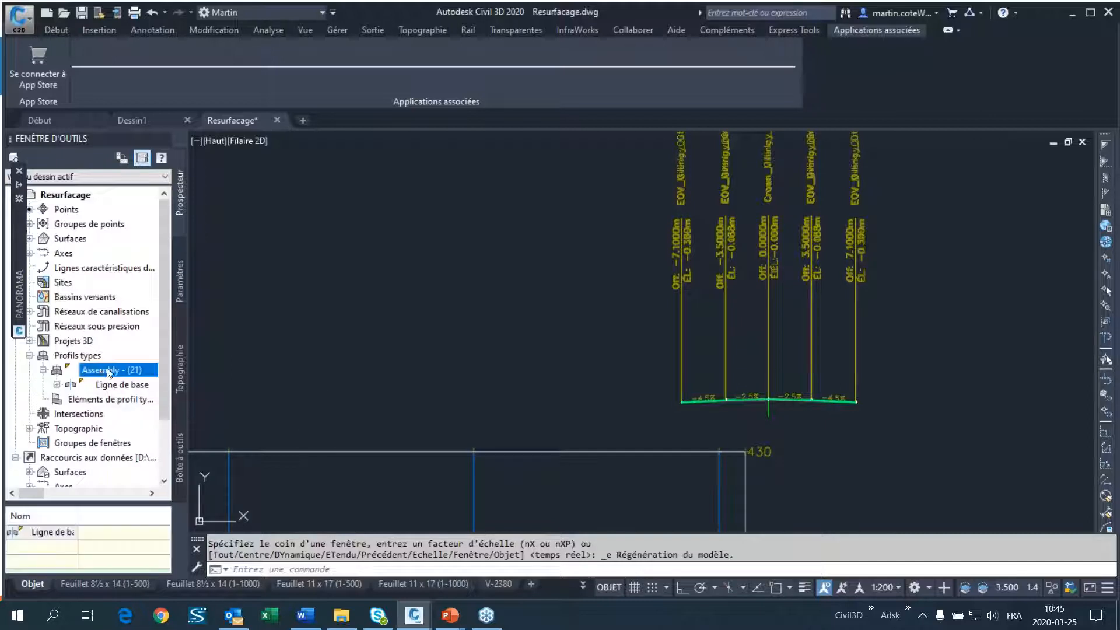
right_click(115, 373)
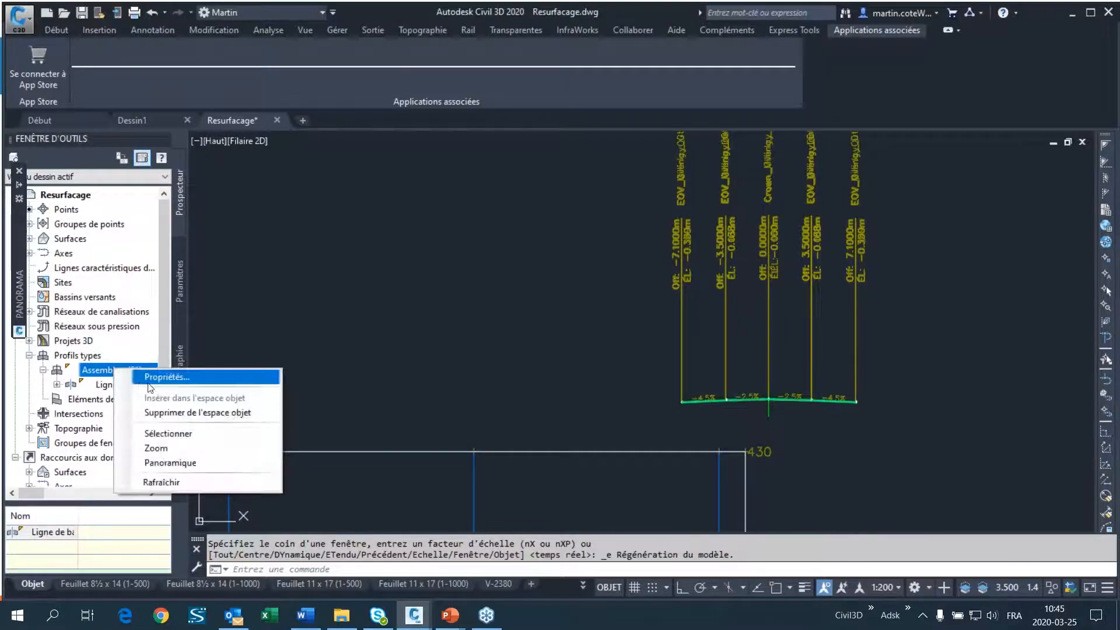
left_click(158, 446)
scroll(678, 317, "down", 4)
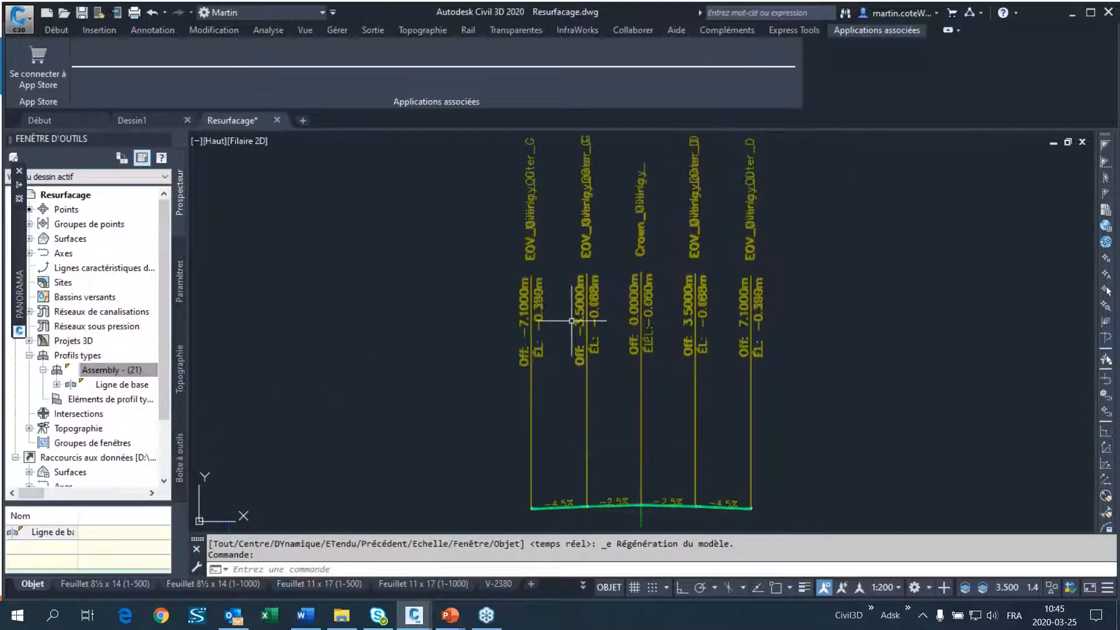
scroll(619, 392, "up", 4)
Move the assembly by its baseline point to the empty area between the corridor plan and the profile view.
left_click(639, 342)
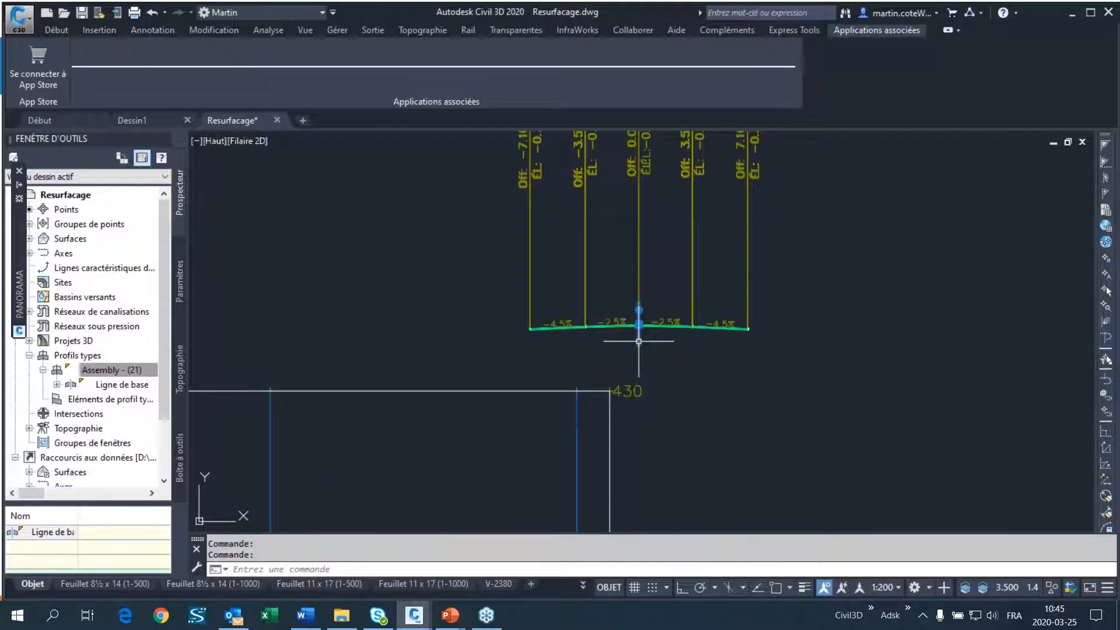
left_click(61, 30)
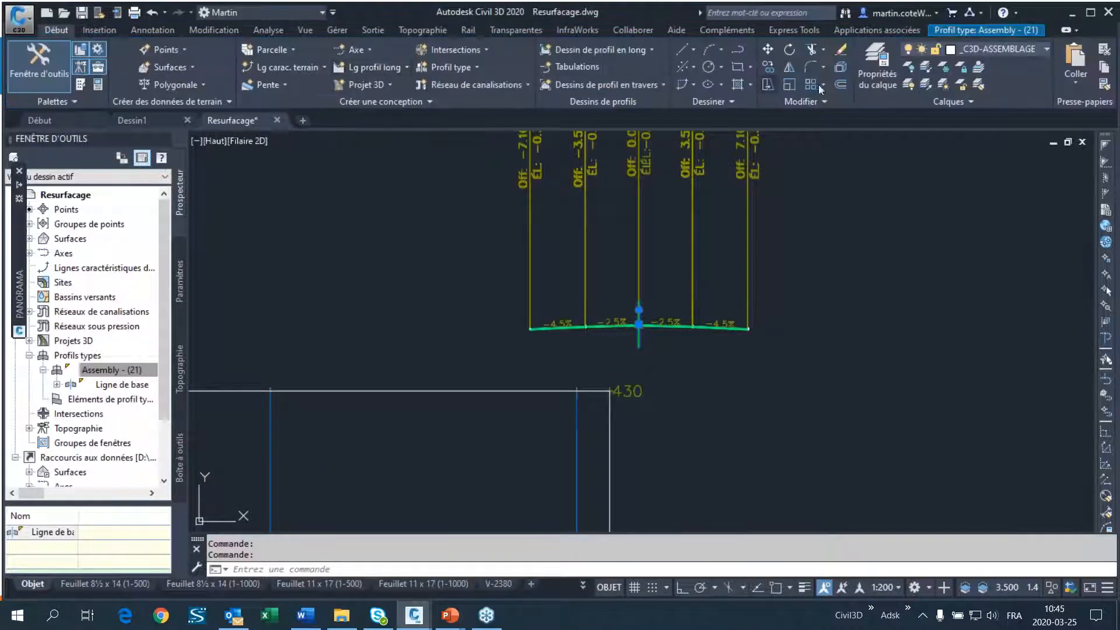
left_click(770, 50)
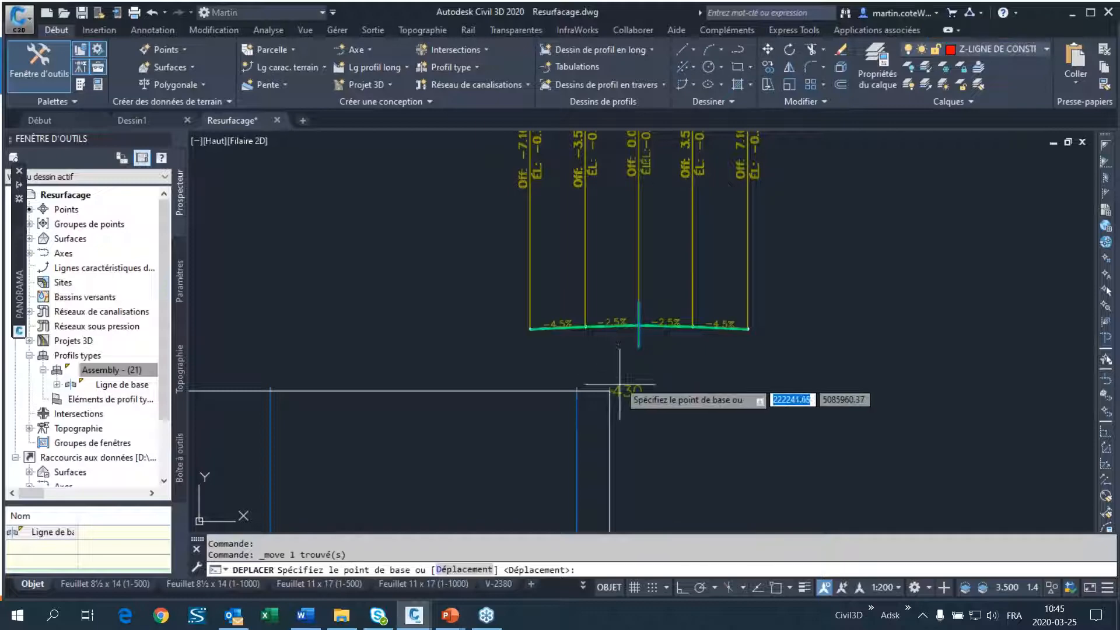
left_click(639, 324)
scroll(754, 310, "down", 5)
scroll(754, 310, "down", 5)
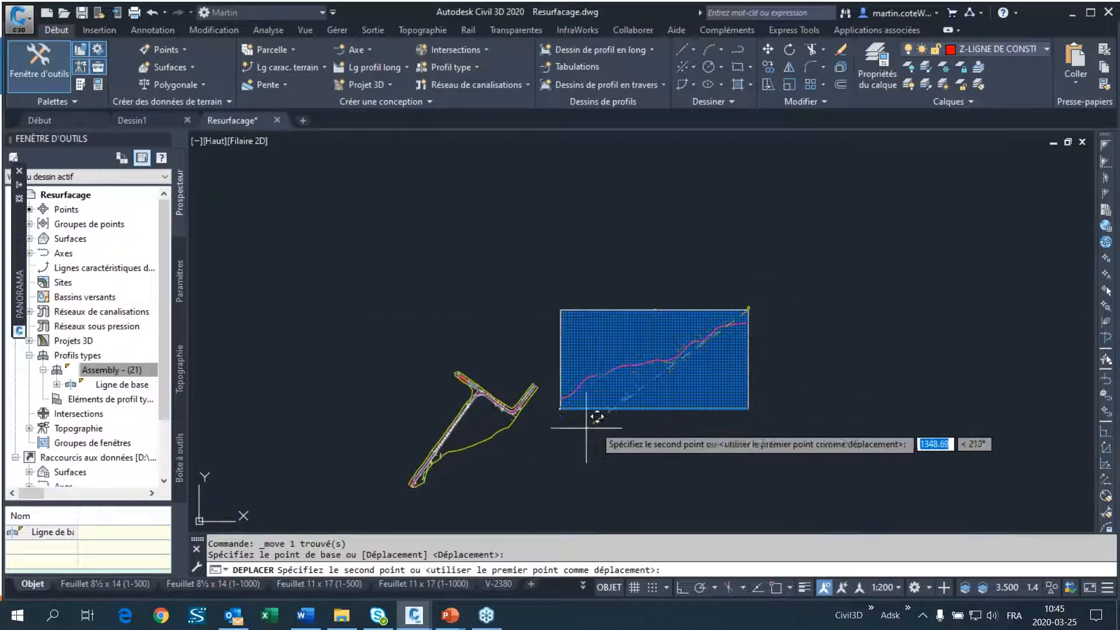
left_click(533, 424)
Attach a BordureCaniveauUrbainStandard curb with 0.000 m sub-base extension and 0.001 mm Cote B to the top point of the assembly's right pavement edge.
scroll(475, 421, "up", 5)
scroll(750, 388, "up", 6)
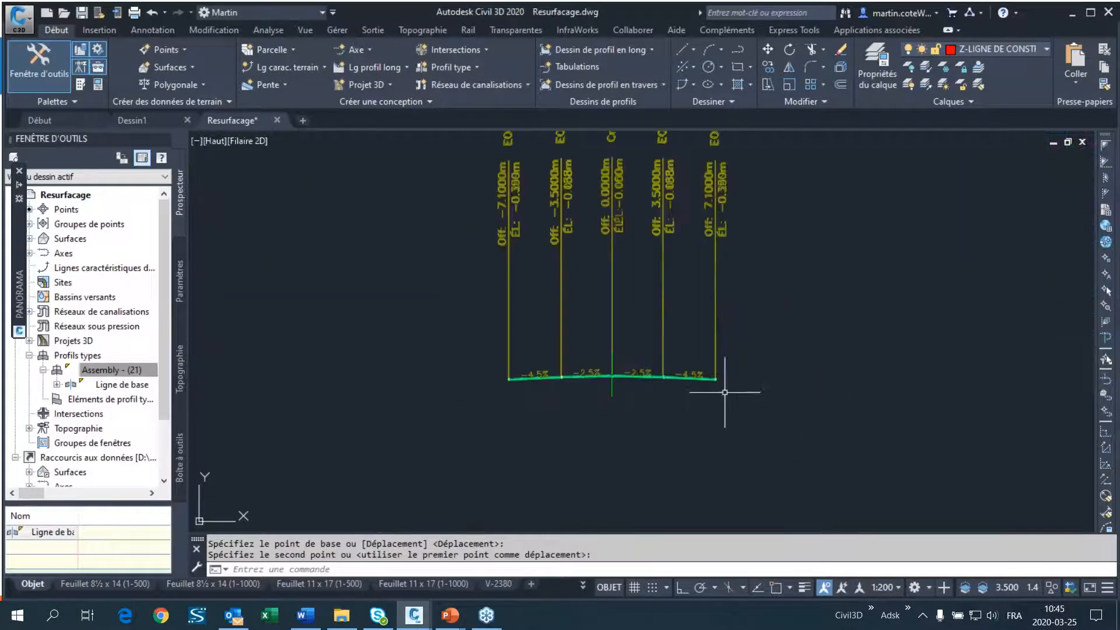
scroll(564, 430, "up", 2)
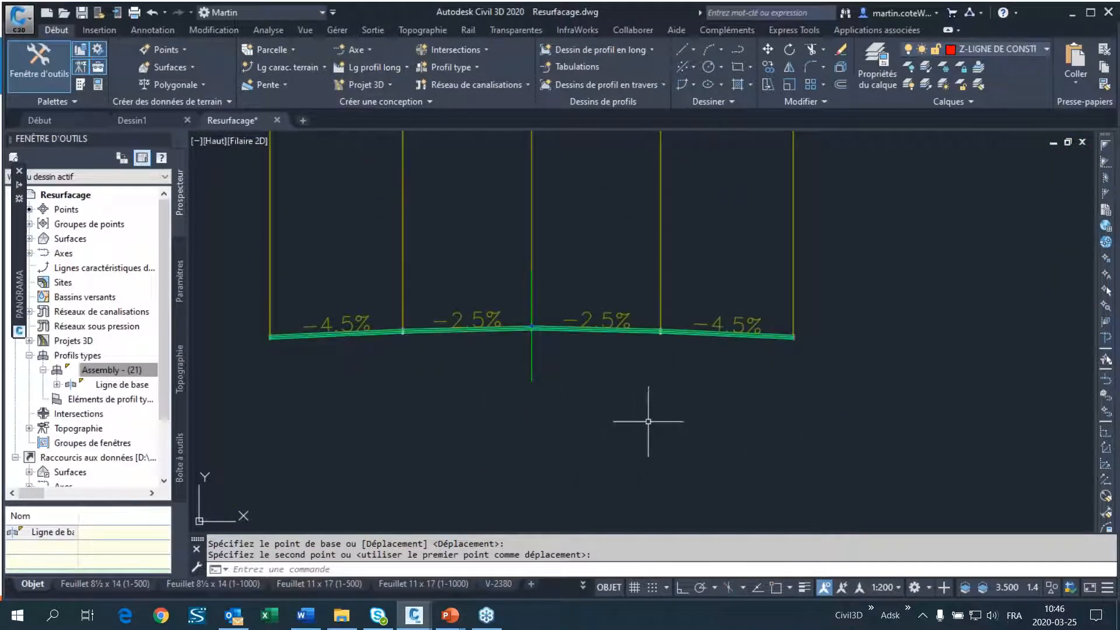
scroll(812, 379, "up", 6)
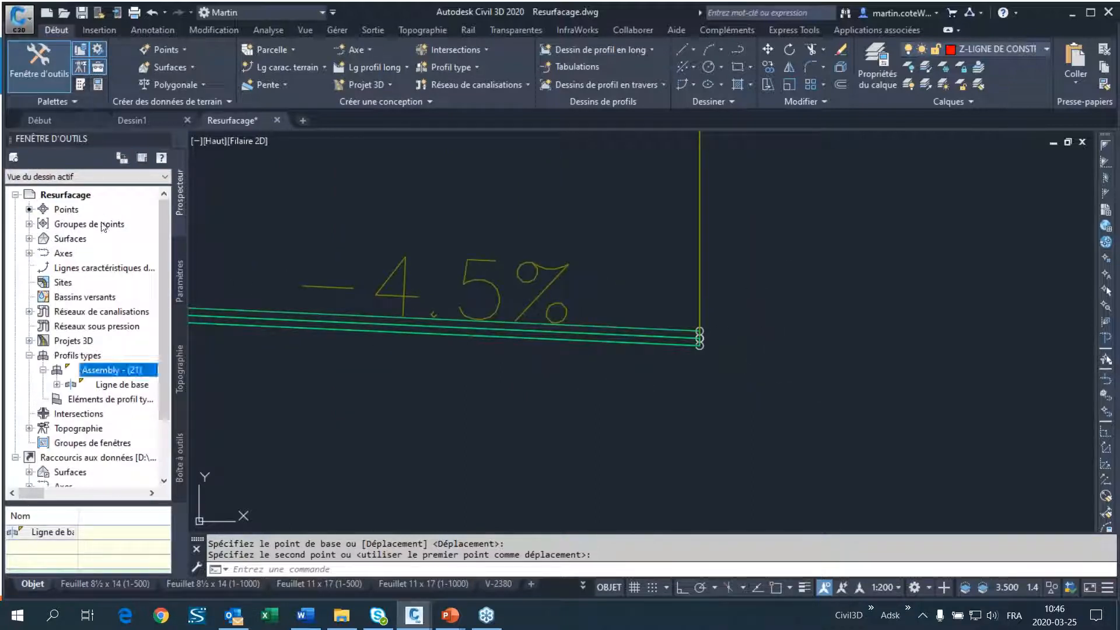
left_click(81, 85)
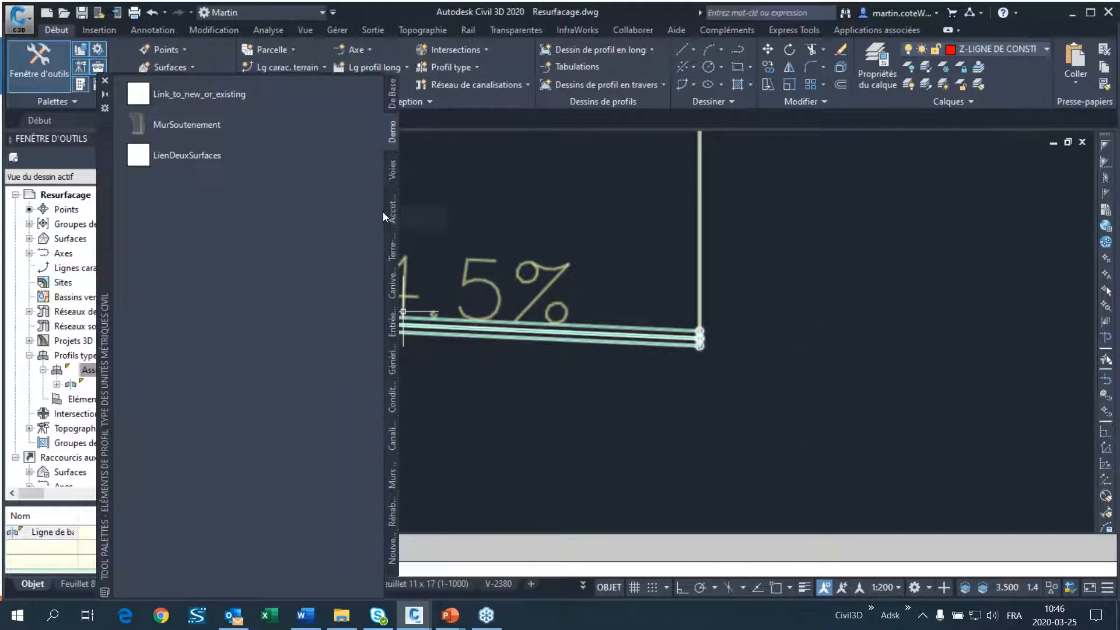
left_click(389, 292)
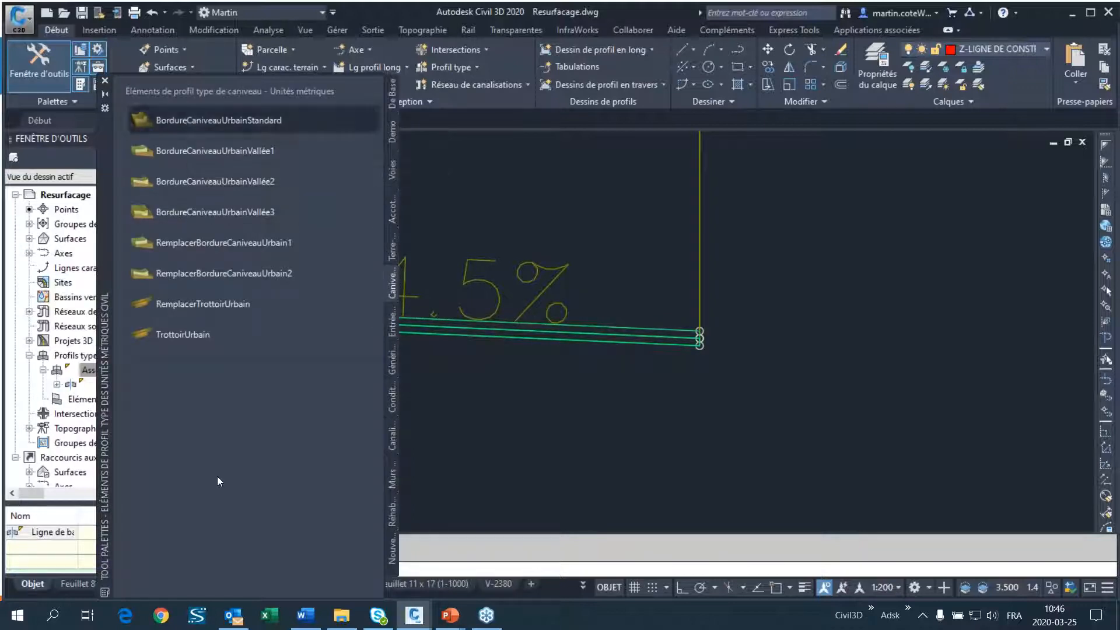
left_click(184, 122)
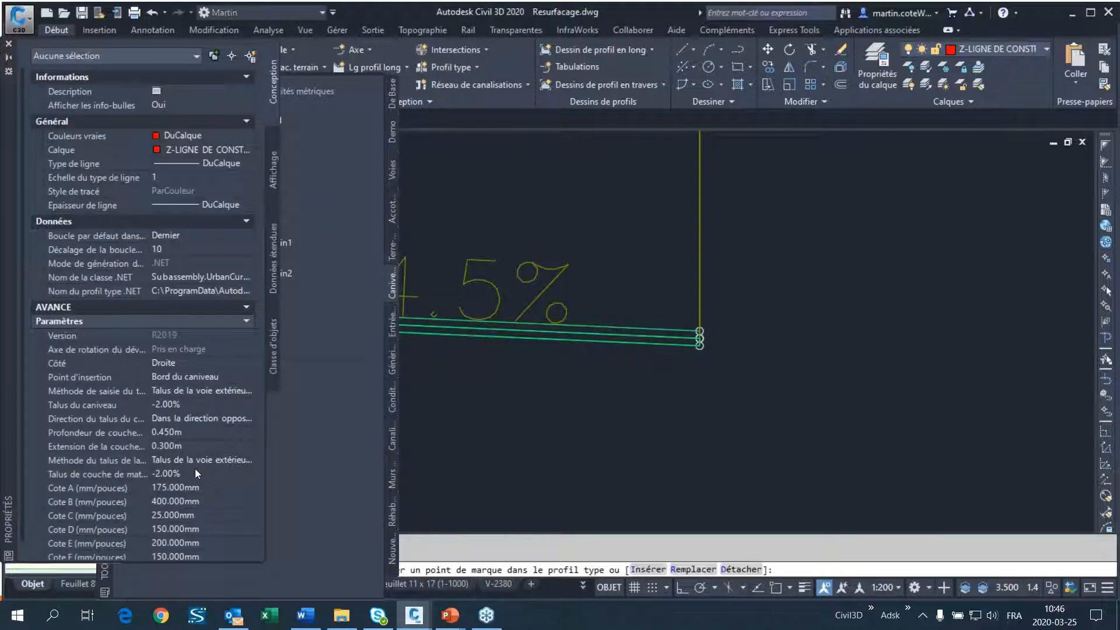
left_click(195, 446)
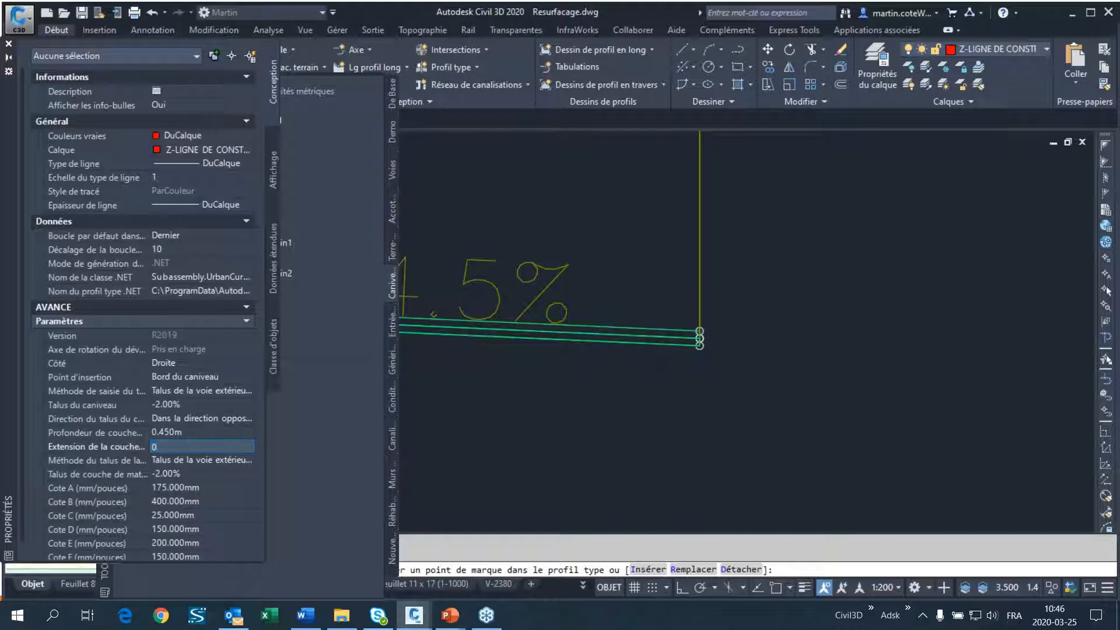
left_click(197, 500)
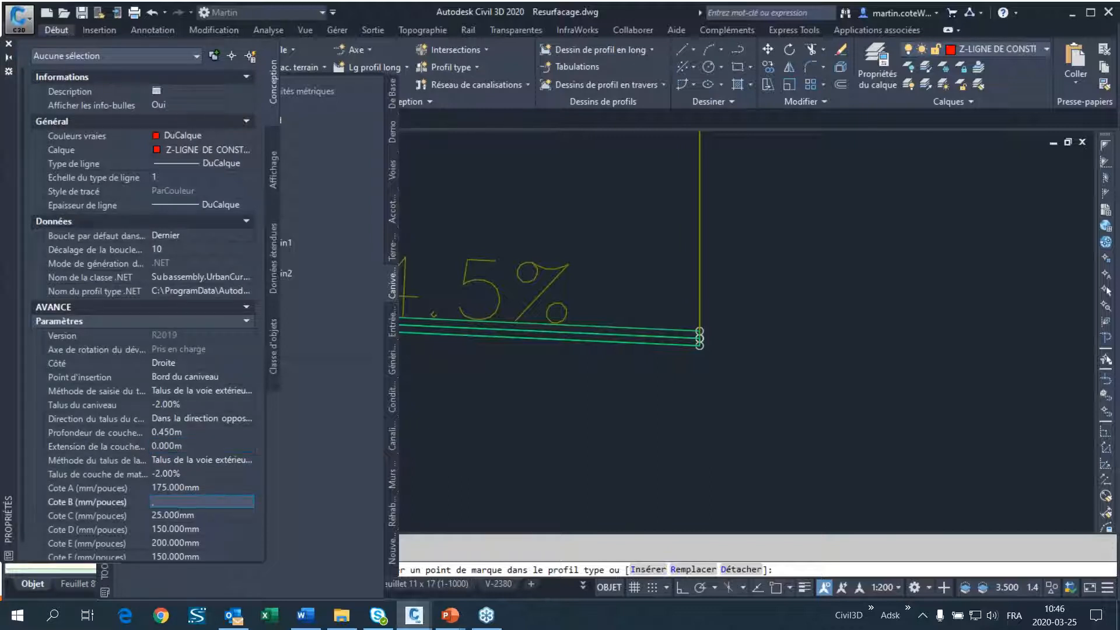
left_click(103, 381)
left_click(699, 331)
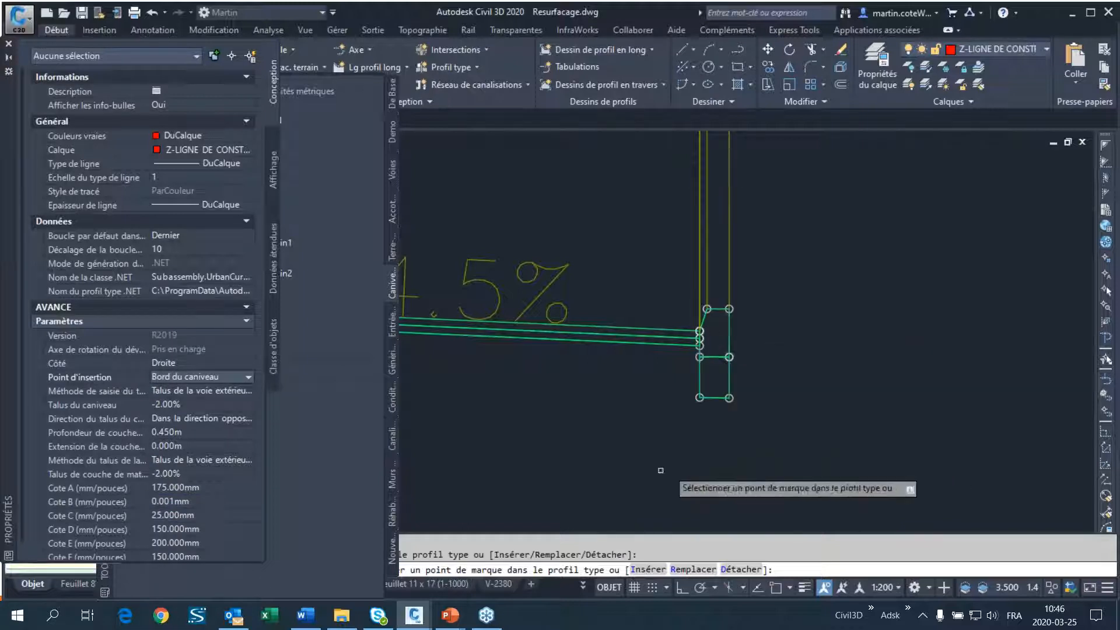
key("Escape")
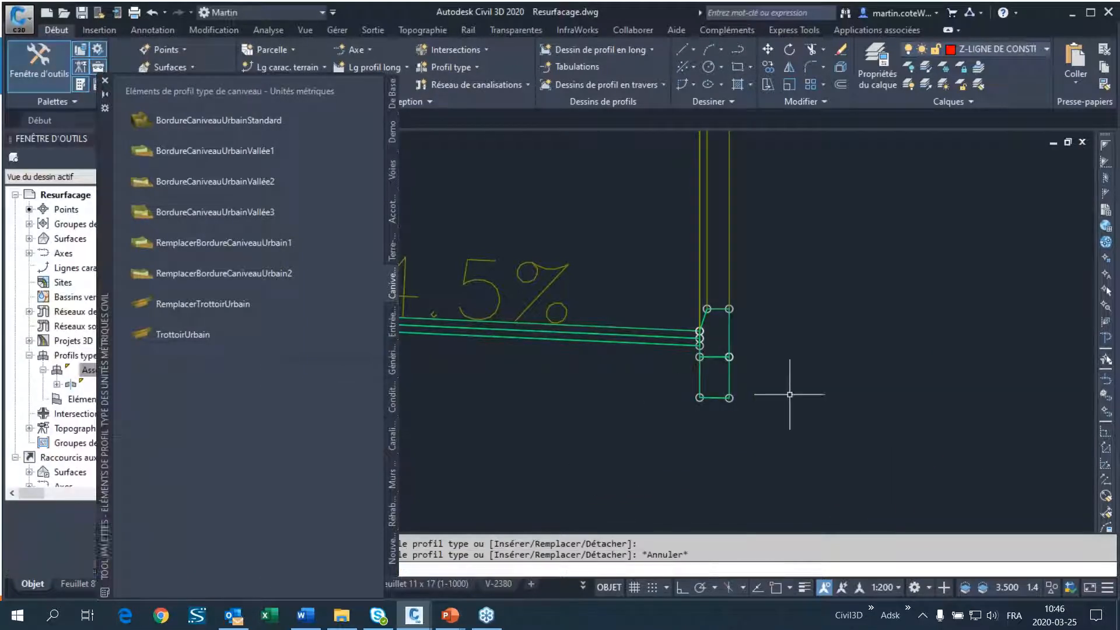
Attach the EntréeenterreGénéral daylight subassembly to the upper outer point of the right-hand curb, then close the subassembly palette.
scroll(770, 356, "up", 5)
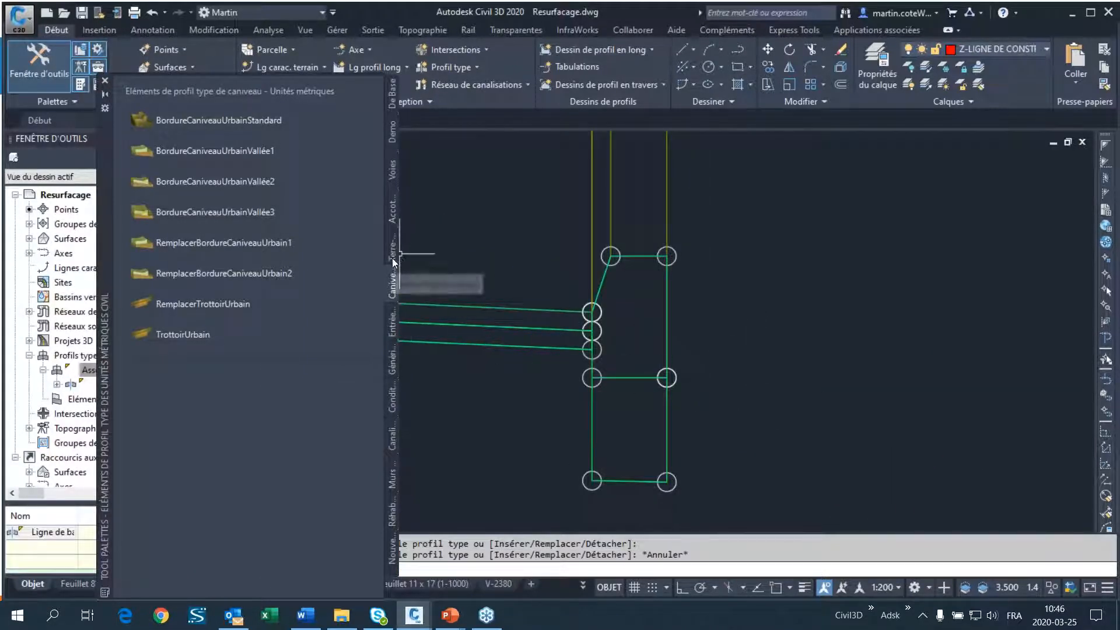
left_click(390, 325)
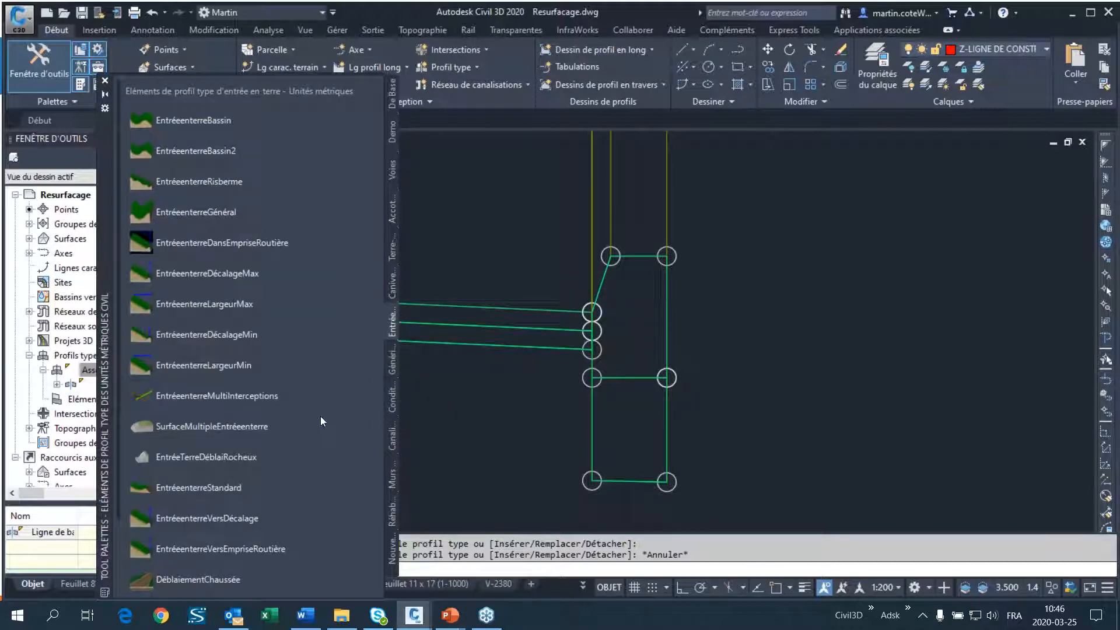
left_click(198, 211)
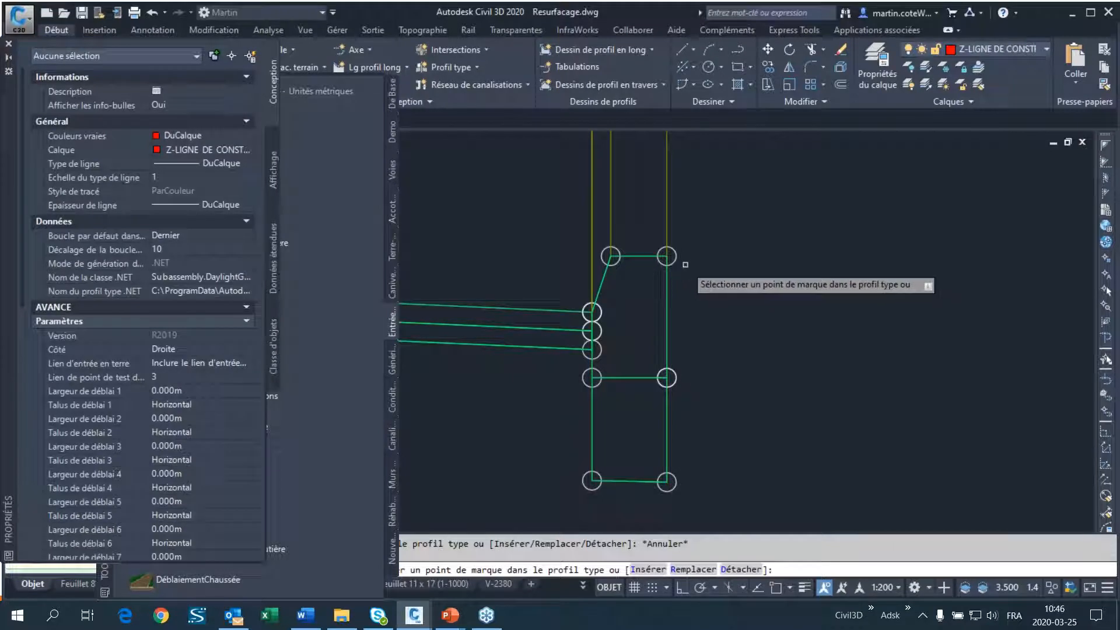
left_click(667, 255)
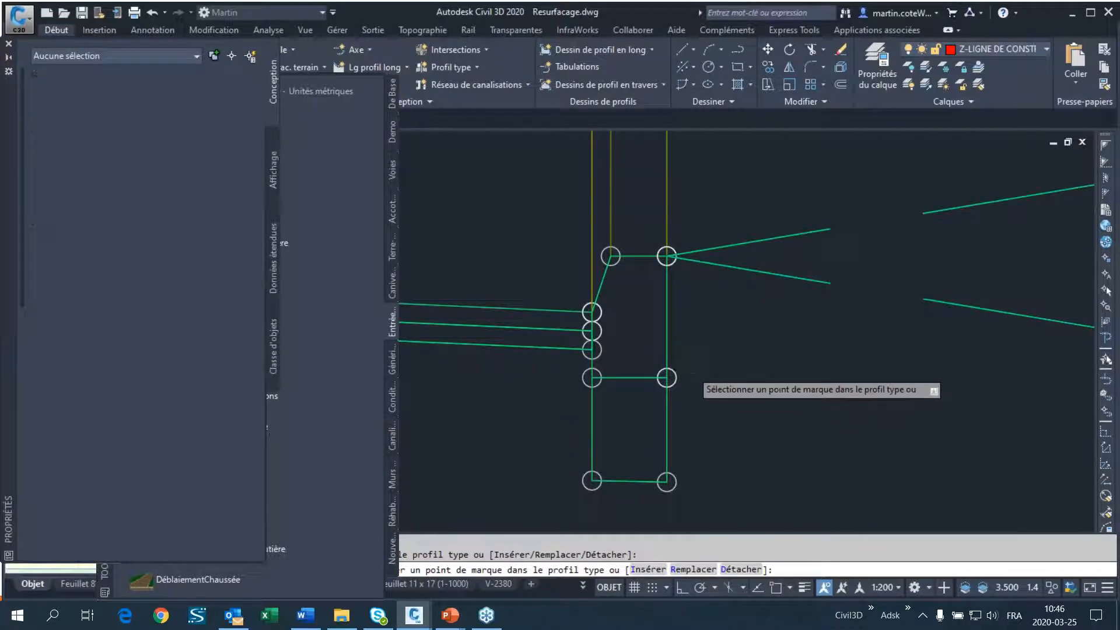
key("Escape")
scroll(765, 426, "down", 4)
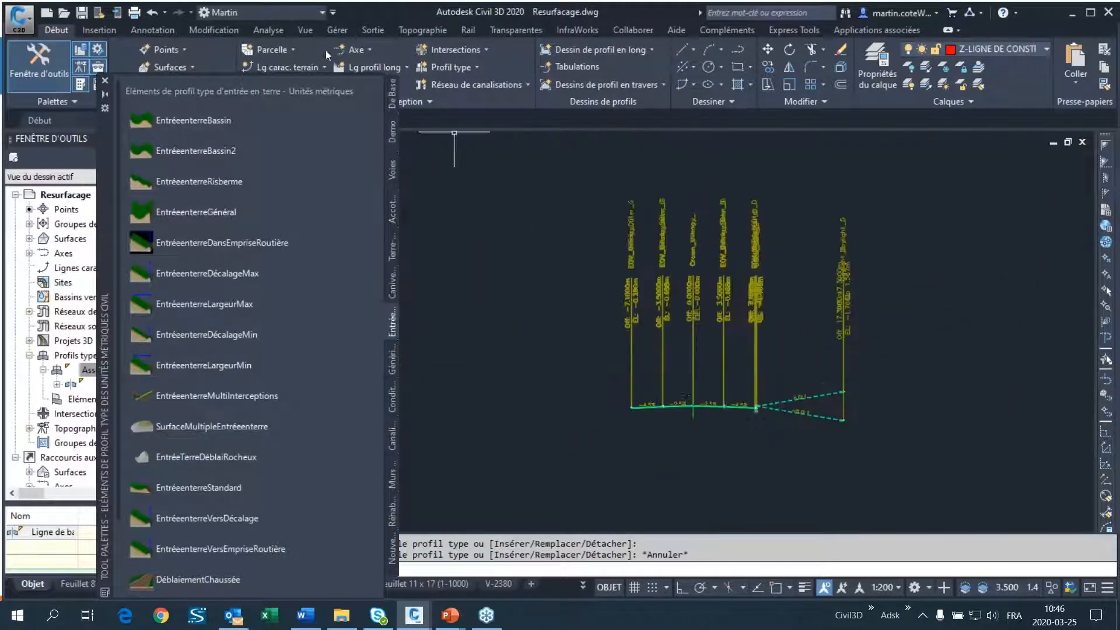
left_click(104, 80)
Select the Refonte de la rue corridor in plan and open its Assembly - (21) region for rehabilitation editing.
scroll(781, 392, "down", 8)
scroll(558, 432, "up", 5)
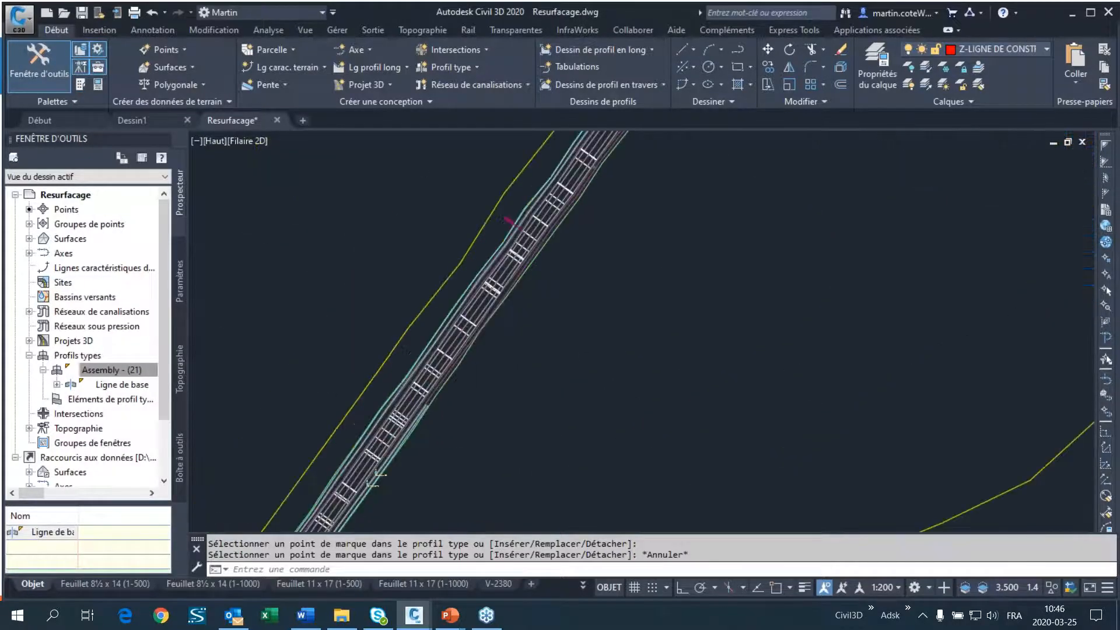
left_click(428, 312)
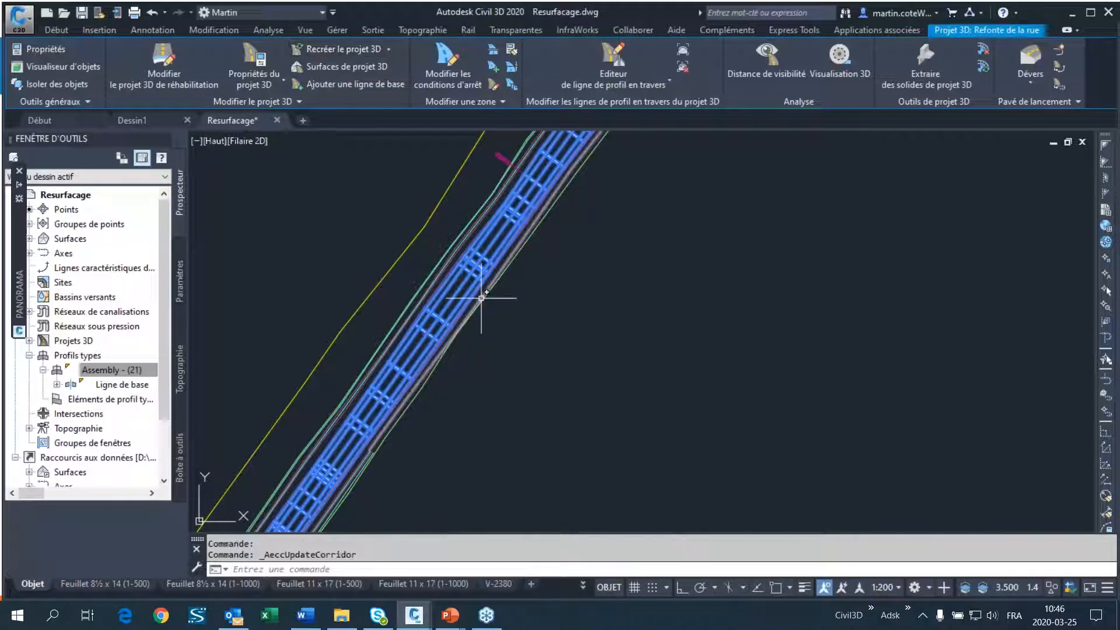
scroll(502, 292, "up", 5)
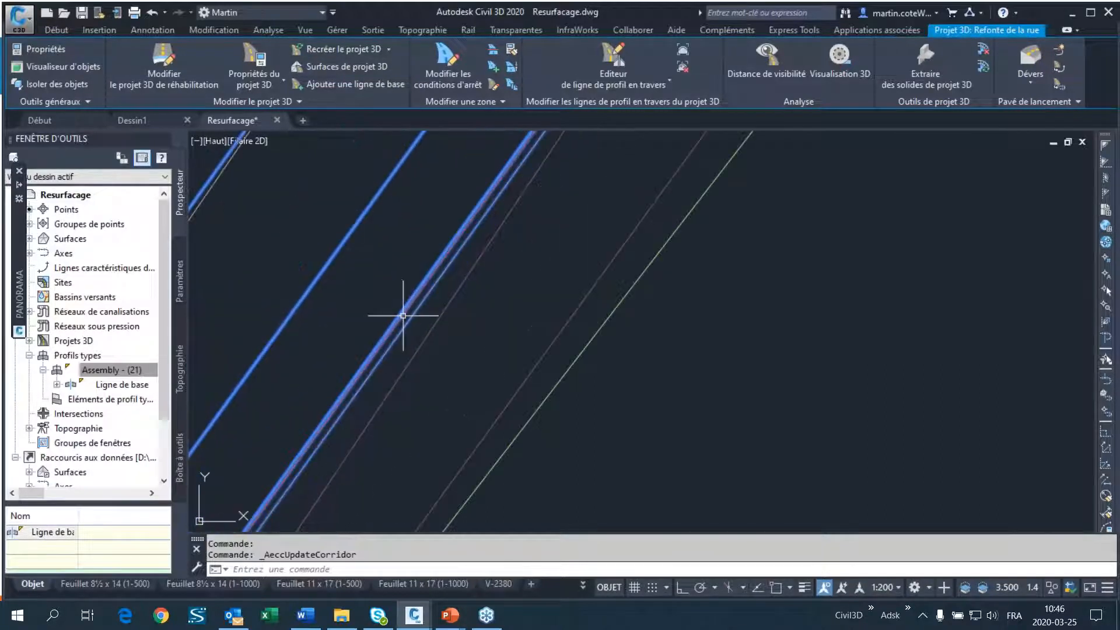
scroll(513, 375, "down", 5)
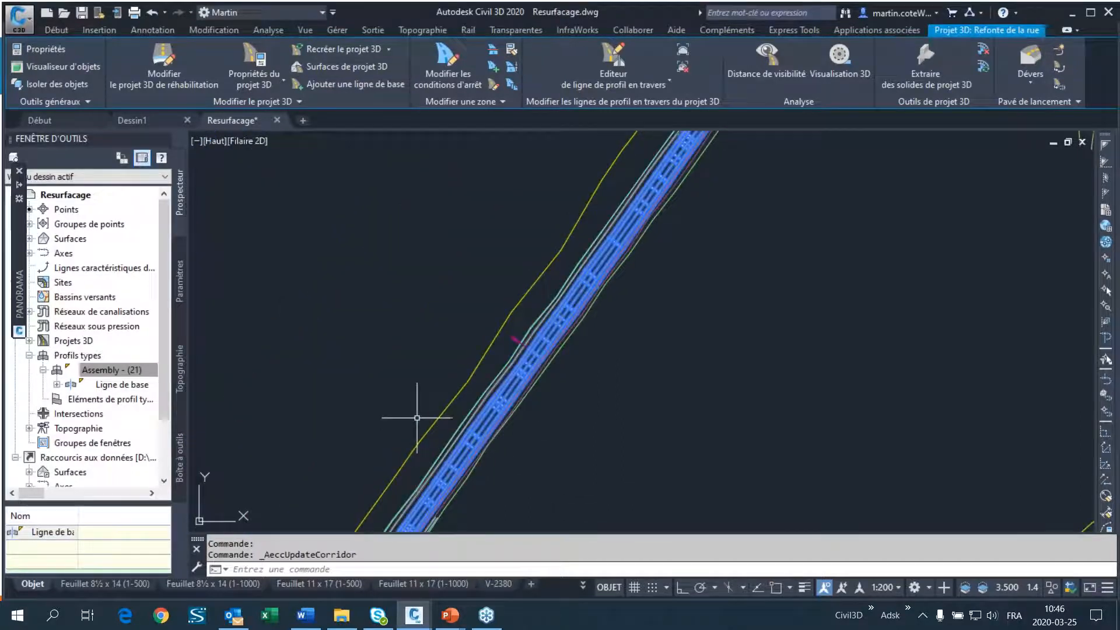
left_click(154, 55)
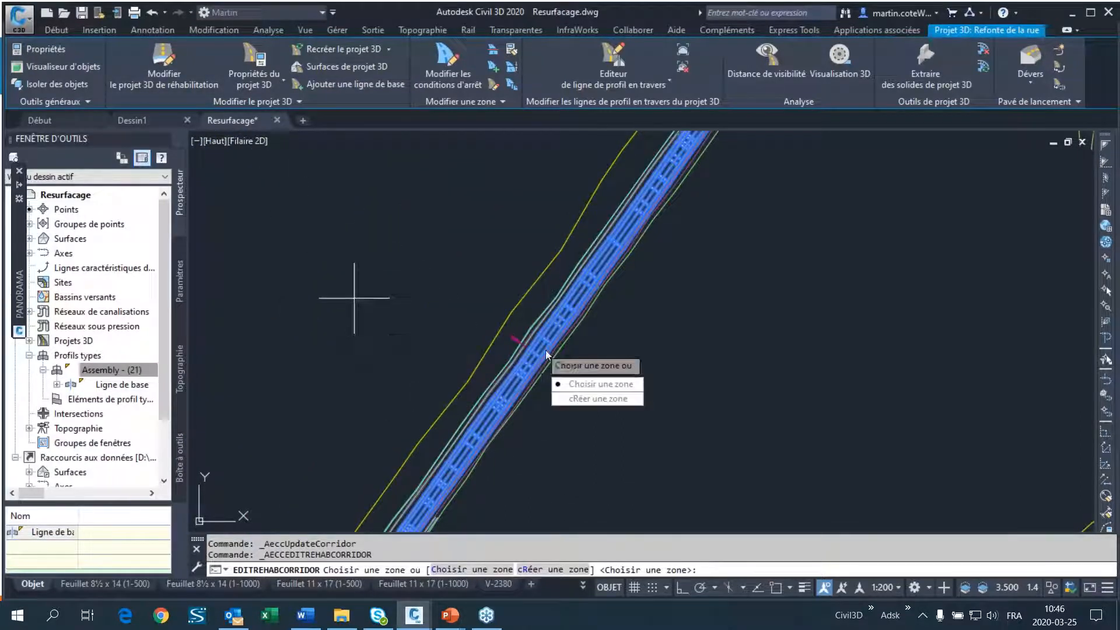
left_click(595, 399)
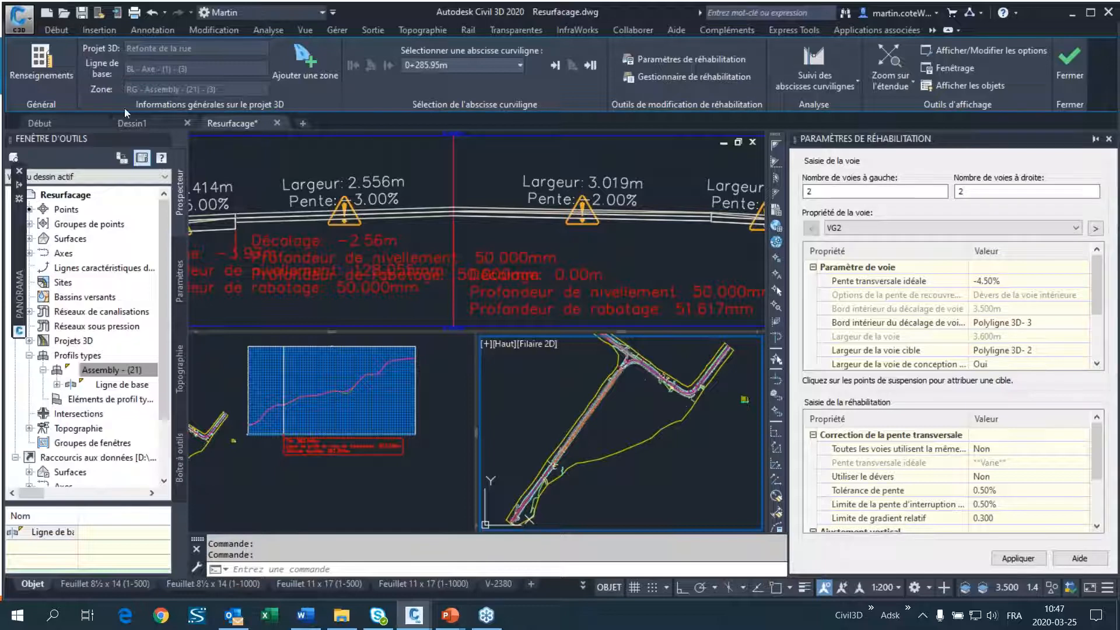
Examine the curb and the slope beyond it in the cross section at station 0+285.95, and put away the rehabilitation parameters.
mouse_move(67, 85)
left_mouse_down()
mouse_move(116, 79)
mouse_move(132, 117)
left_mouse_up()
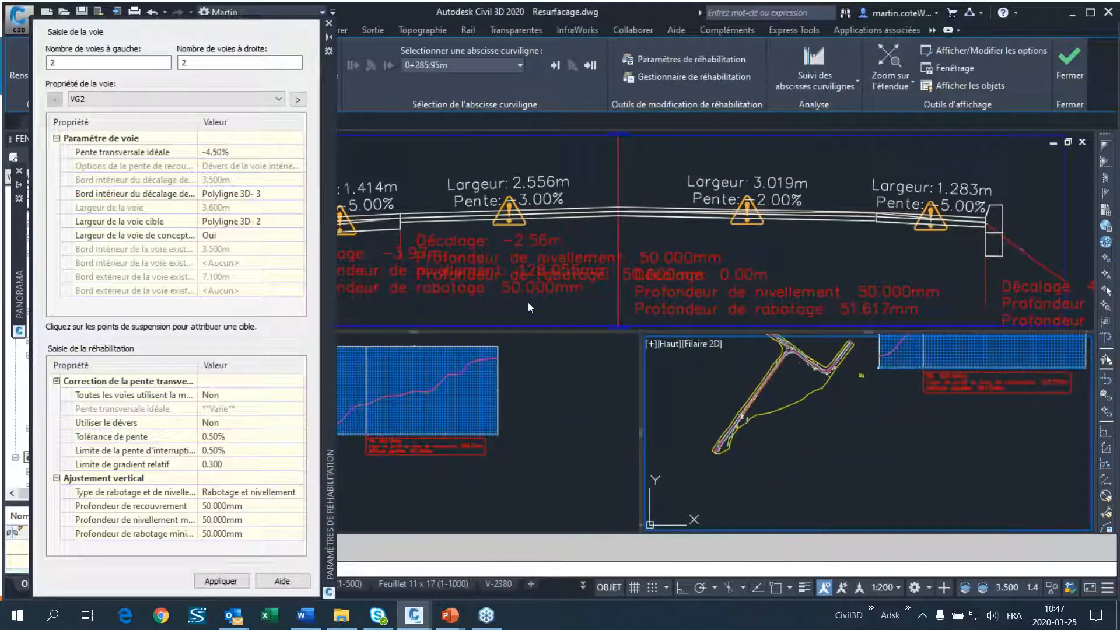
scroll(557, 241, "down", 3)
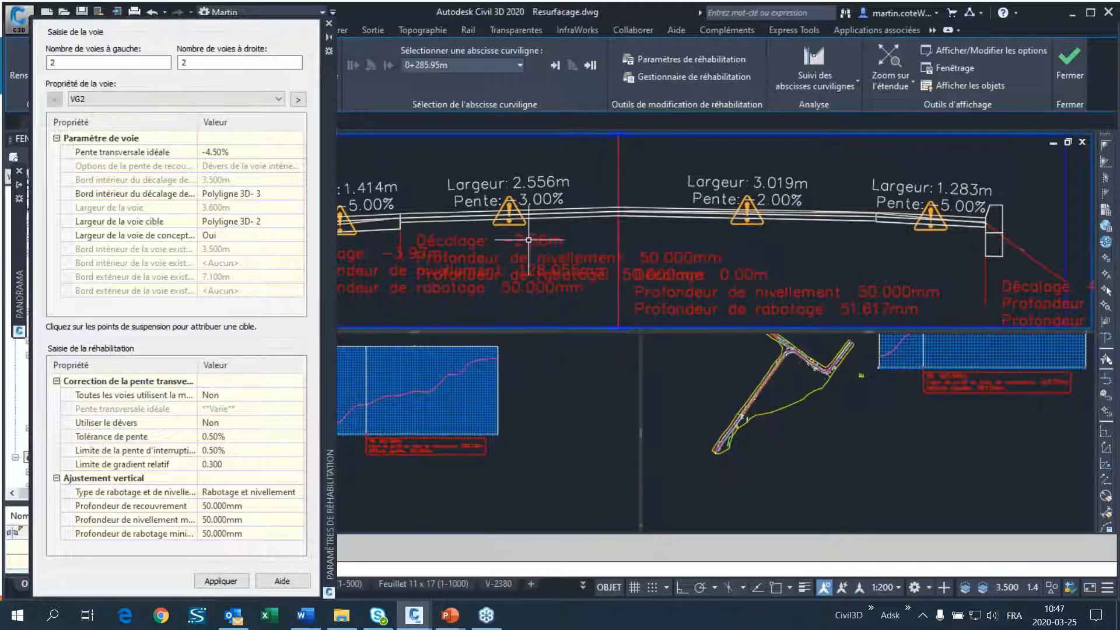
scroll(645, 250, "up", 3)
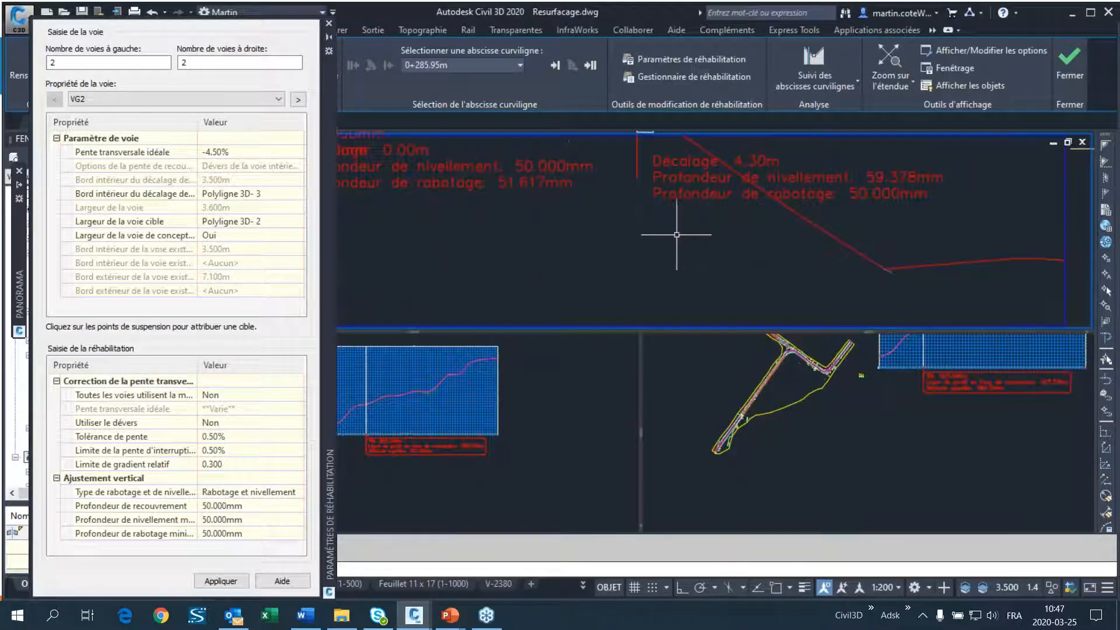
scroll(676, 254, "down", 2)
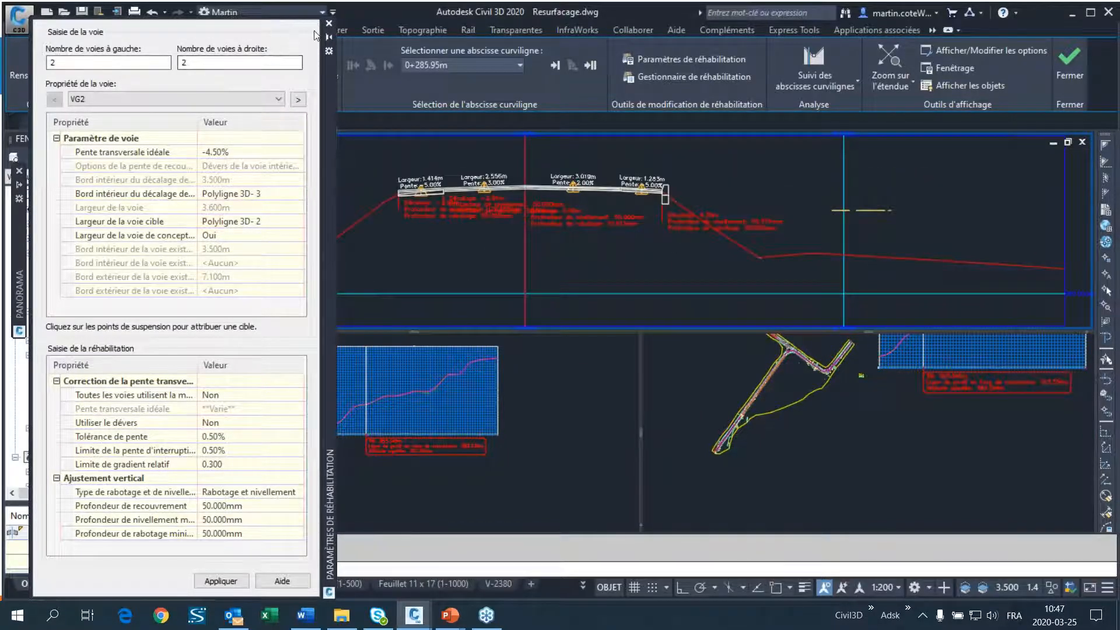
left_click_drag(328, 80, 391, 45)
left_click(385, 13)
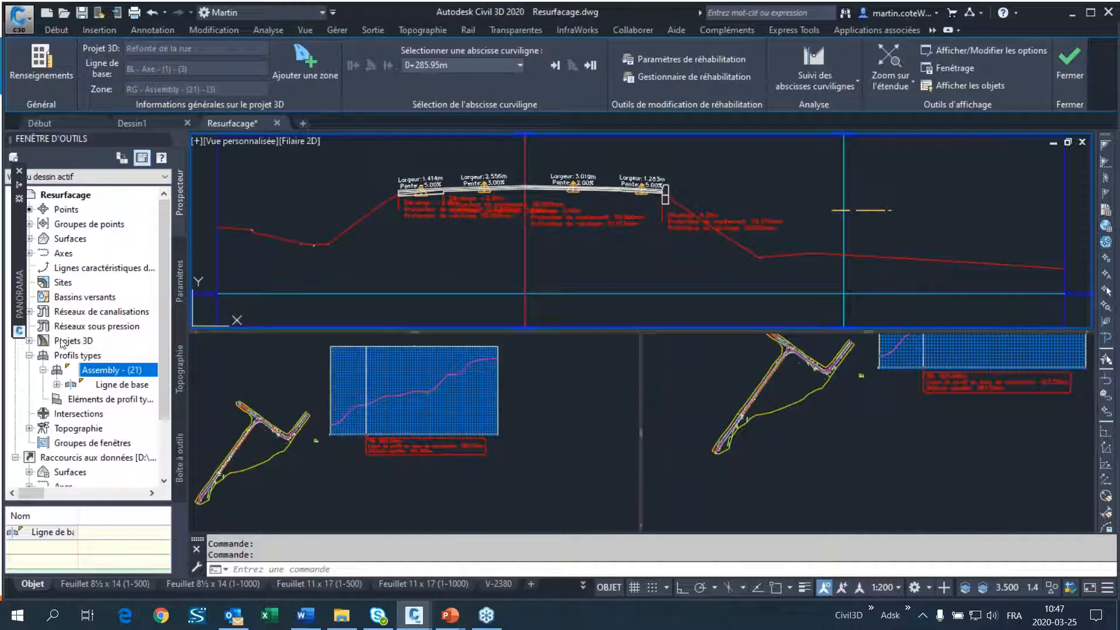
Open the Refonte de la rue corridor's properties and review the target mapping of its Assembly - (21) region.
left_click(30, 342)
left_click(107, 357)
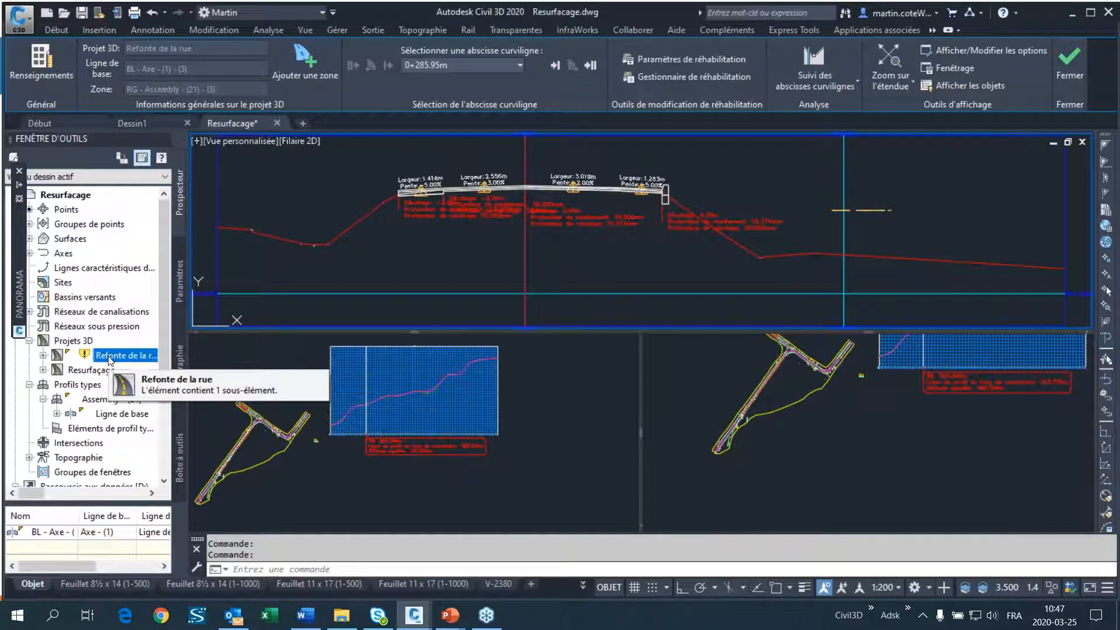
right_click(105, 359)
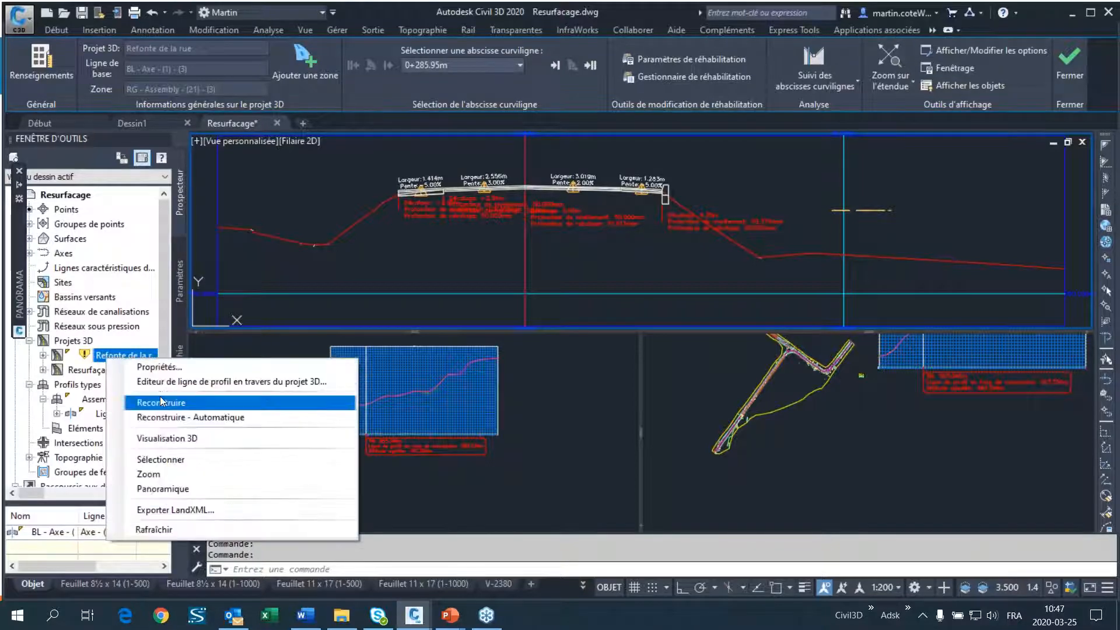
left_click(159, 367)
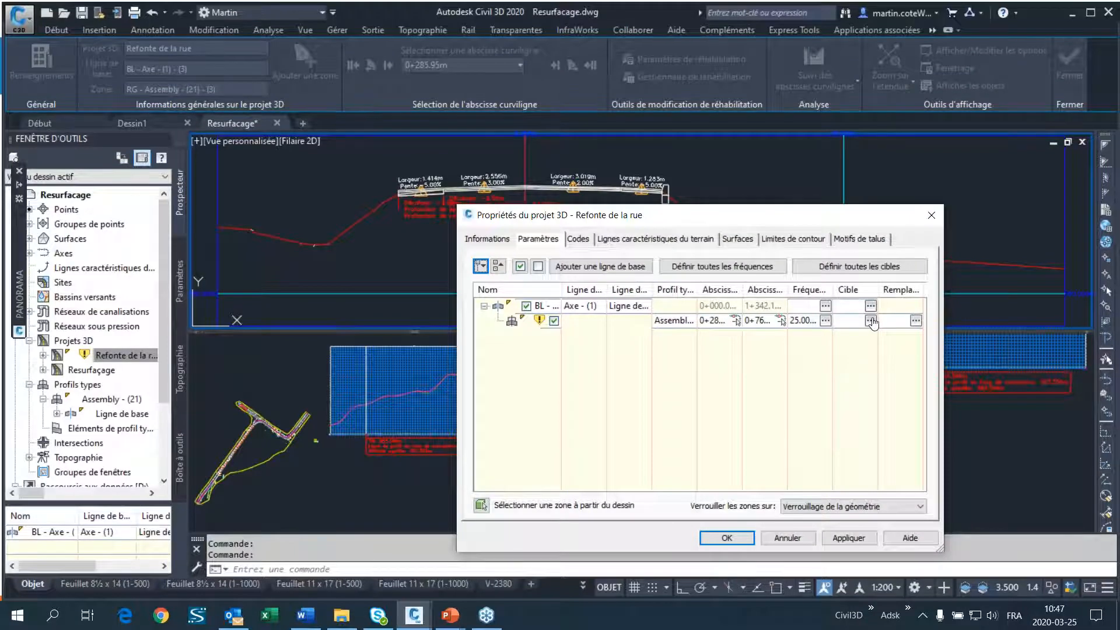
left_click(871, 320)
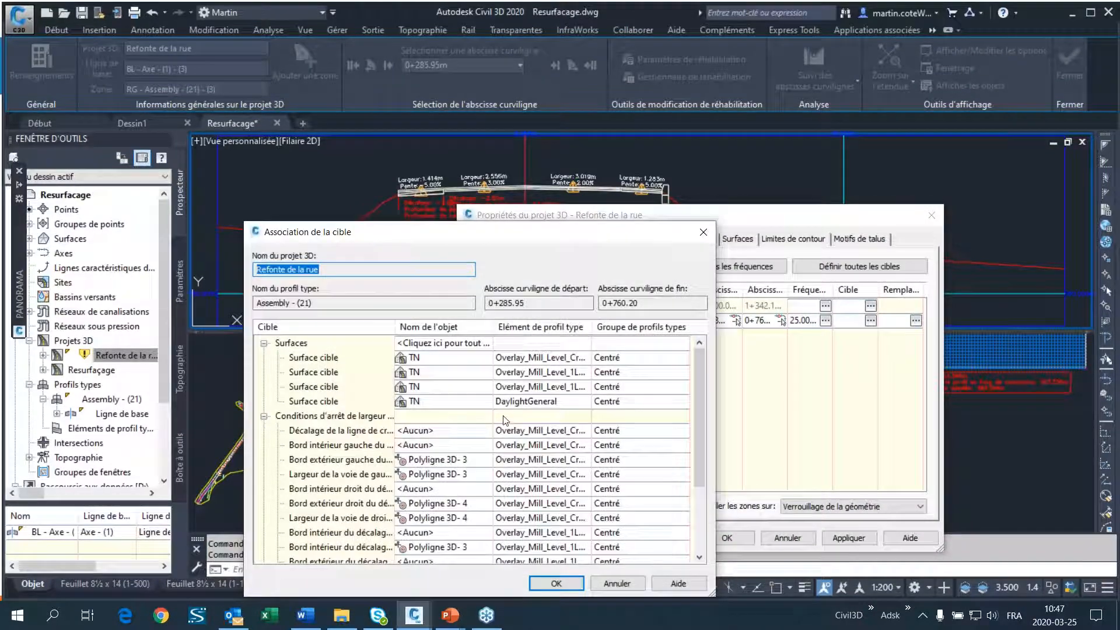
scroll(482, 416, "down", 7)
scroll(470, 433, "up", 7)
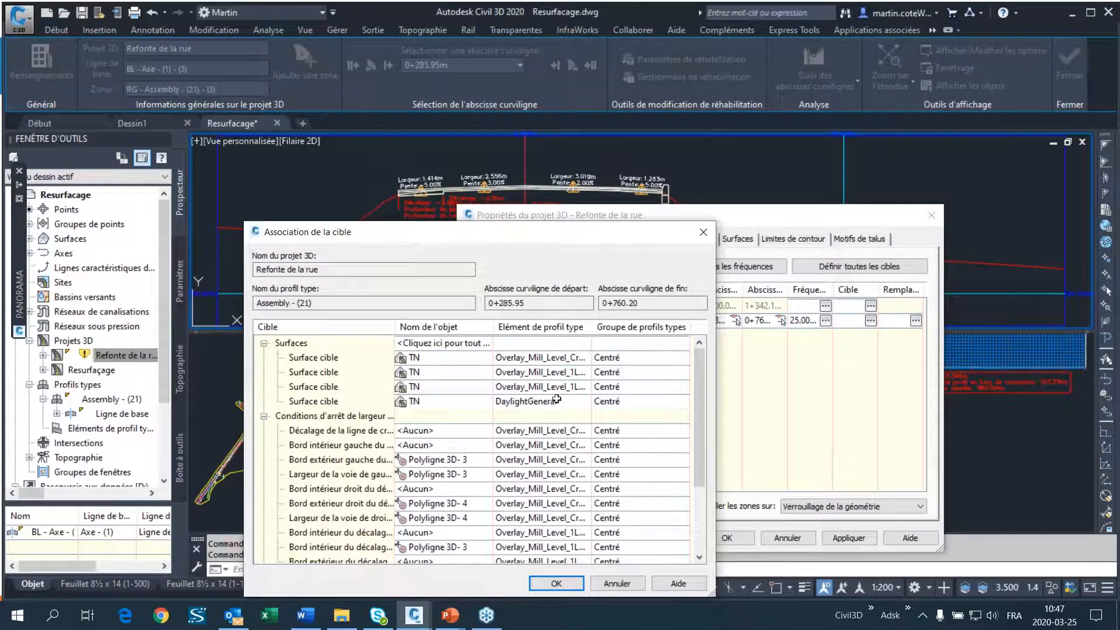
Set the DaylightGeneral surface target to TN and apply the mapping, rebuilding the corridor.
left_click(435, 402)
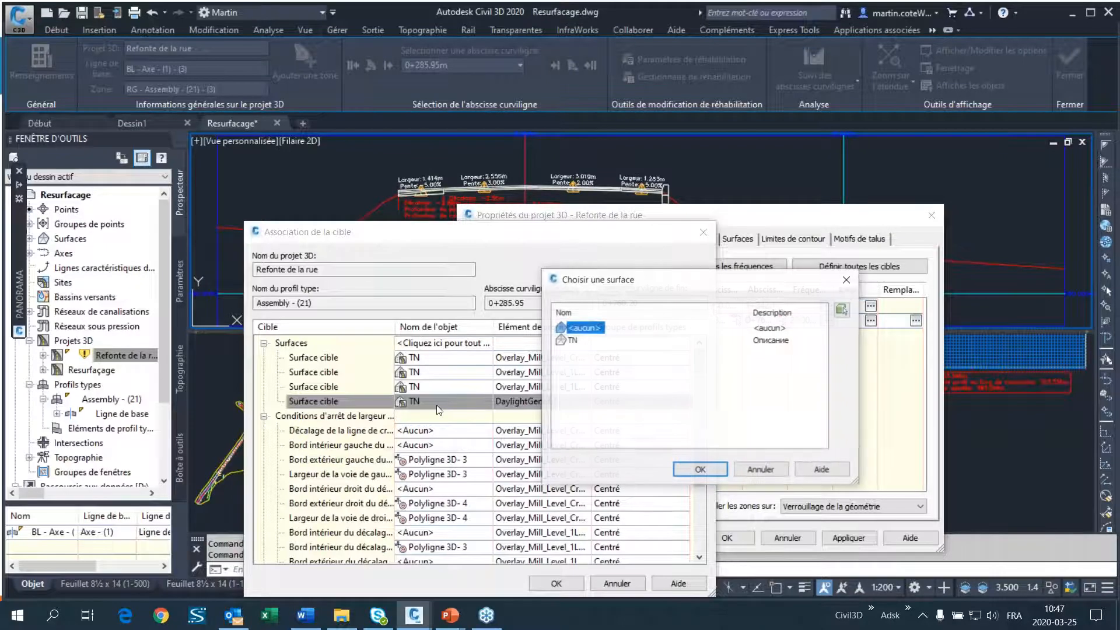
double_click(574, 341)
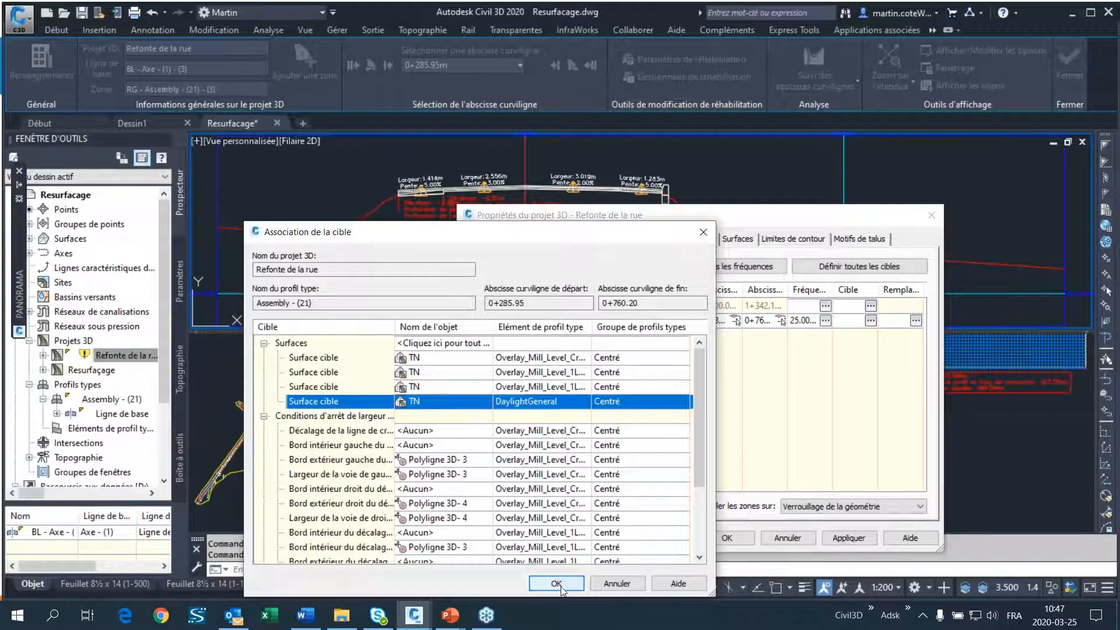
left_click(557, 584)
left_click(839, 537)
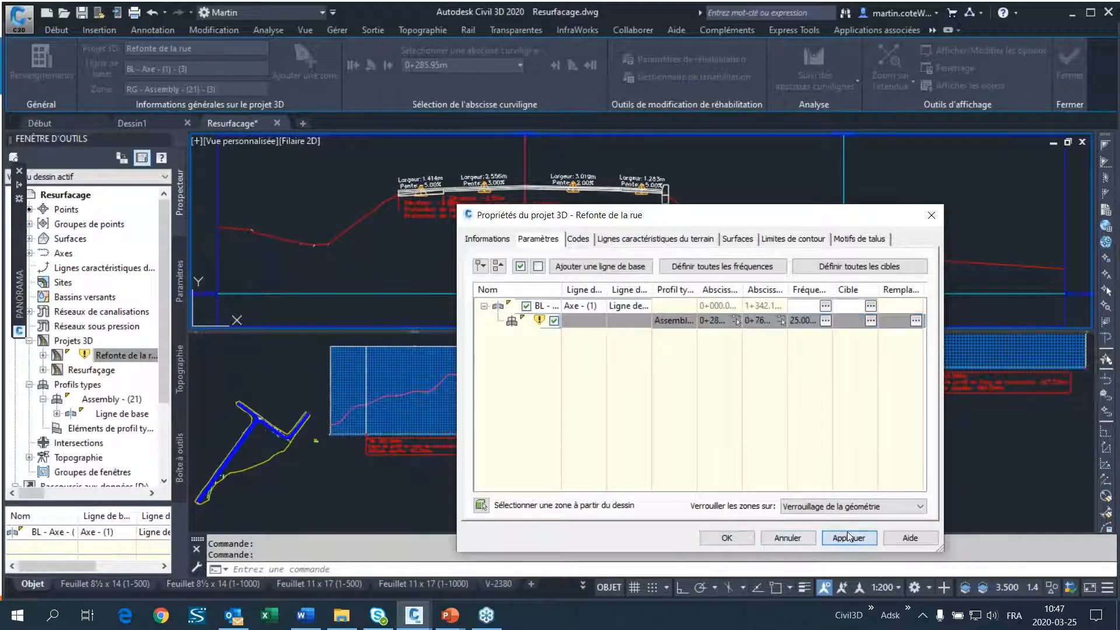
left_click(509, 278)
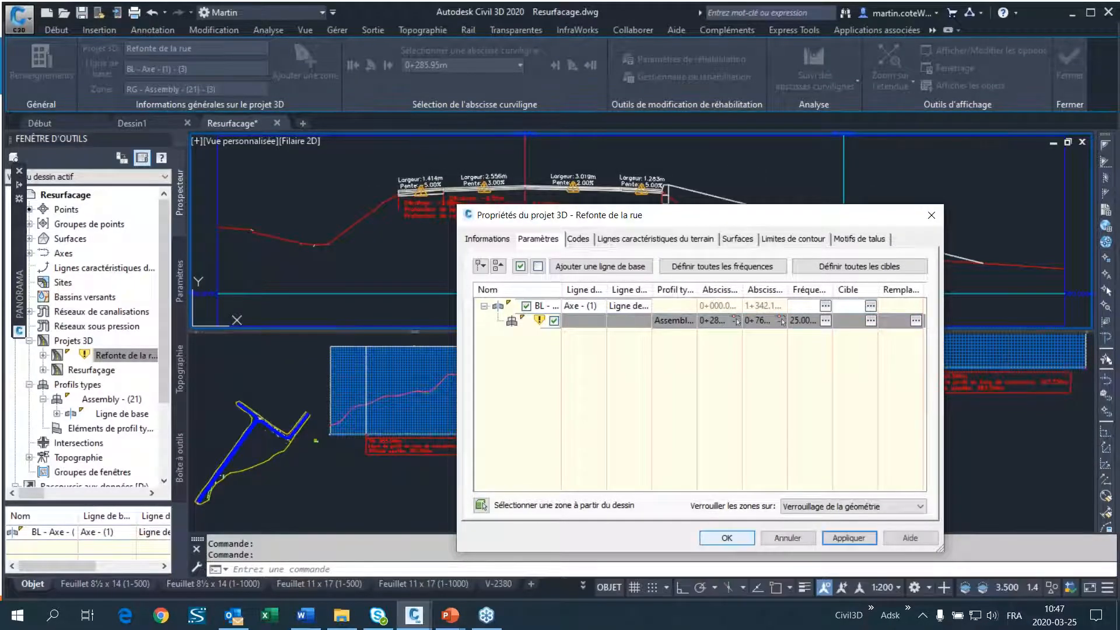
Close the corridor properties and examine the rebuilt cross section at station 0+285.95, from the pavement lanes to the daylight slope.
left_click(726, 537)
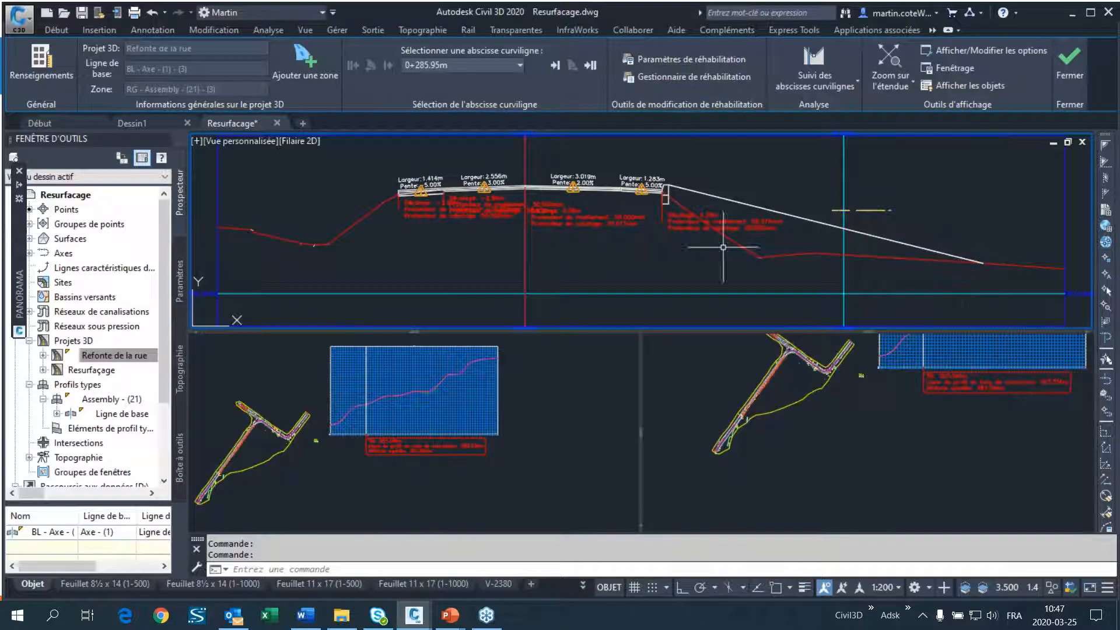
scroll(670, 315, "up", 3)
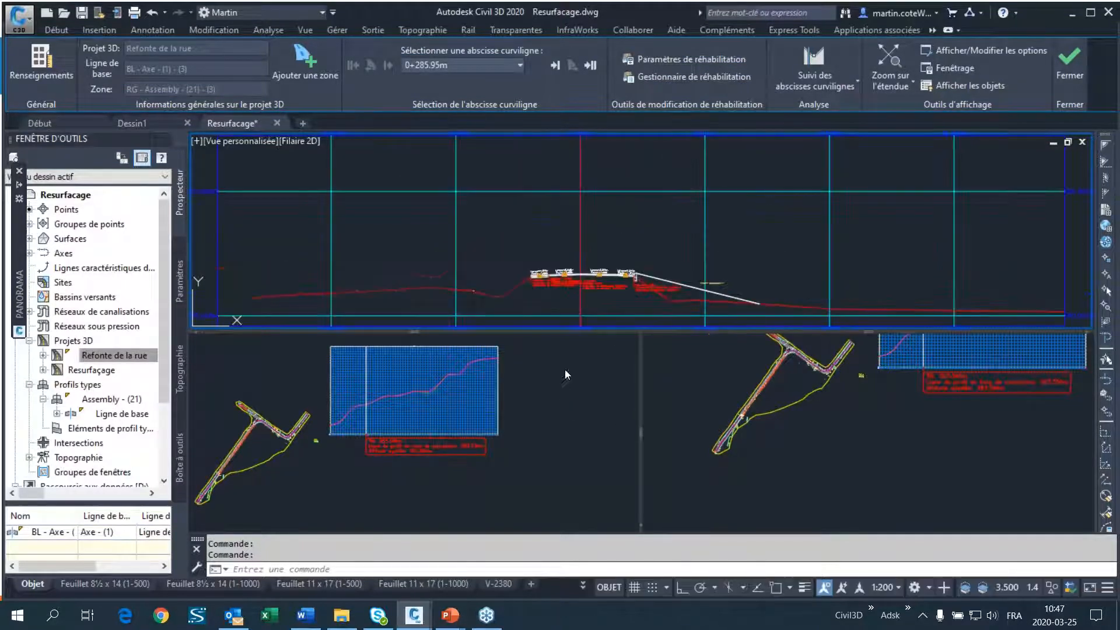
scroll(612, 297, "down", 3)
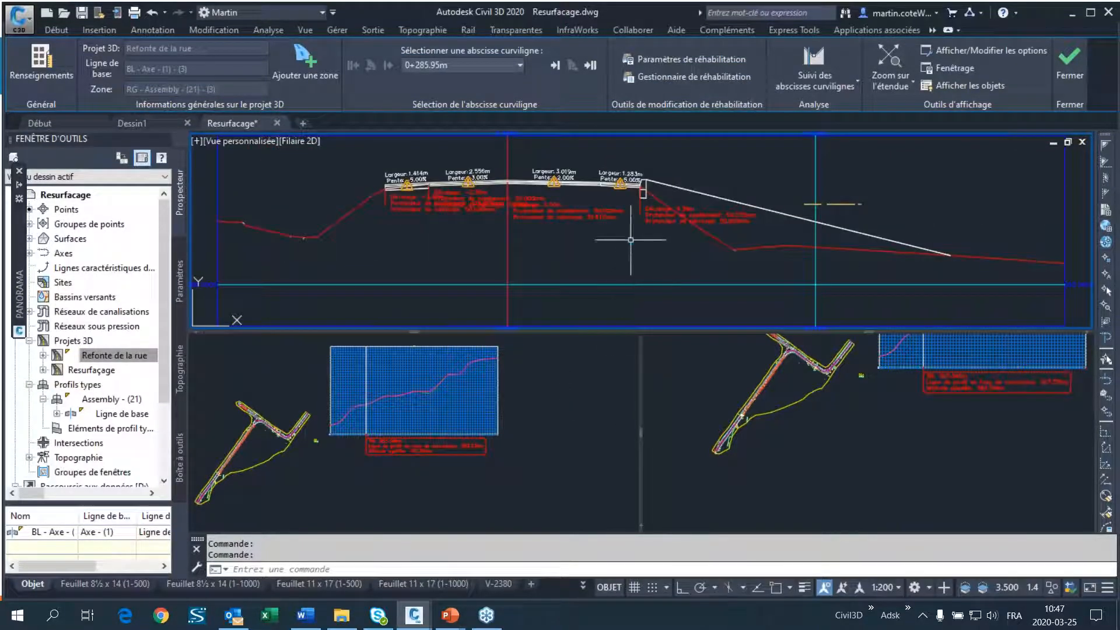
scroll(467, 180, "up", 3)
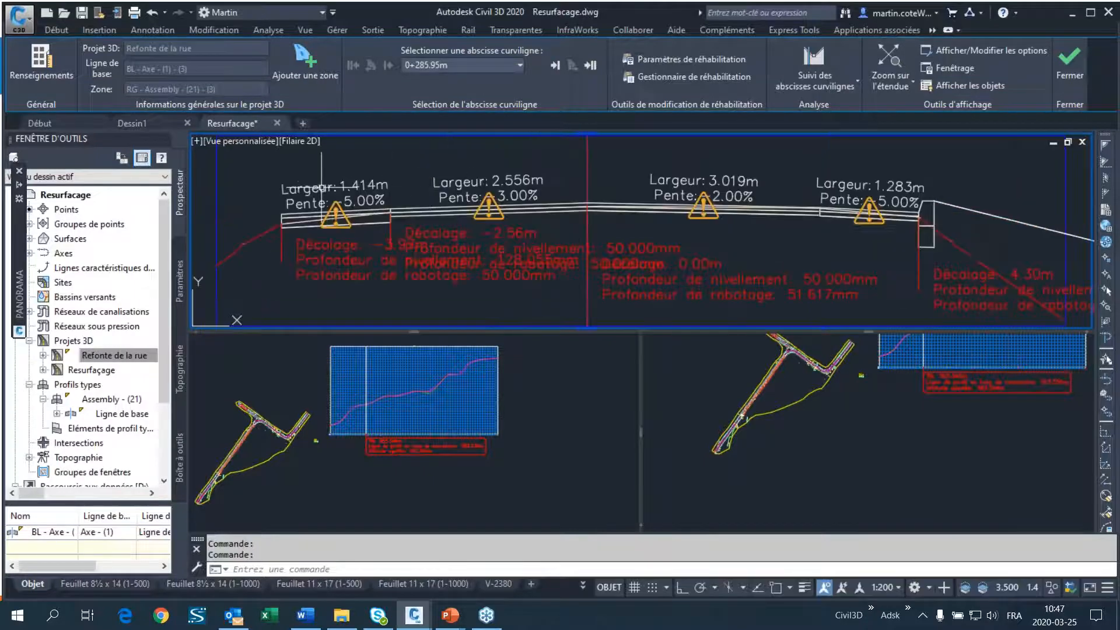
scroll(723, 250, "down", 4)
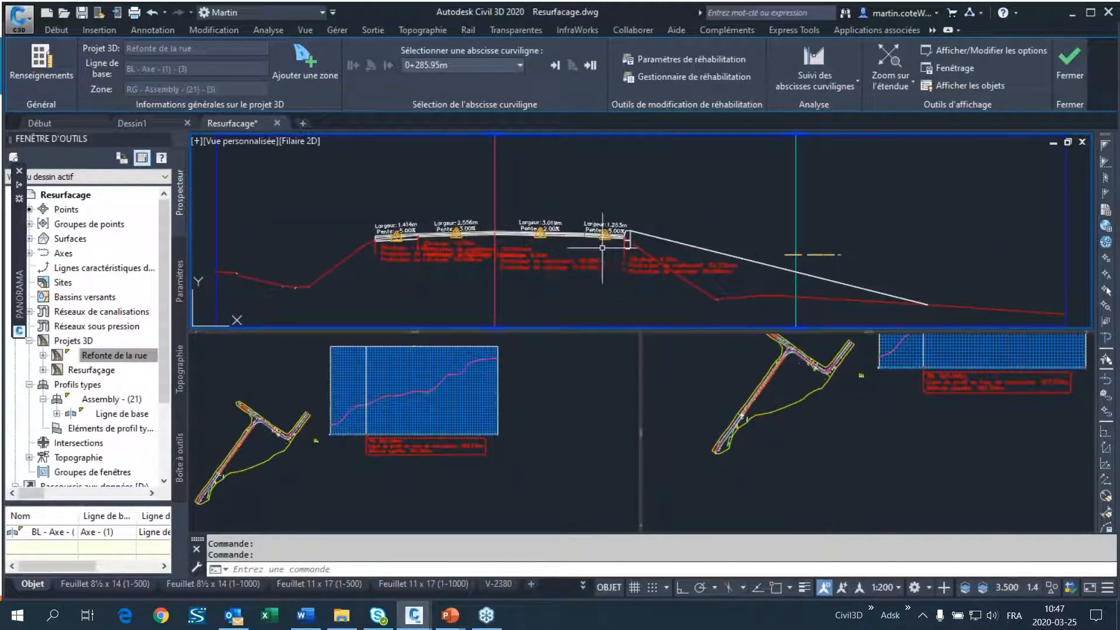
scroll(635, 239, "up", 3)
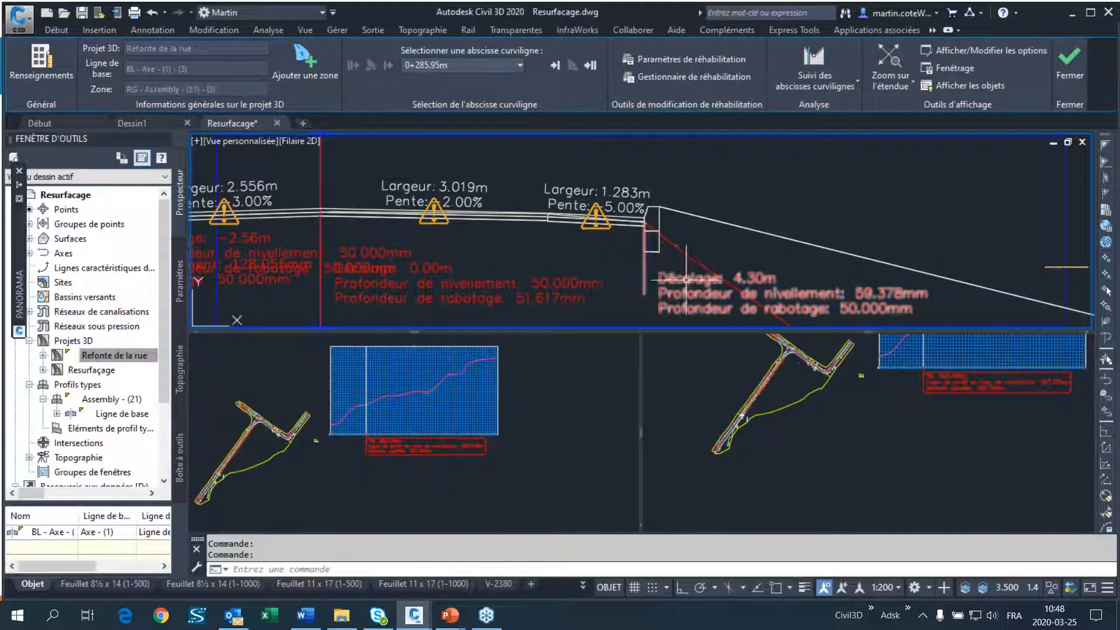
scroll(685, 270, "down", 6)
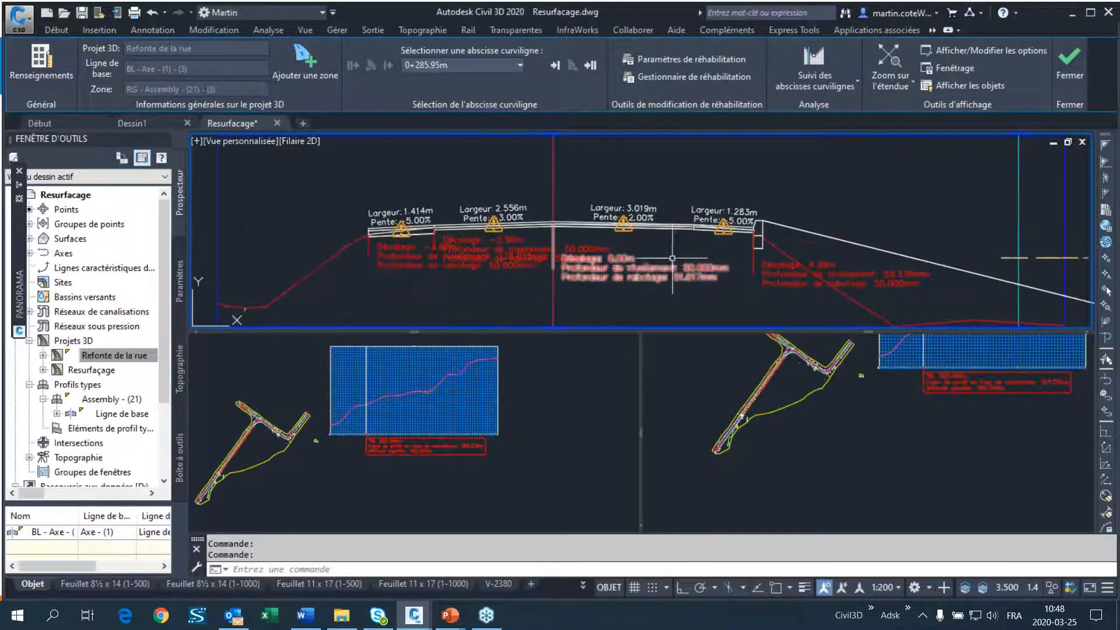
middle_click_drag(548, 288, 636, 276)
key("Escape")
key("Escape")
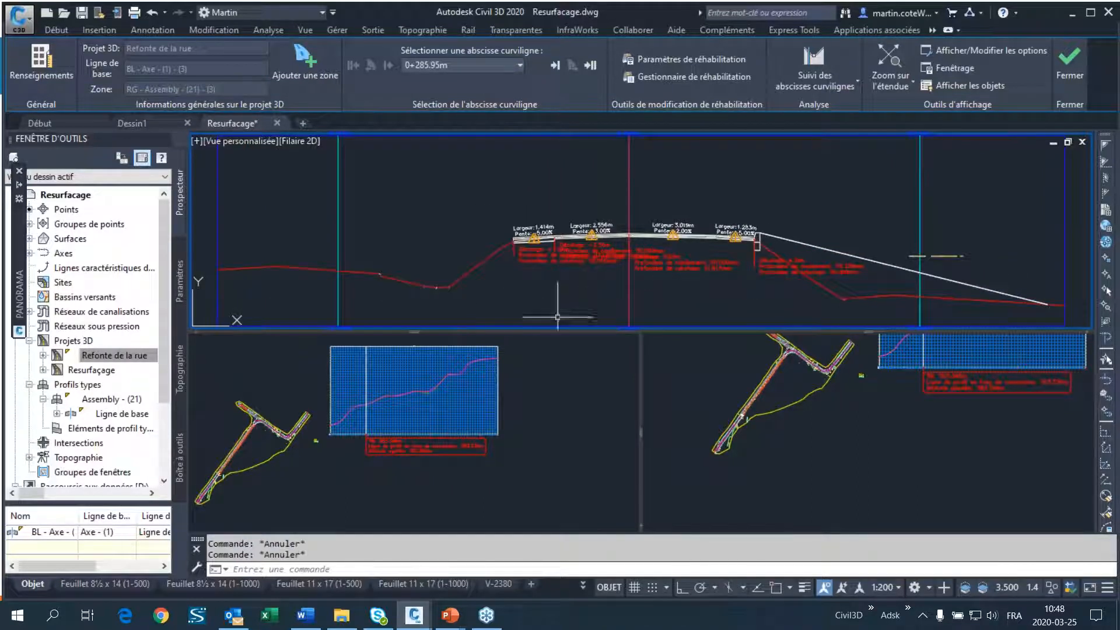
Look over the rehabilitation parameters of lane VG2 and put them away.
left_click(358, 494)
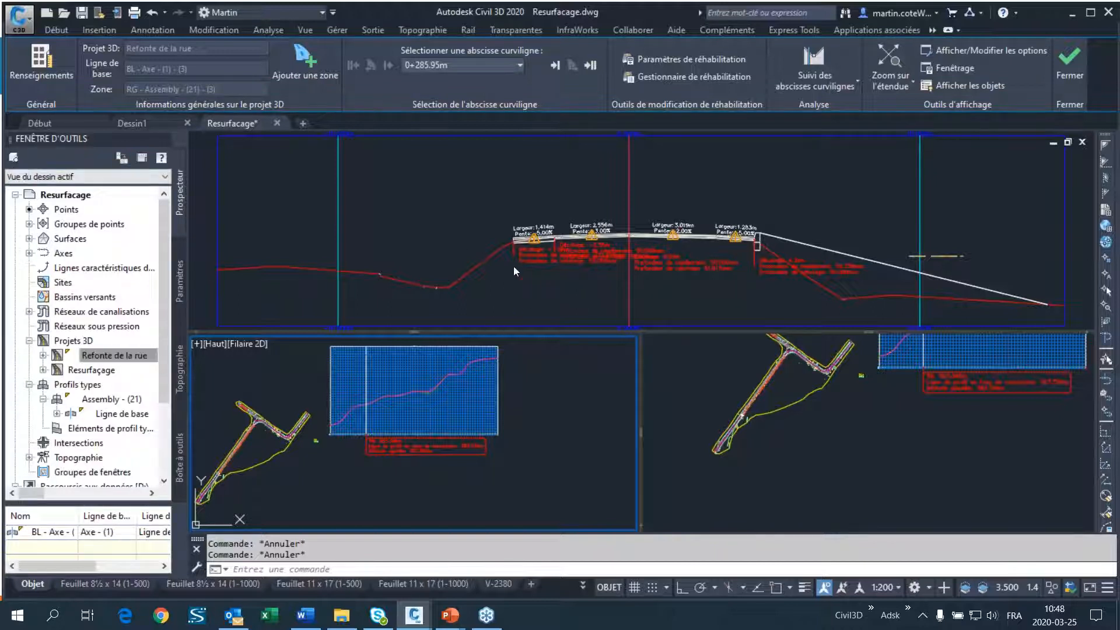
left_click(412, 214)
left_click(424, 214)
key("Escape")
left_click(674, 57)
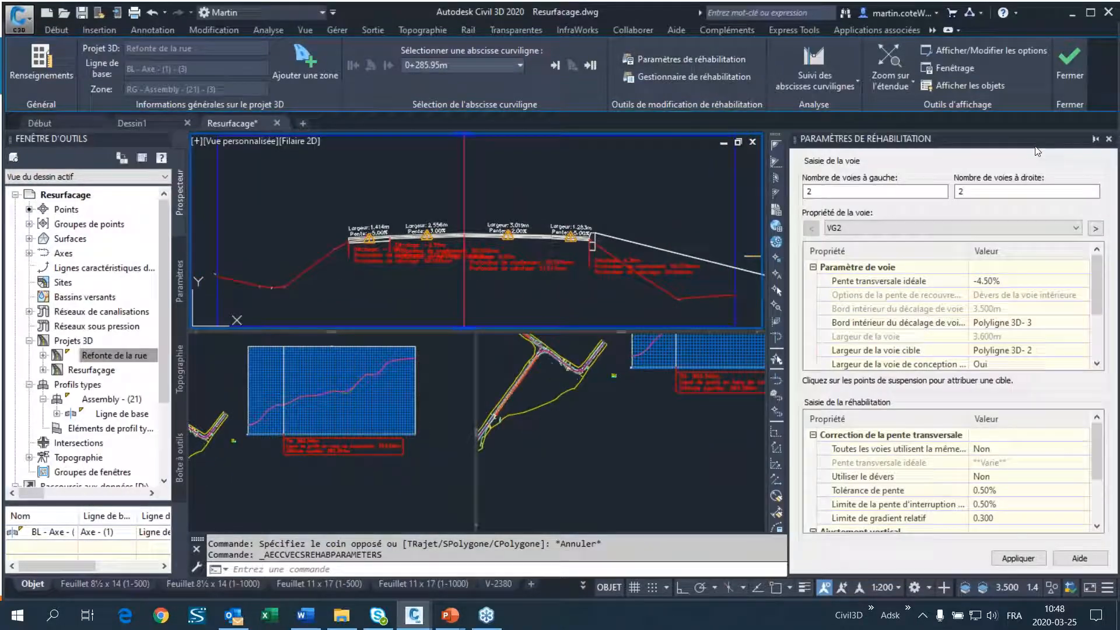
left_click_drag(296, 83, 302, 82)
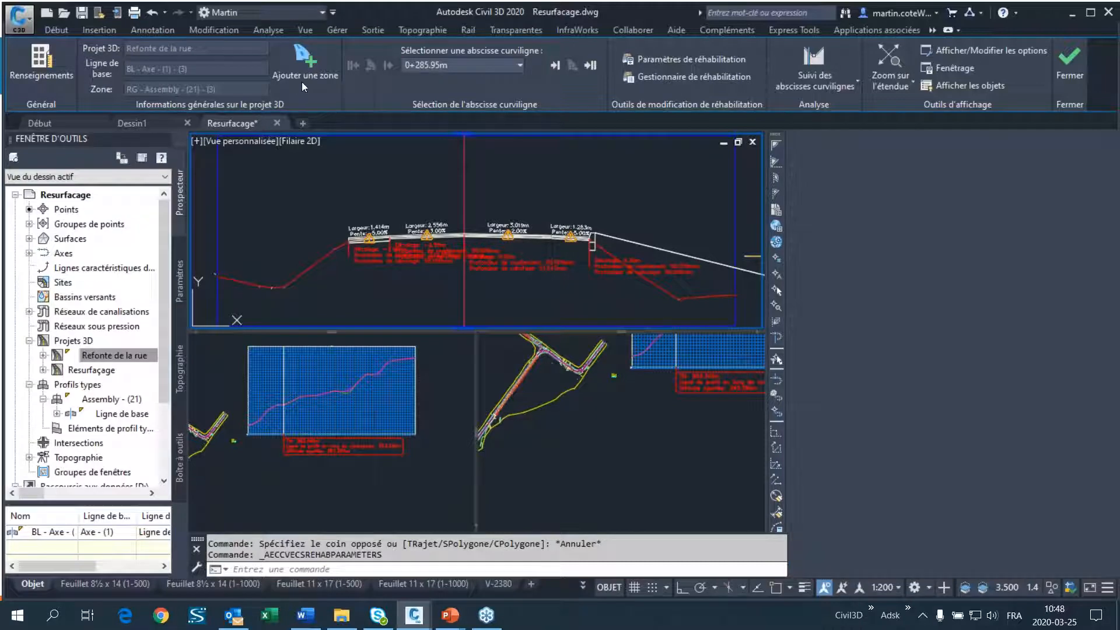
left_click_drag(366, 285, 321, 300)
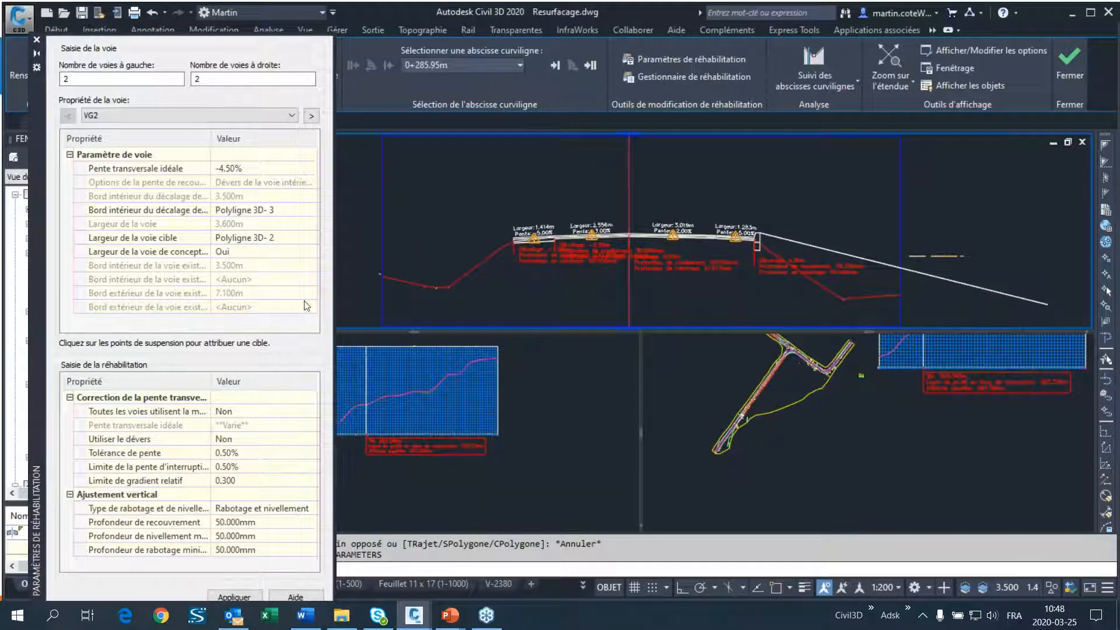
left_click(37, 41)
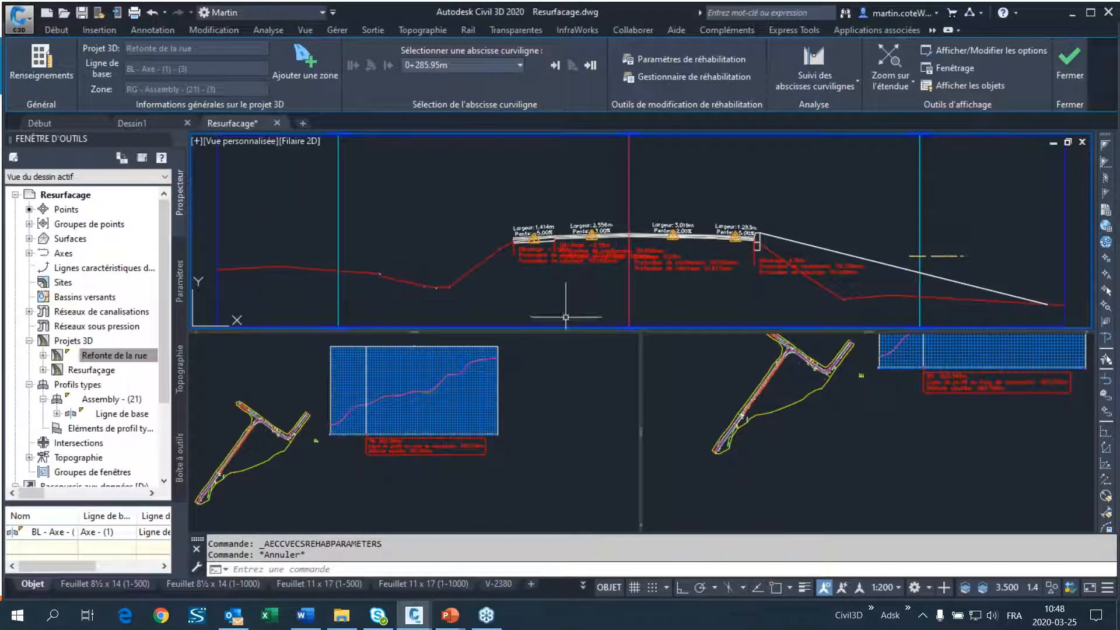
Open the rehabilitation reports and enlarge the cross slope correction report so more stations and lane columns show.
left_click(673, 77)
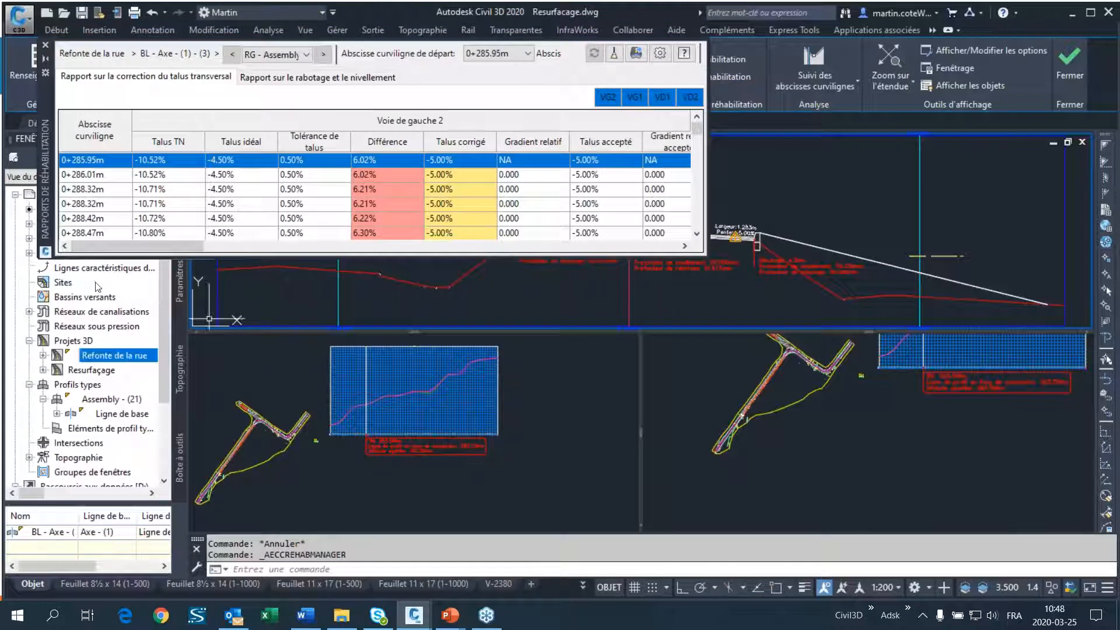
mouse_move(48, 161)
left_mouse_down()
mouse_move(61, 198)
mouse_move(366, 302)
mouse_move(332, 279)
mouse_move(310, 291)
mouse_move(87, 178)
left_mouse_up()
right_click(334, 273)
left_click(364, 328)
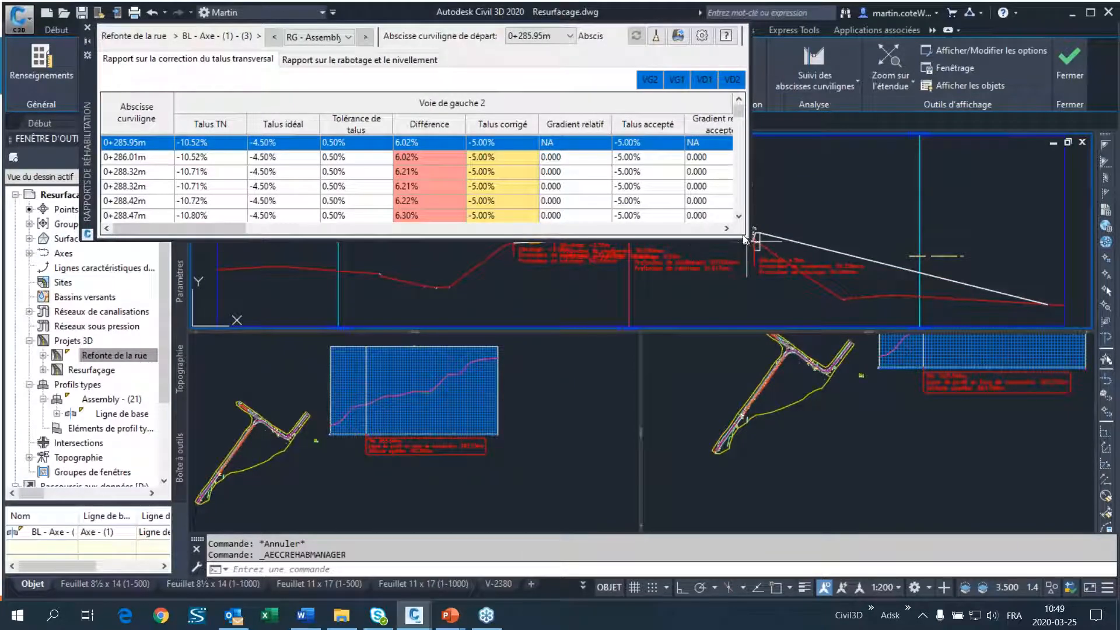
left_click_drag(750, 241, 1098, 540)
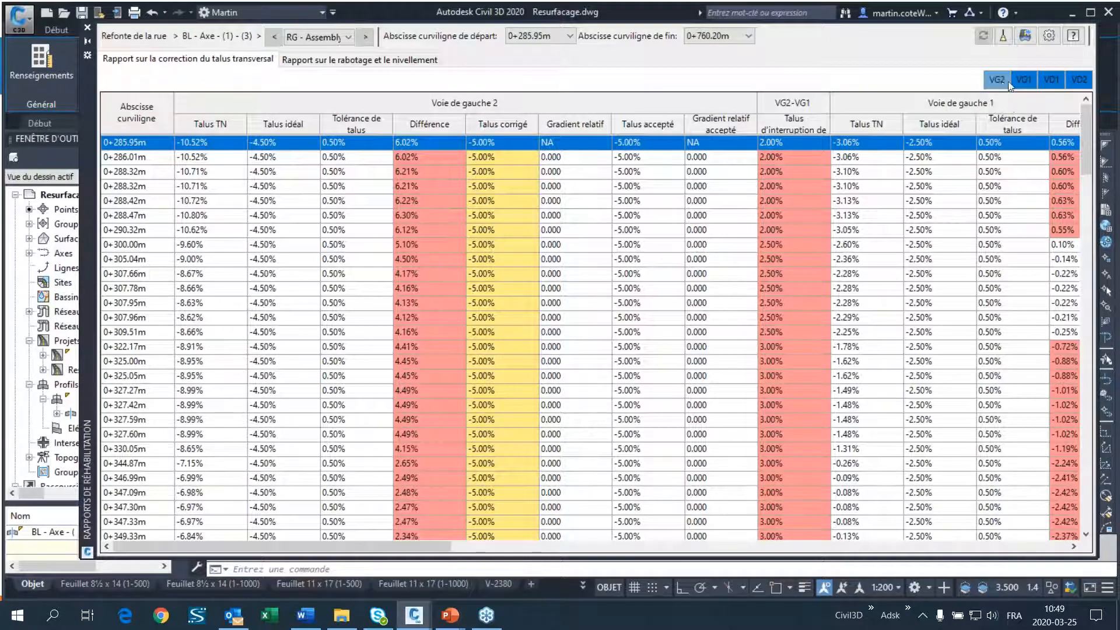
Limit the cross slope correction report to lane VG1 and review its slopes along the first stations.
left_click(1073, 80)
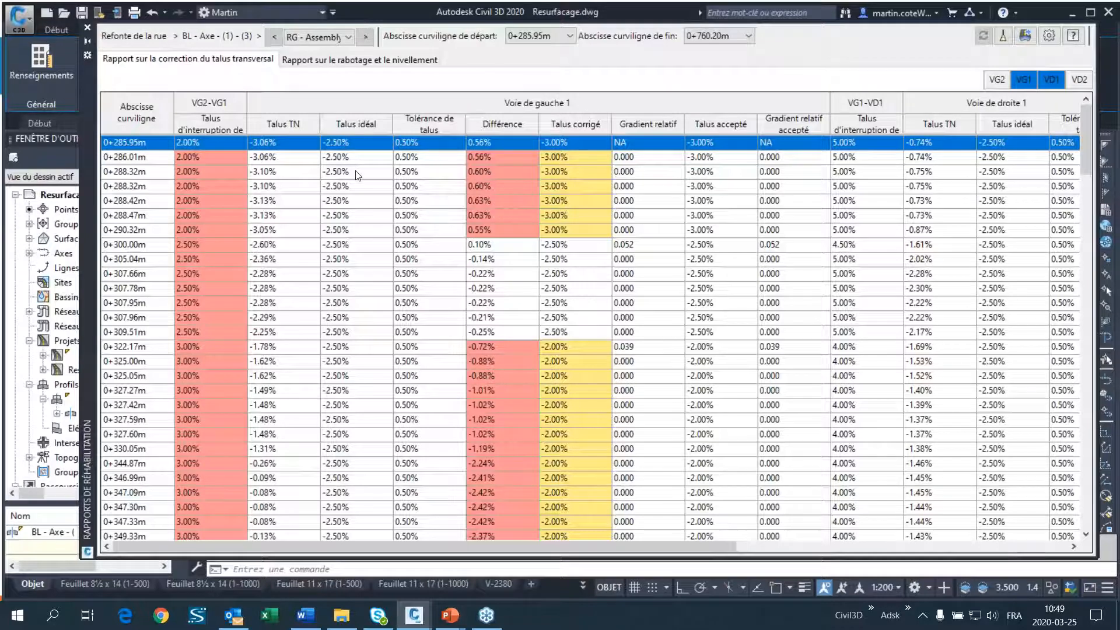
left_click(1048, 80)
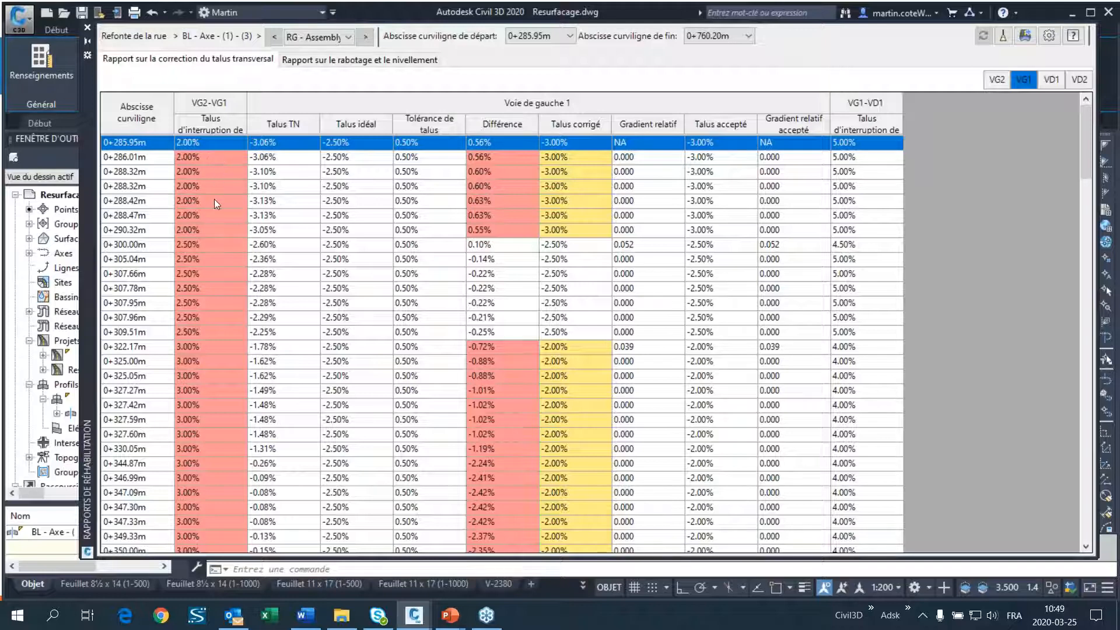
scroll(212, 210, "down", 2)
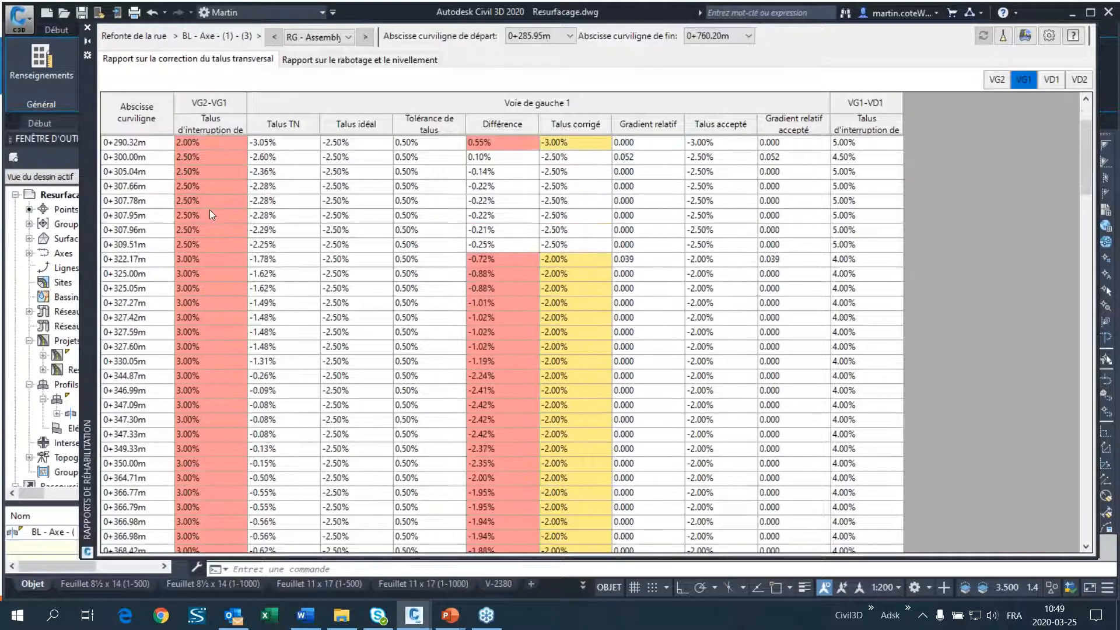
scroll(210, 213, "up", 2)
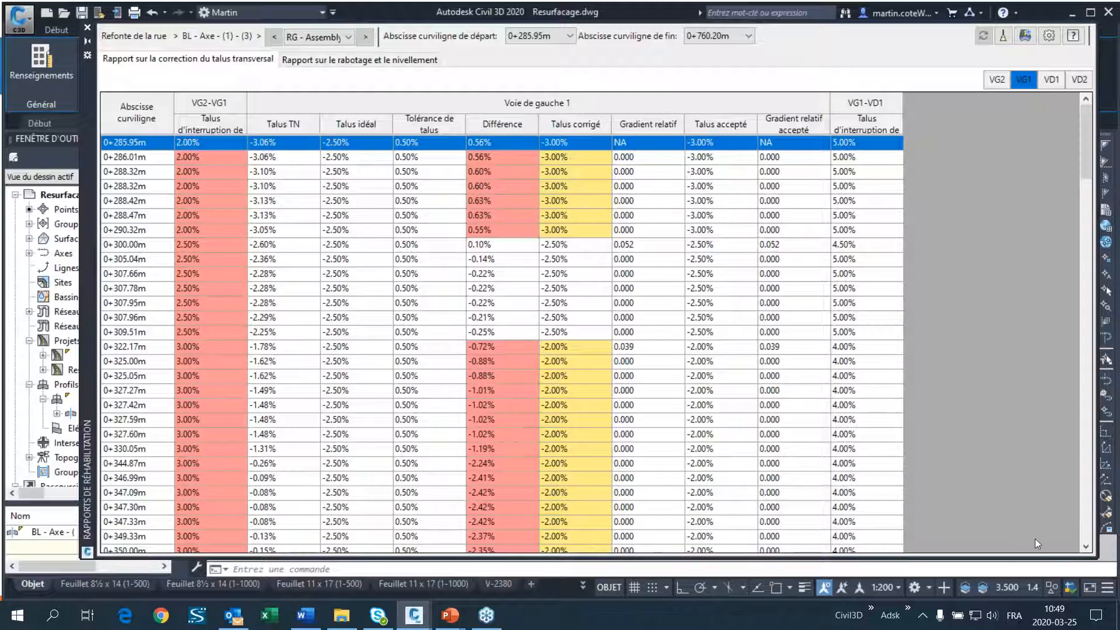
Shrink the report and display the cross section at station 0+309.51 from its row, setting the report to hide automatically.
mouse_move(1094, 557)
left_mouse_down()
mouse_move(1094, 227)
mouse_move(1094, 242)
mouse_move(1070, 237)
left_mouse_up()
scroll(274, 200, "down", 3)
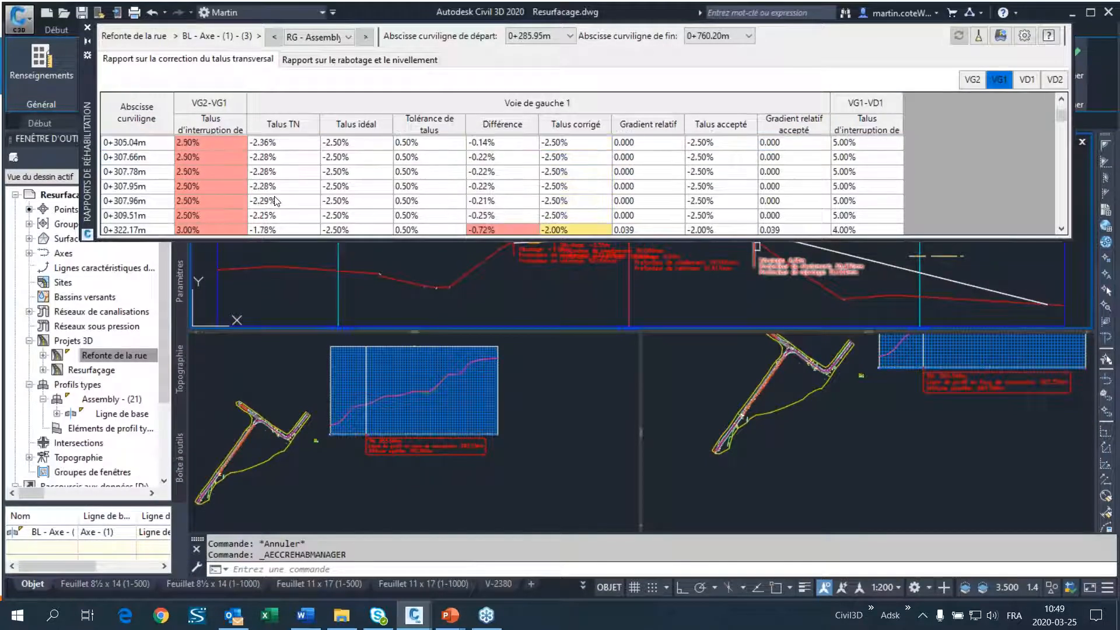
scroll(437, 214, "down", 1)
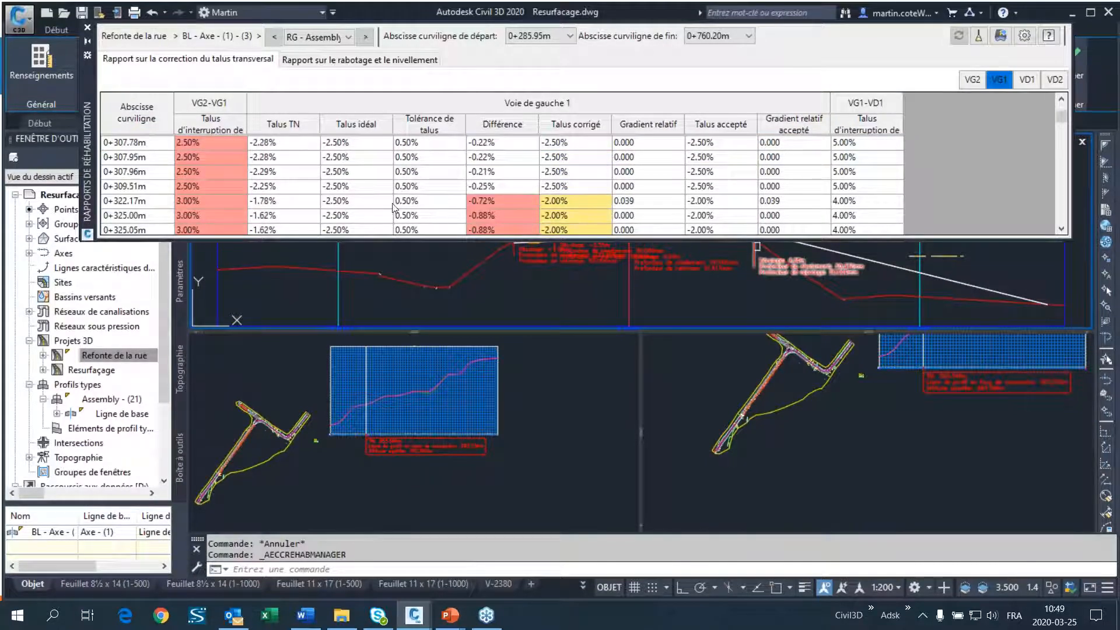
left_click(146, 187)
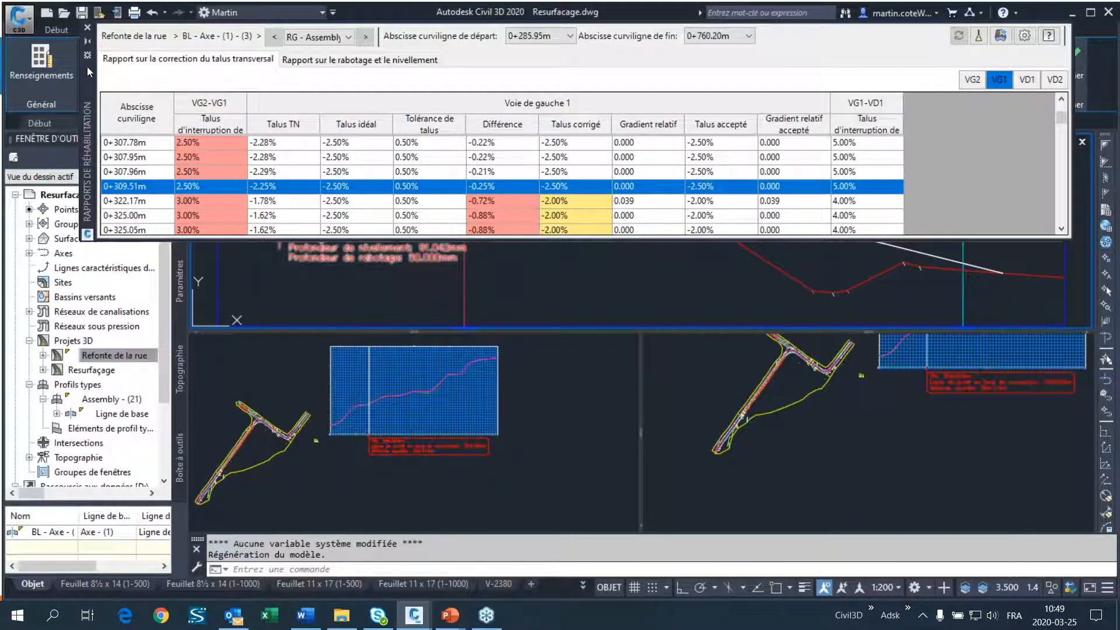
left_click(90, 41)
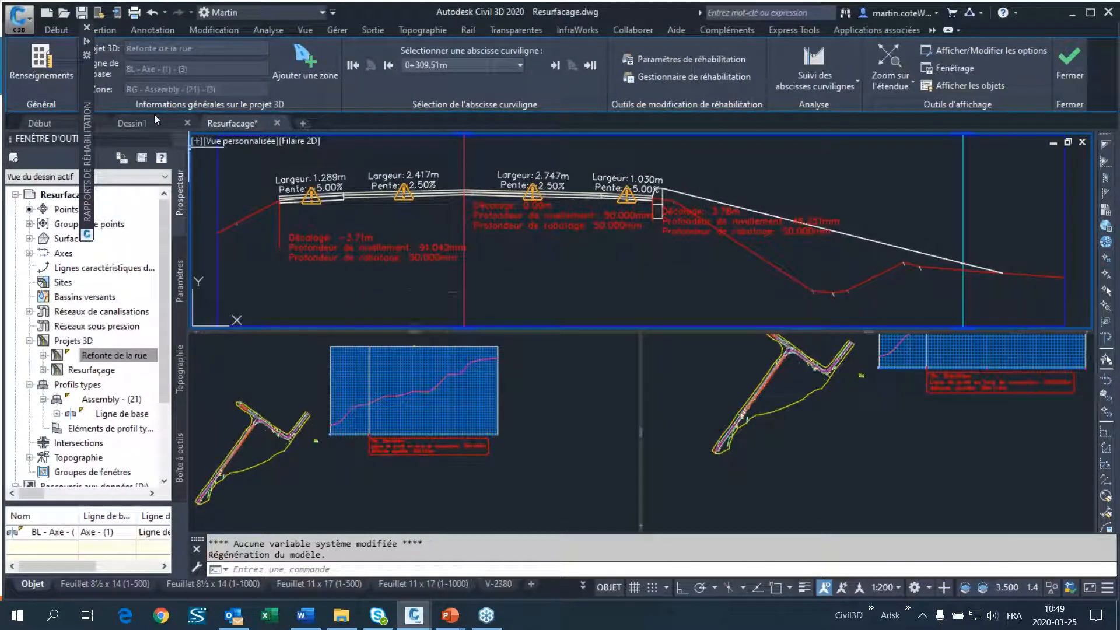
mouse_move(89, 55)
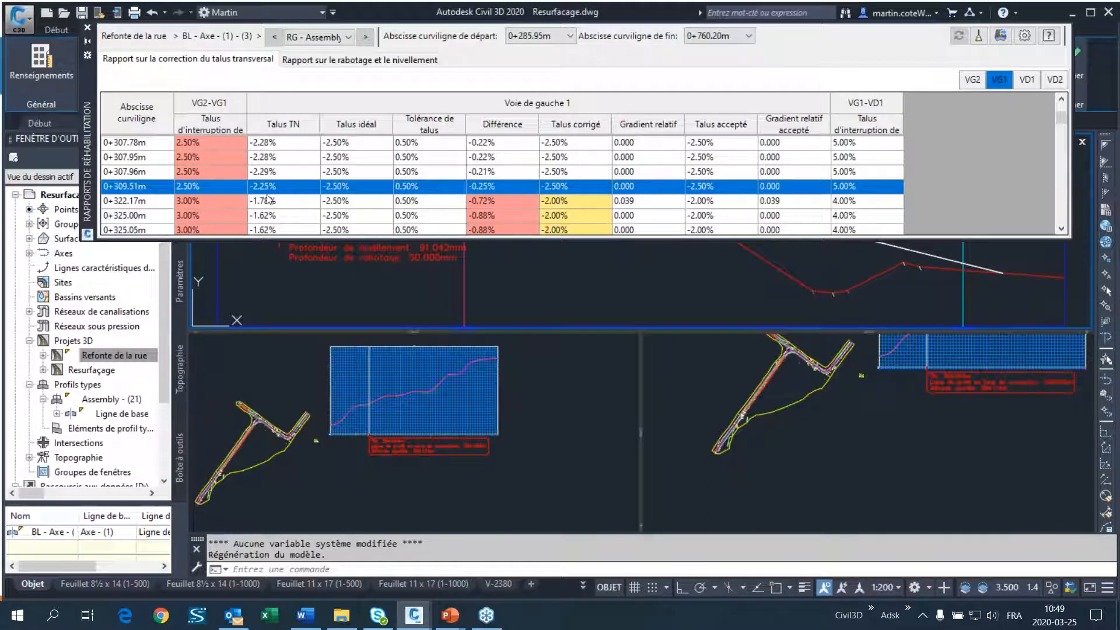
scroll(274, 201, "down", 6)
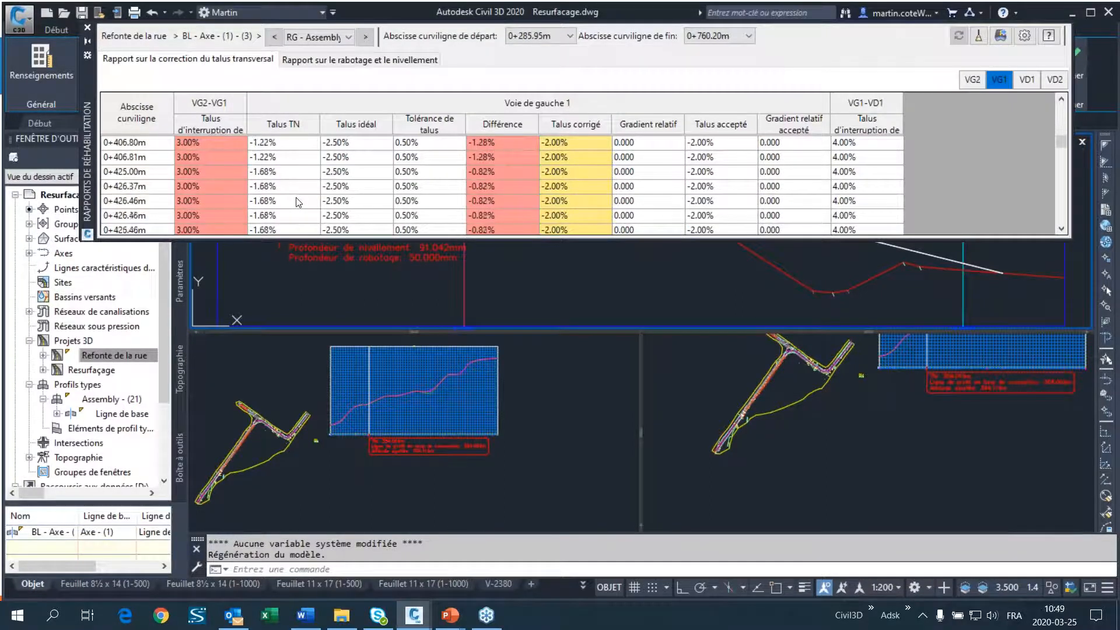
Add lane VD1 to the cross slope correction report, and bring up the milling and levelling report in an enlarged window.
left_click_drag(85, 161, 51, 334)
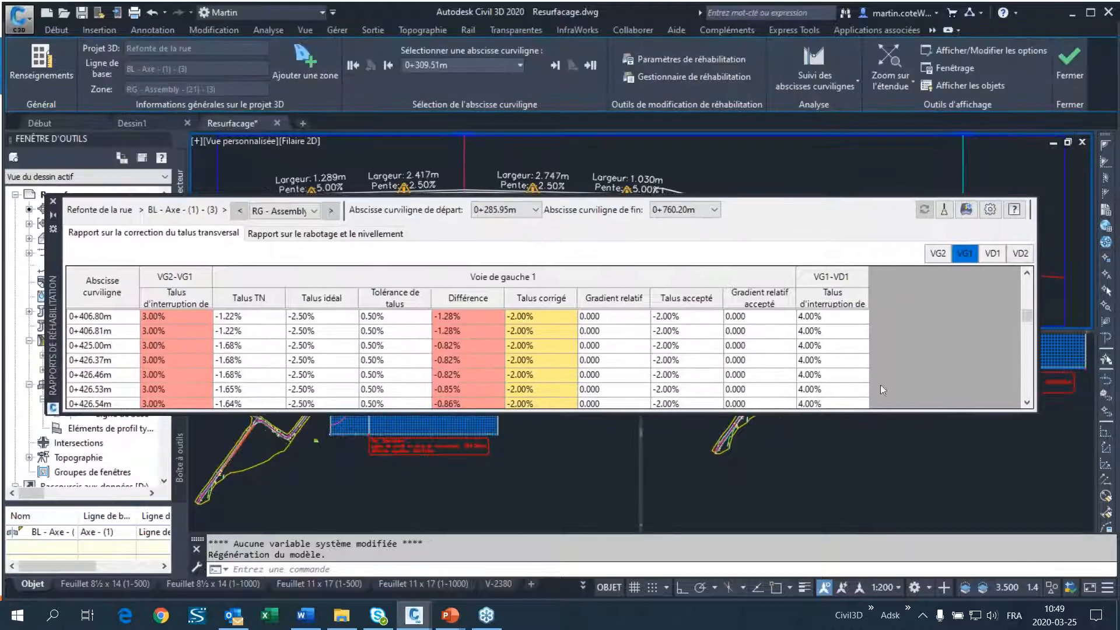
left_click(994, 254)
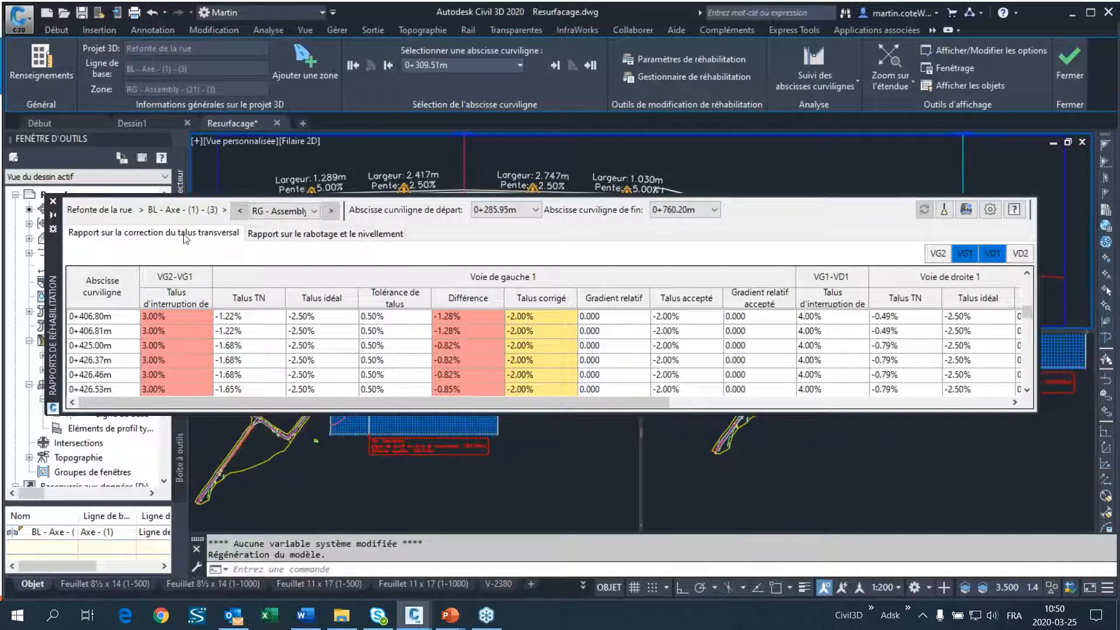
left_click(316, 236)
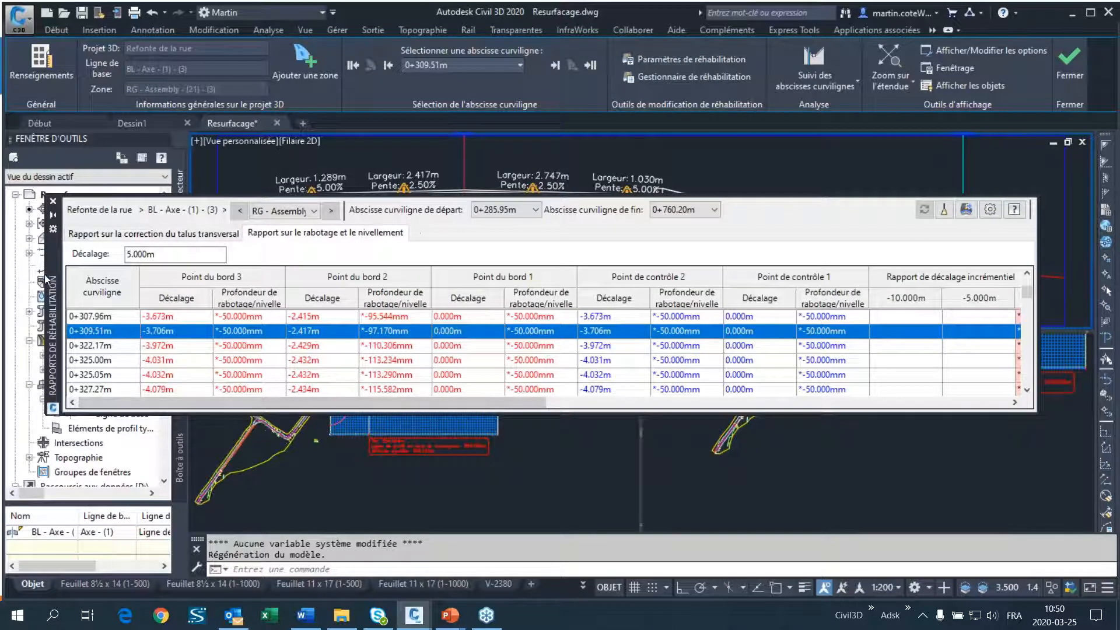
left_click_drag(51, 287, 42, 111)
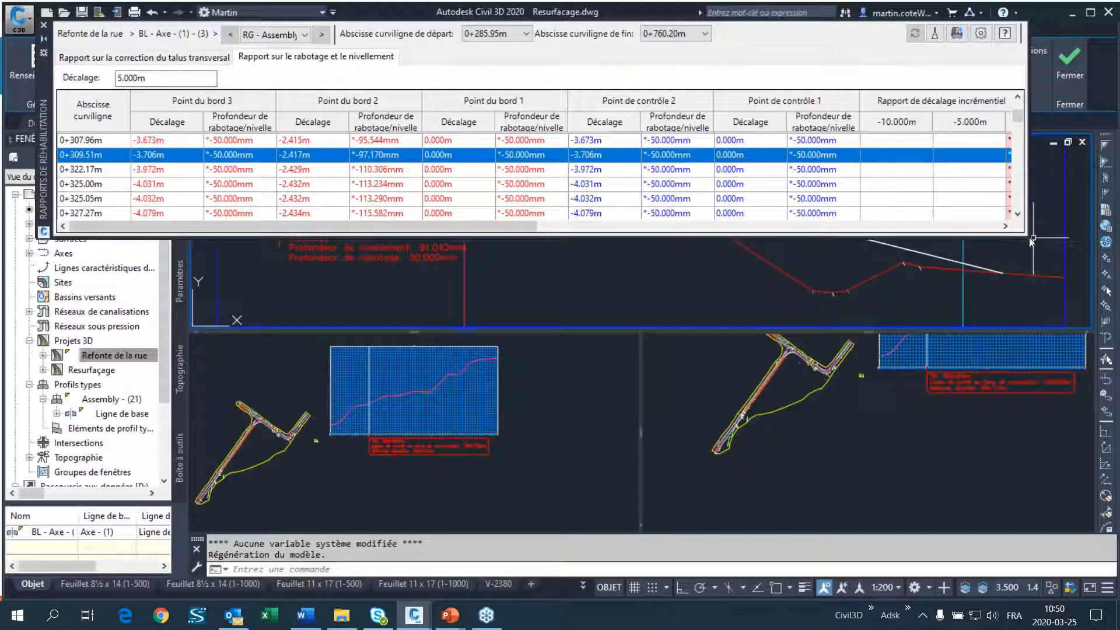
left_click_drag(1028, 238, 1080, 532)
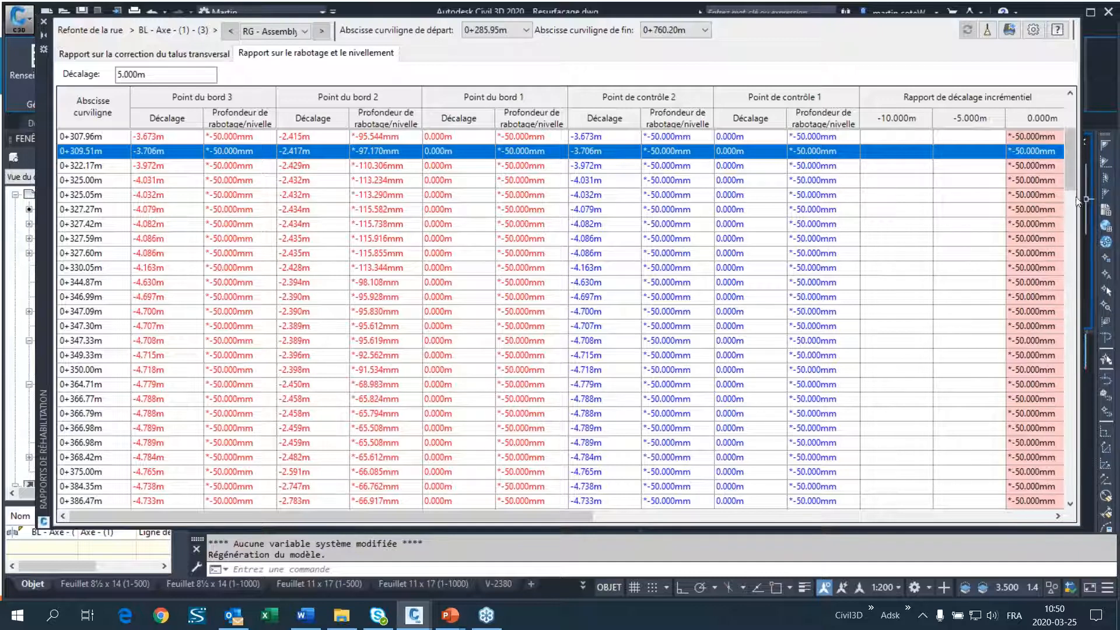
Set the milling and levelling report's offset increment to 2 m and review the depths in the incremental offset columns.
left_click_drag(565, 517, 554, 557)
left_click_drag(150, 75, 106, 83)
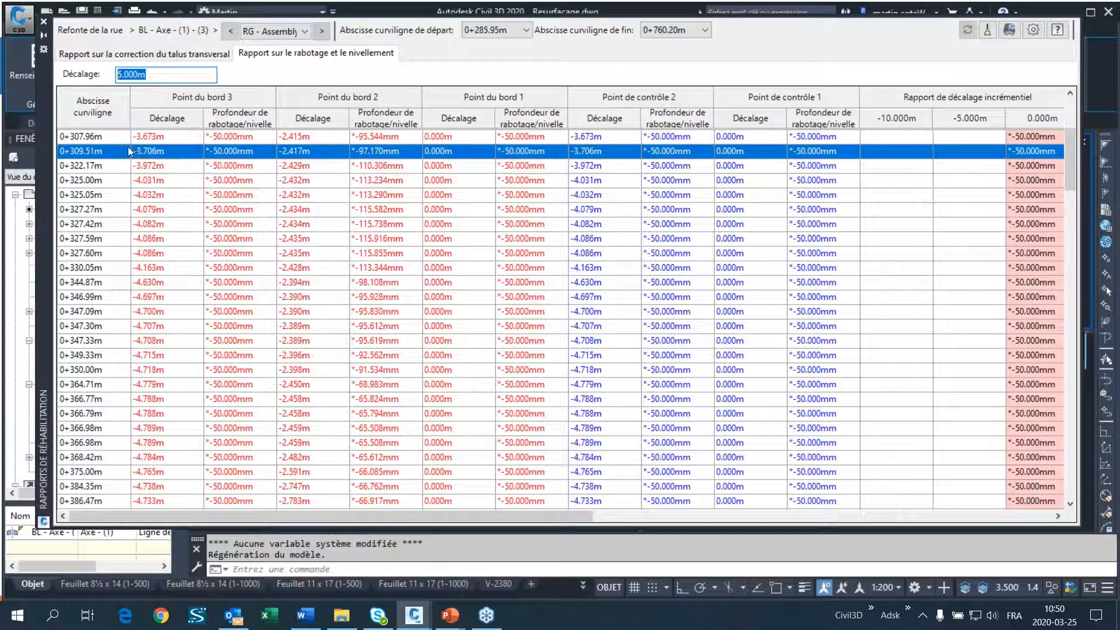
type("2")
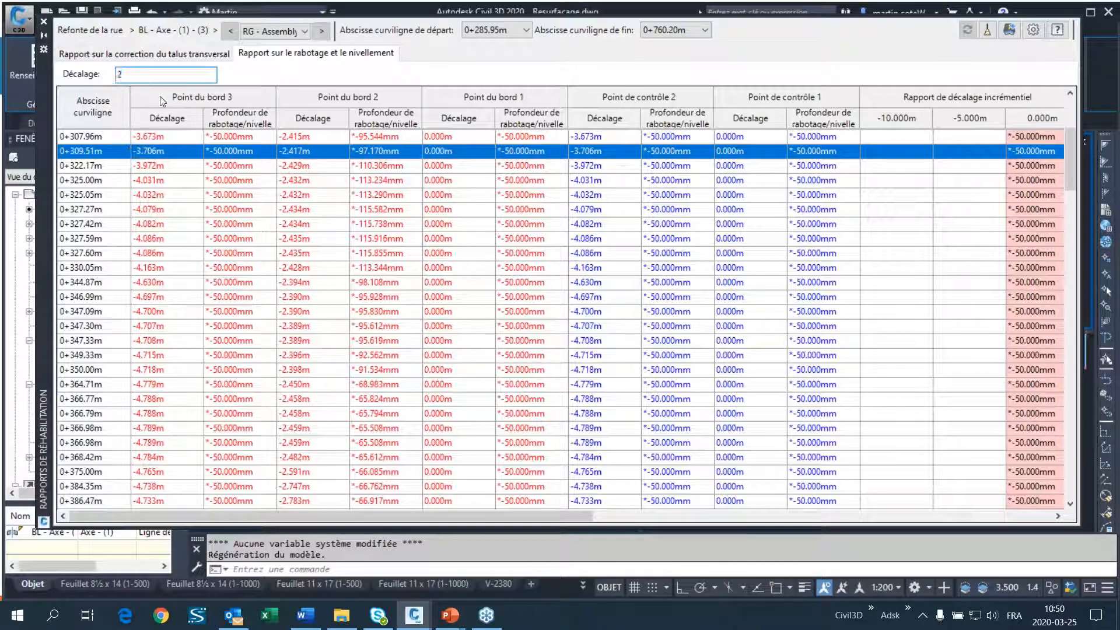
key("Return")
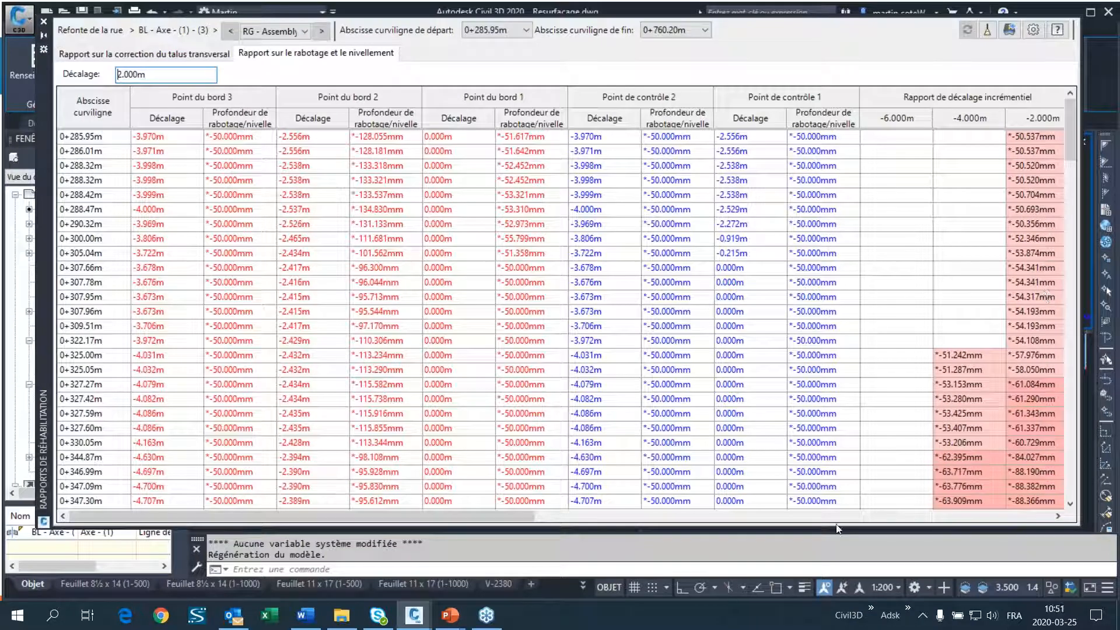
left_click_drag(482, 517, 646, 518)
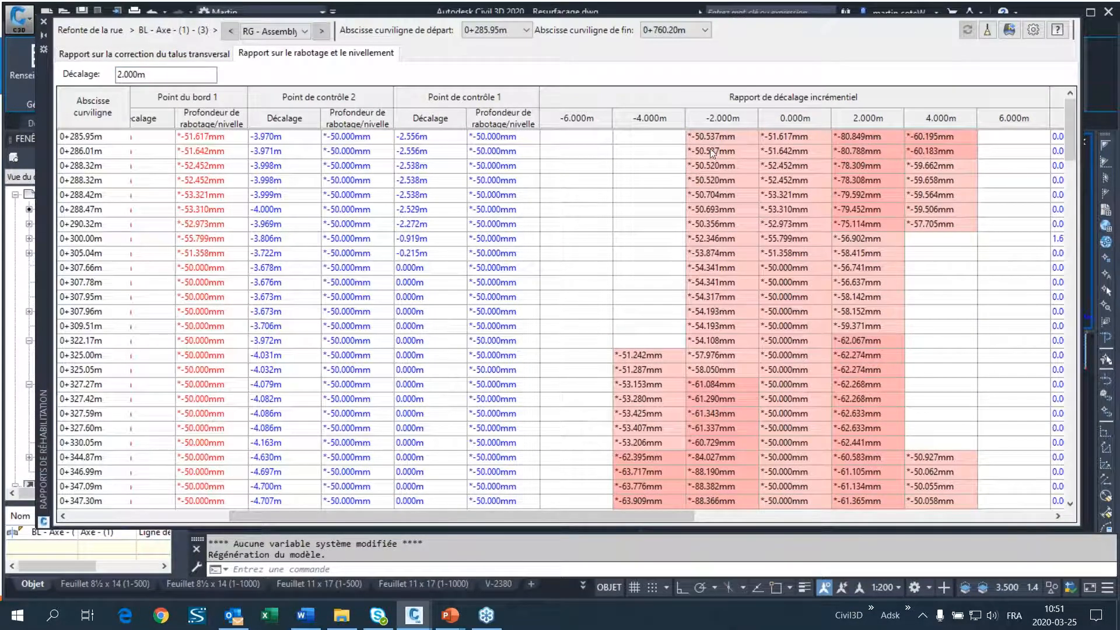
Set the milling and levelling report's offset increment to 1 m and review the incremental depths down to the last station.
double_click(166, 78)
type("1")
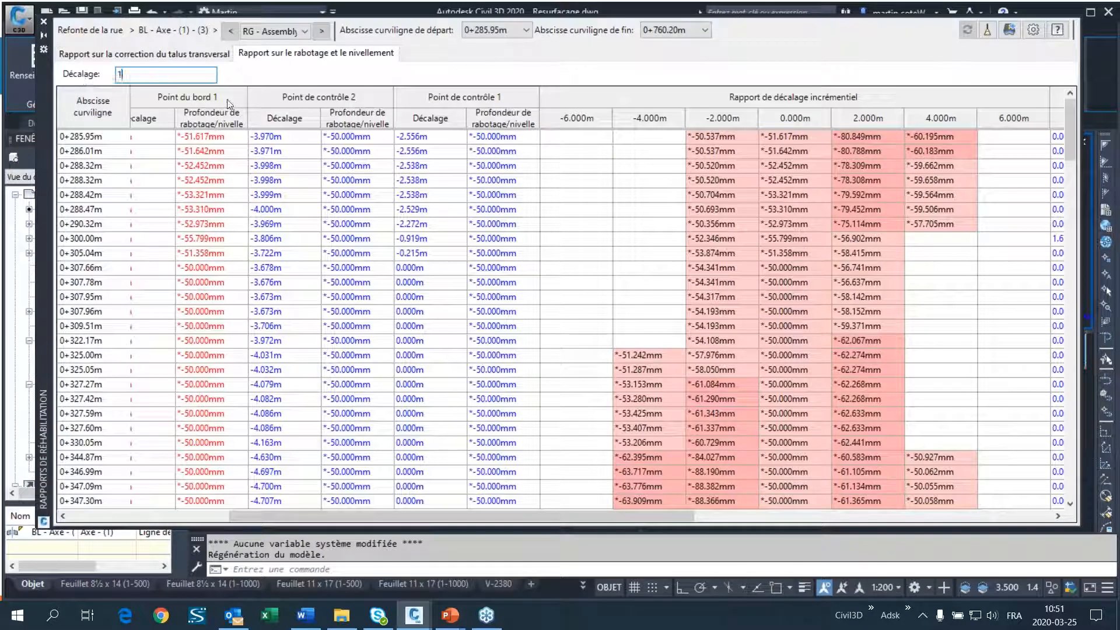
key("Return")
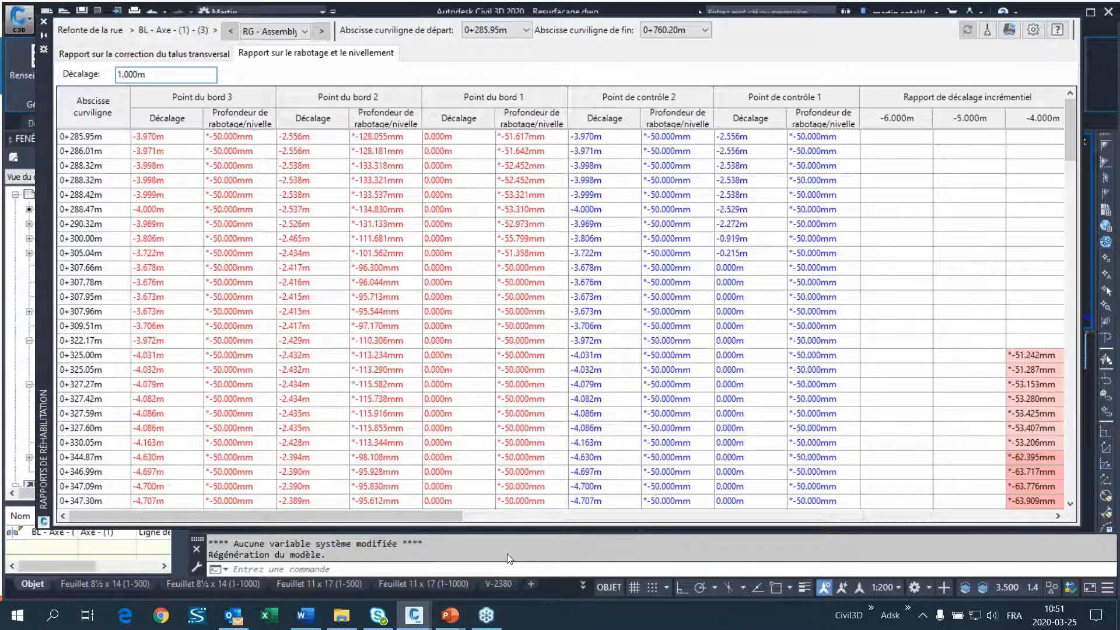
left_click_drag(422, 514, 782, 523)
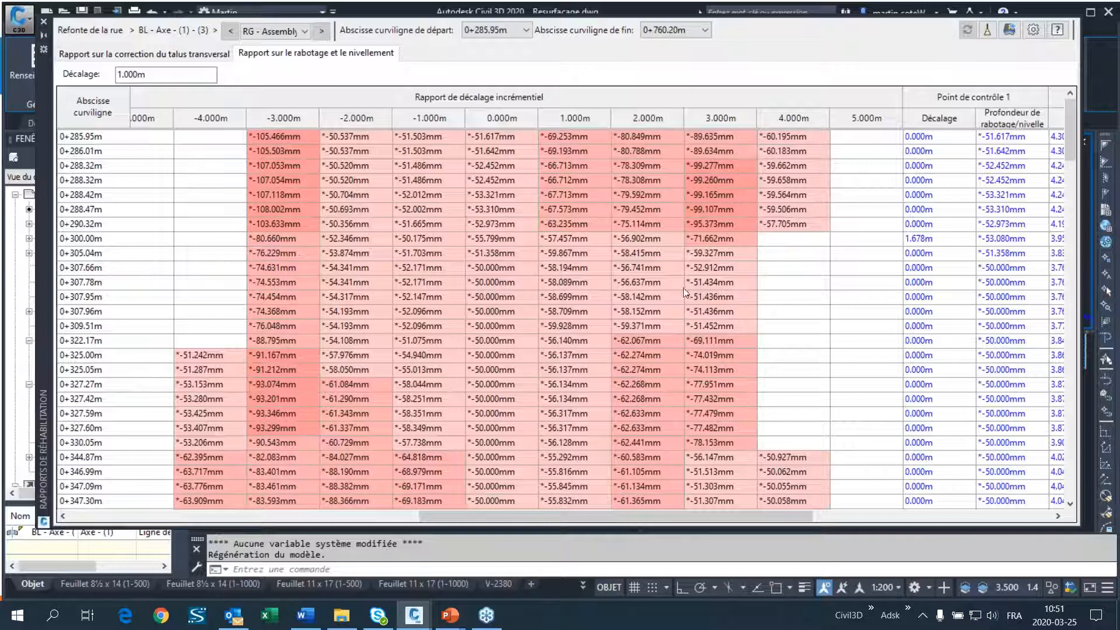
scroll(512, 279, "down", 15)
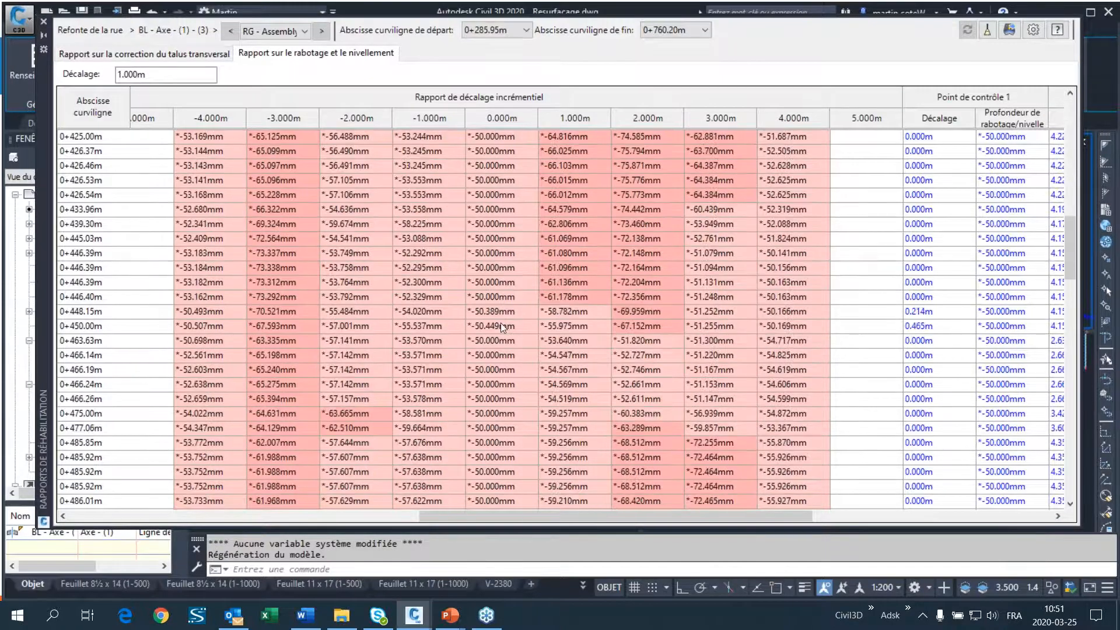
scroll(499, 334, "down", 12)
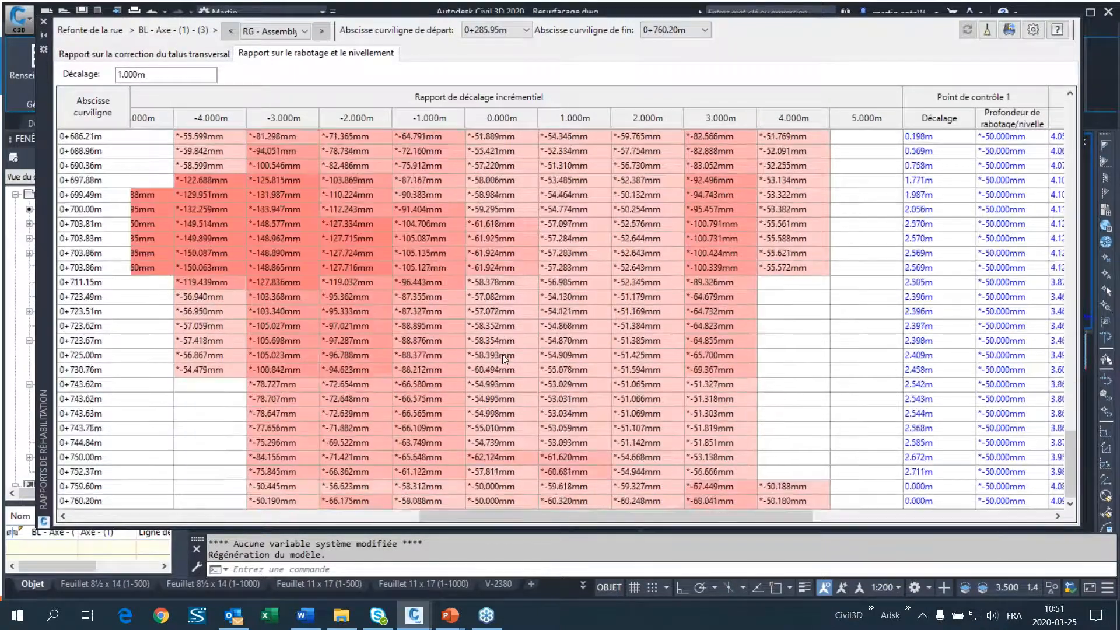
Display the cross section at station 0+699.49 from its report row and examine the corridor around it in plan view.
left_click(109, 200)
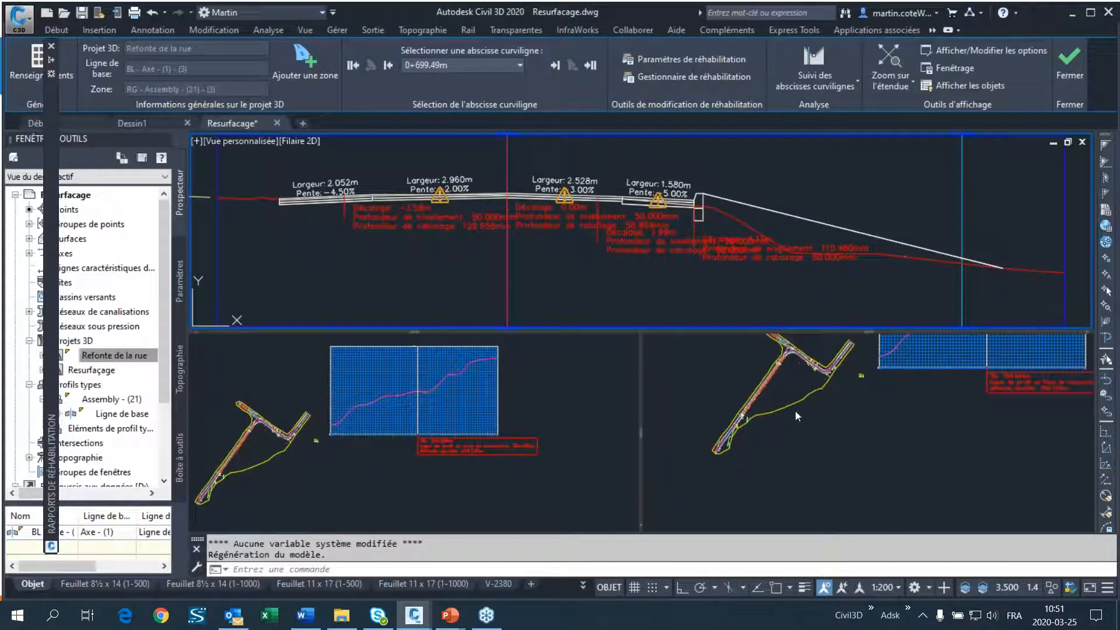
left_click(776, 398)
scroll(782, 379, "up", 3)
scroll(775, 485, "up", 3)
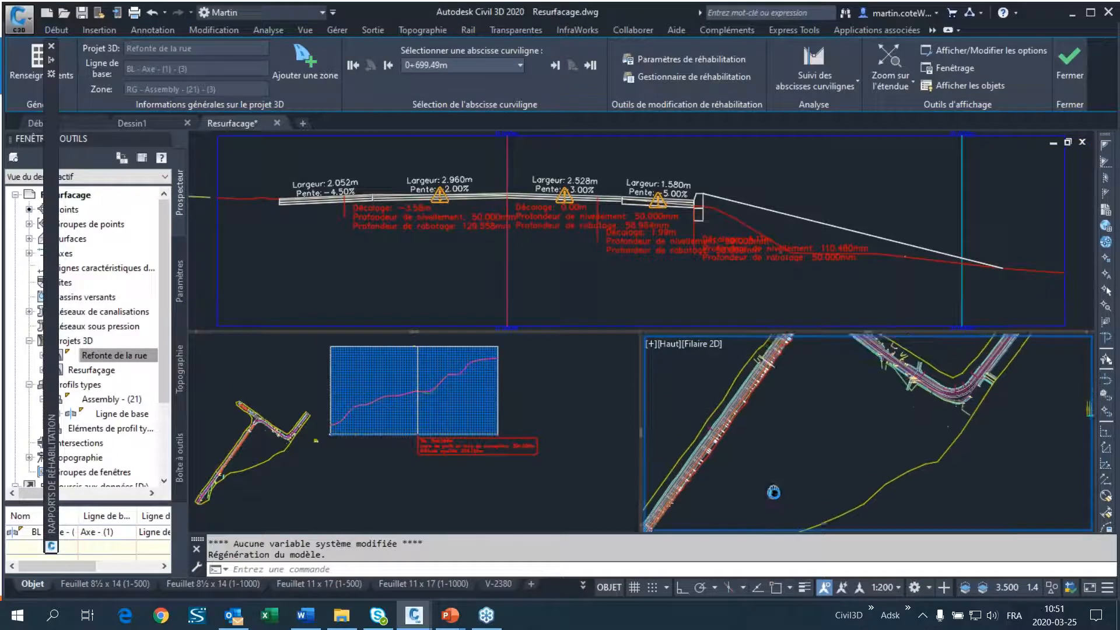
scroll(772, 479, "up", 3)
scroll(790, 447, "up", 2)
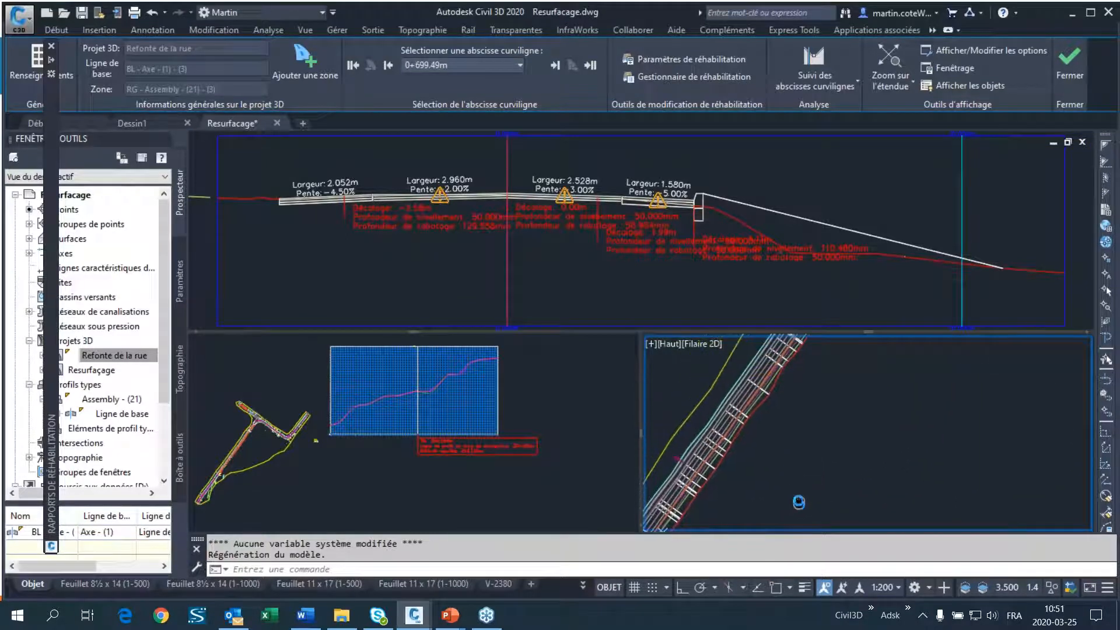
scroll(851, 475, "down", 3)
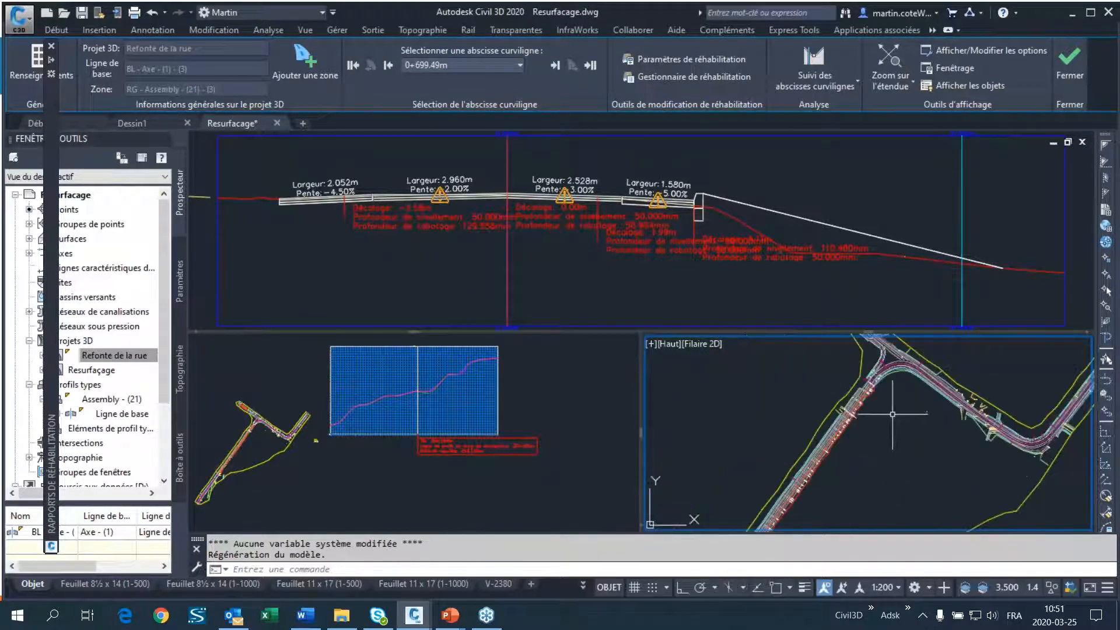
scroll(880, 419, "up", 2)
scroll(840, 381, "up", 2)
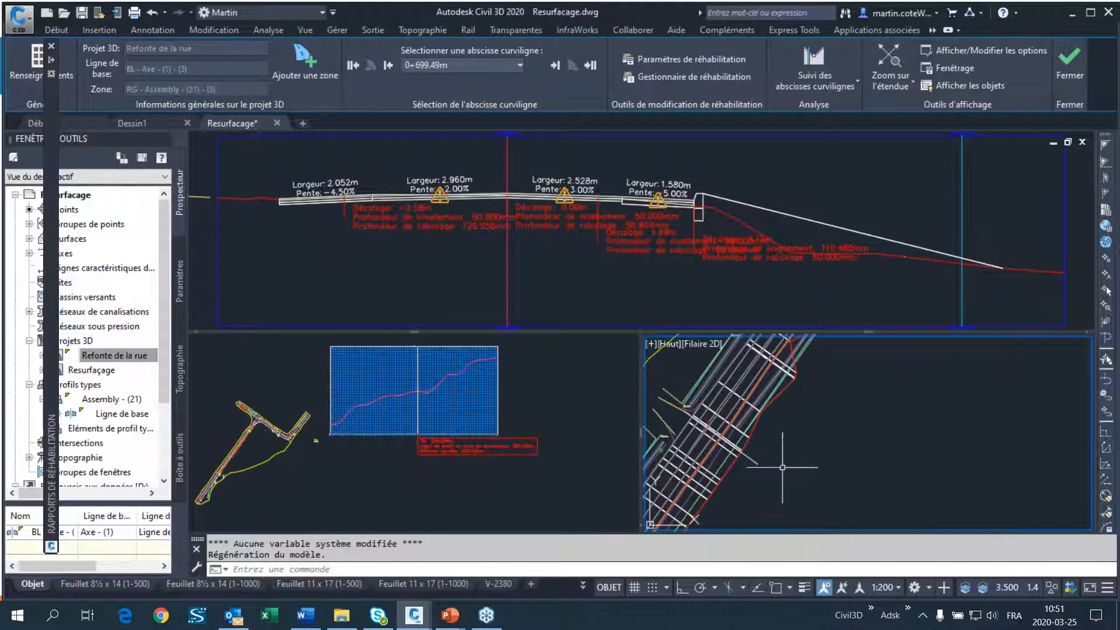
scroll(841, 471, "down", 3)
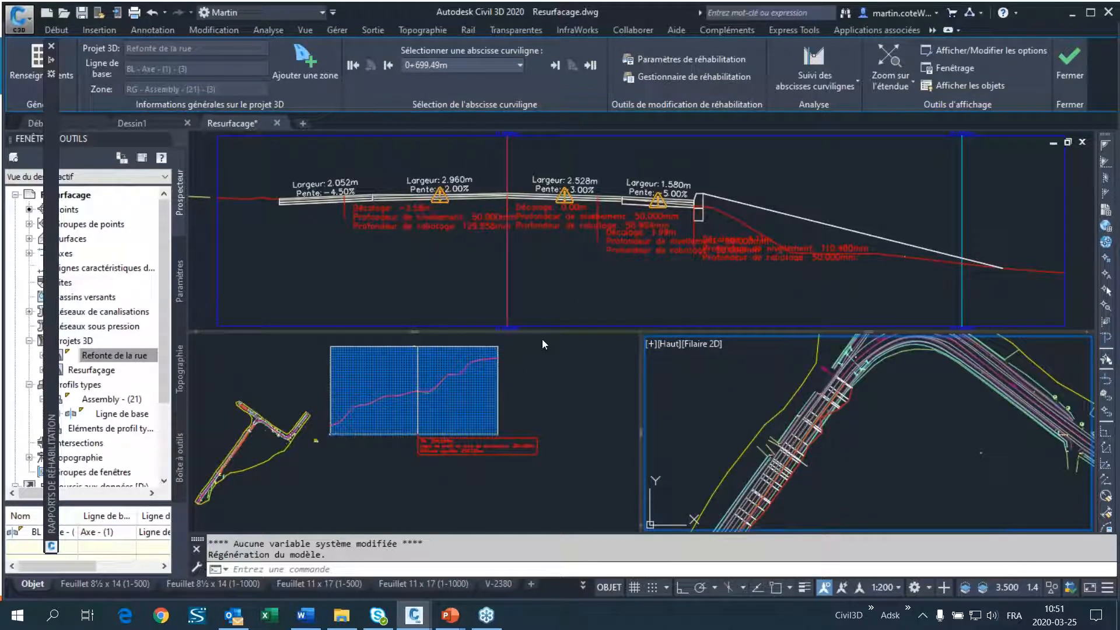
Export the milling and levelling report as the XML file RapportRehab-1 in the ReconstructionResurfacage folder.
mouse_move(54, 61)
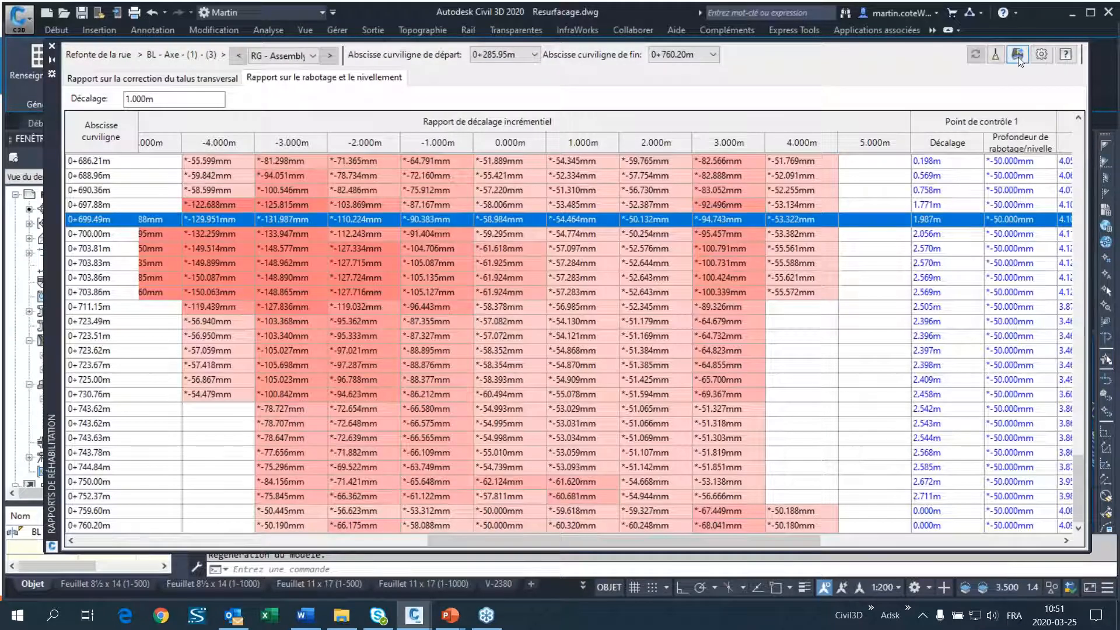
left_click(1016, 57)
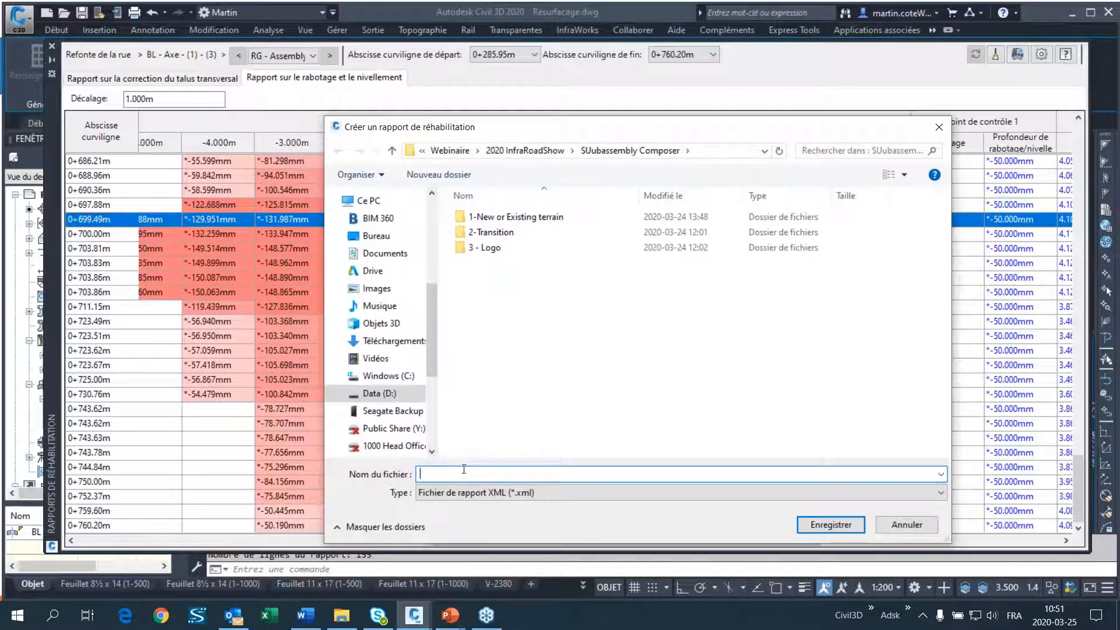
type("RapportReha")
left_click(525, 151)
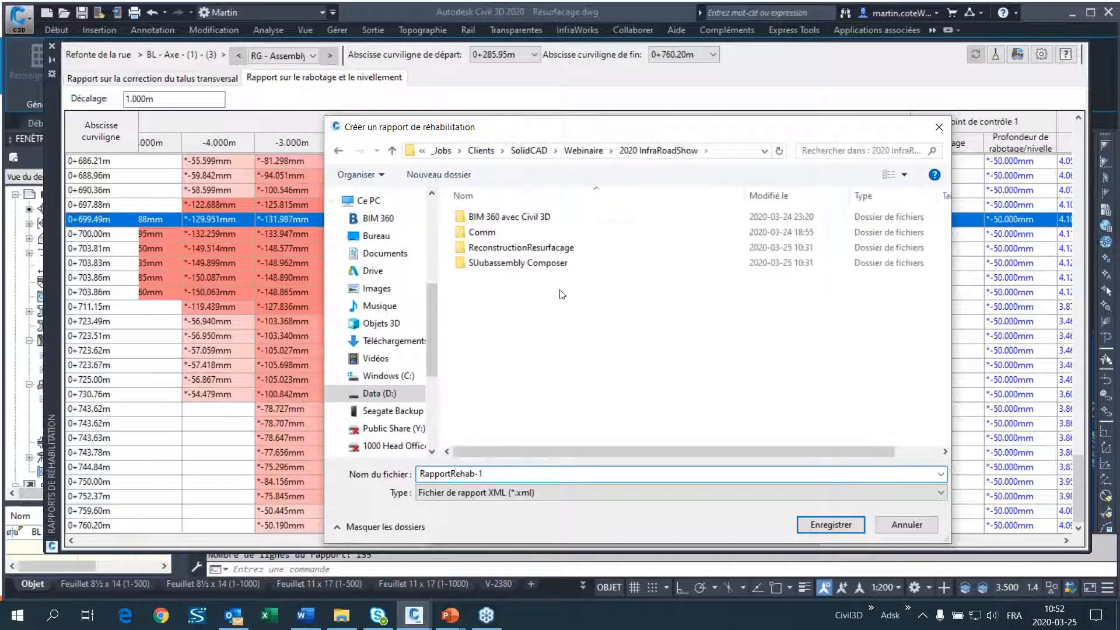
double_click(514, 247)
left_click(831, 524)
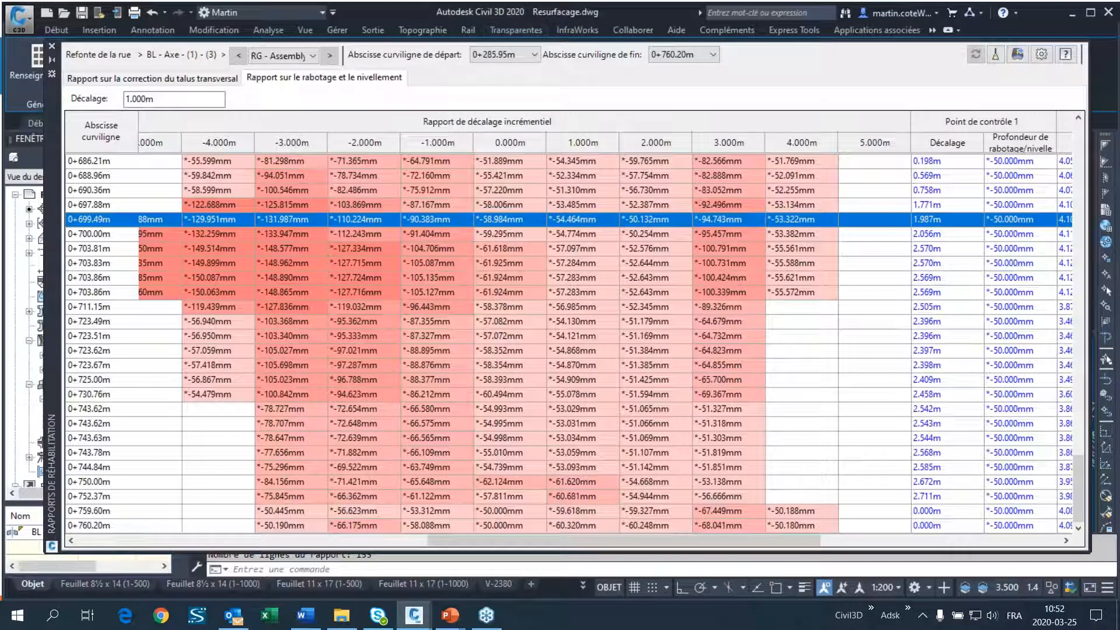
Open the exported RapportRehab-1.xml in the web browser from its folder and review its station table.
left_click(340, 617)
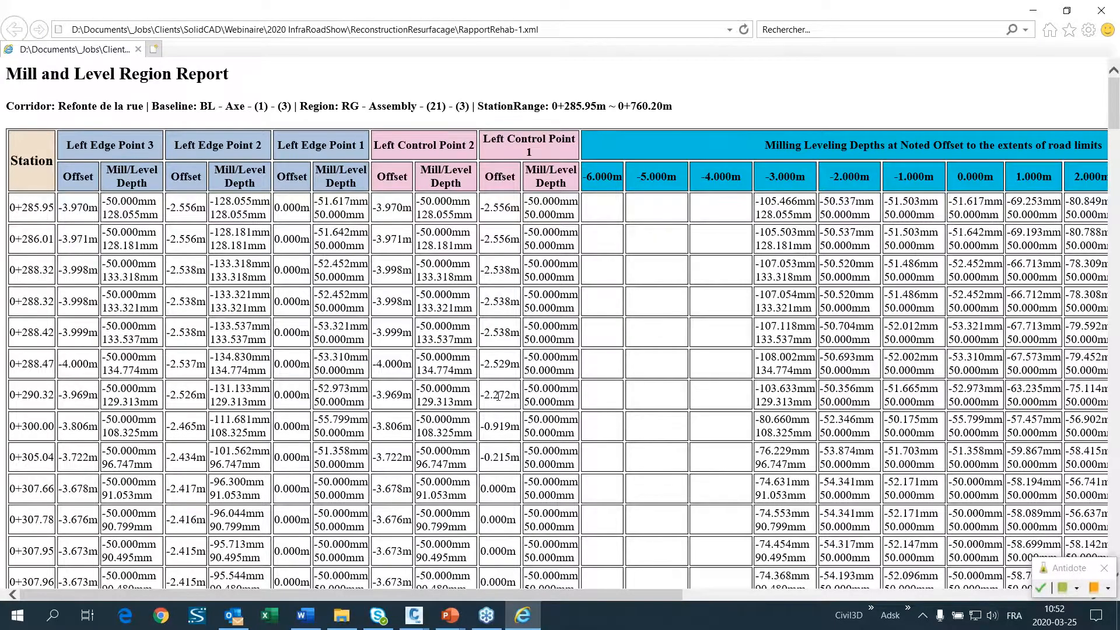
scroll(498, 396, "down", 3)
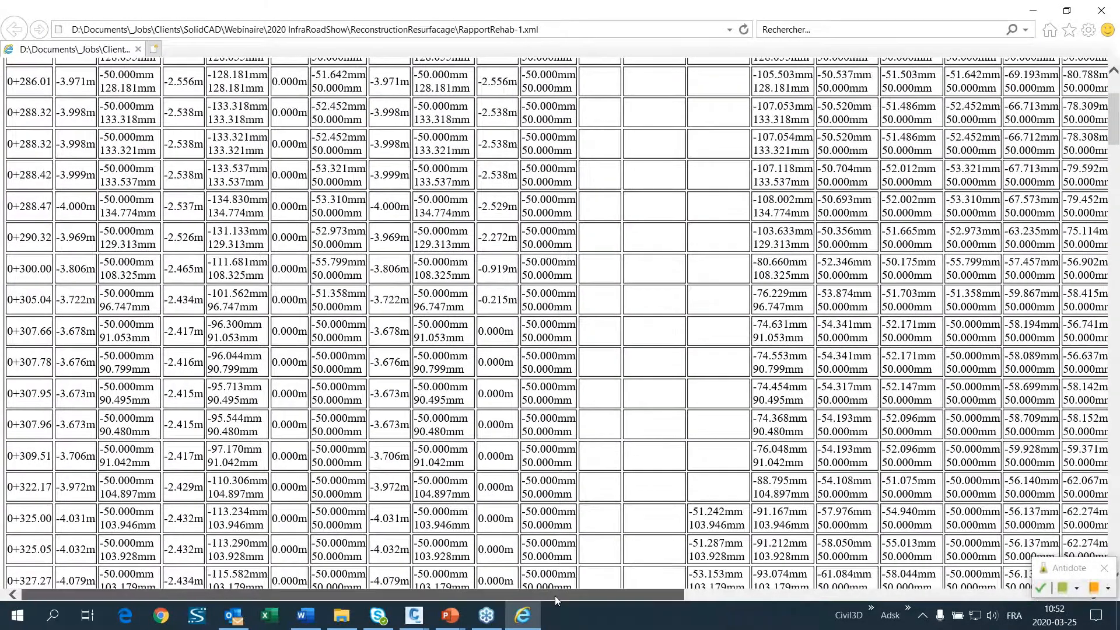
left_click_drag(555, 597, 435, 594)
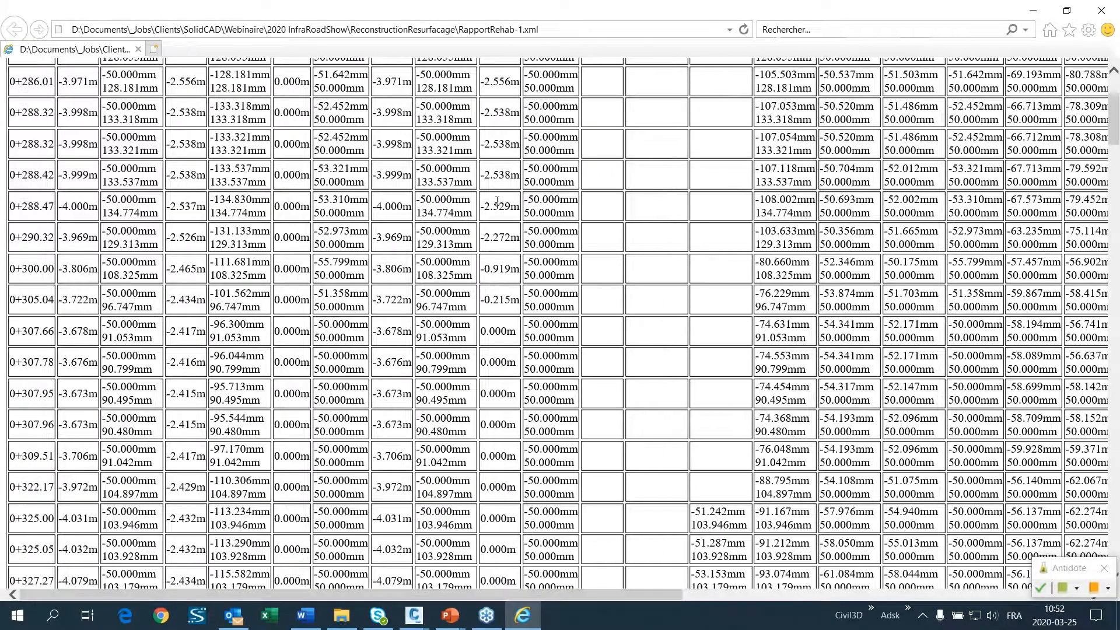
Copy the entire milling and levelling report into a blank Excel workbook starting at cell A1, and look over the pasted table.
key("ctrl+a")
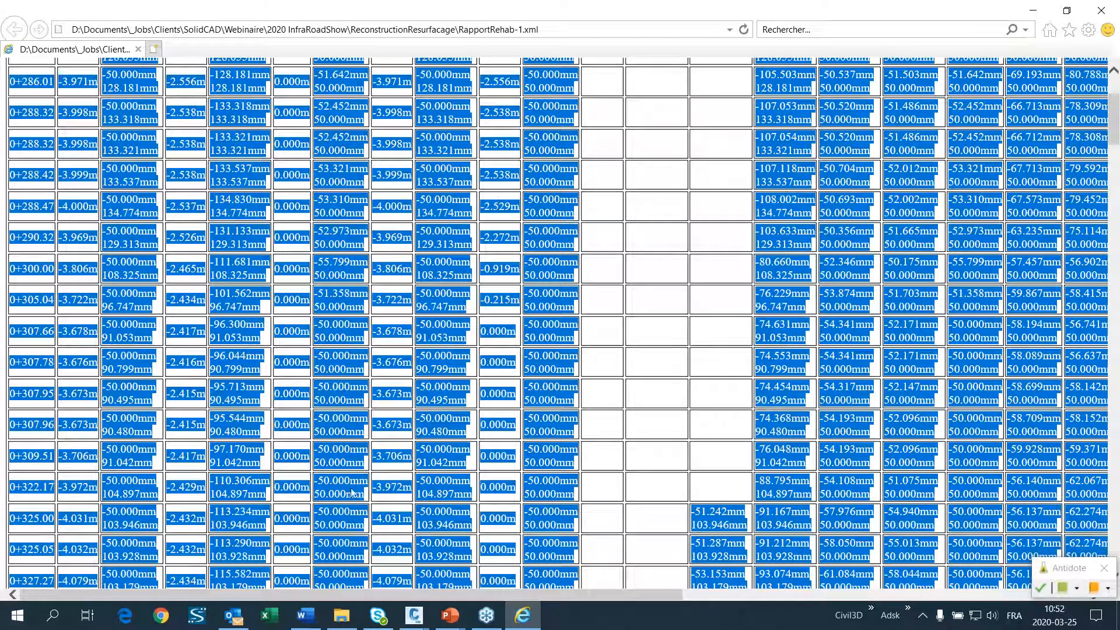
left_click(269, 615)
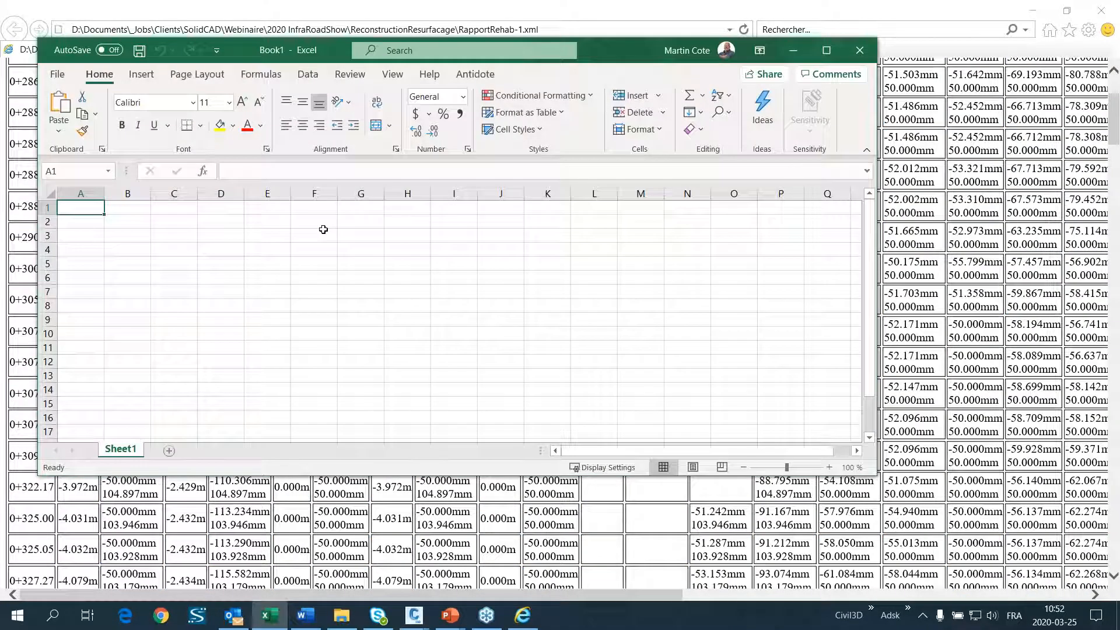
key("ctrl+v")
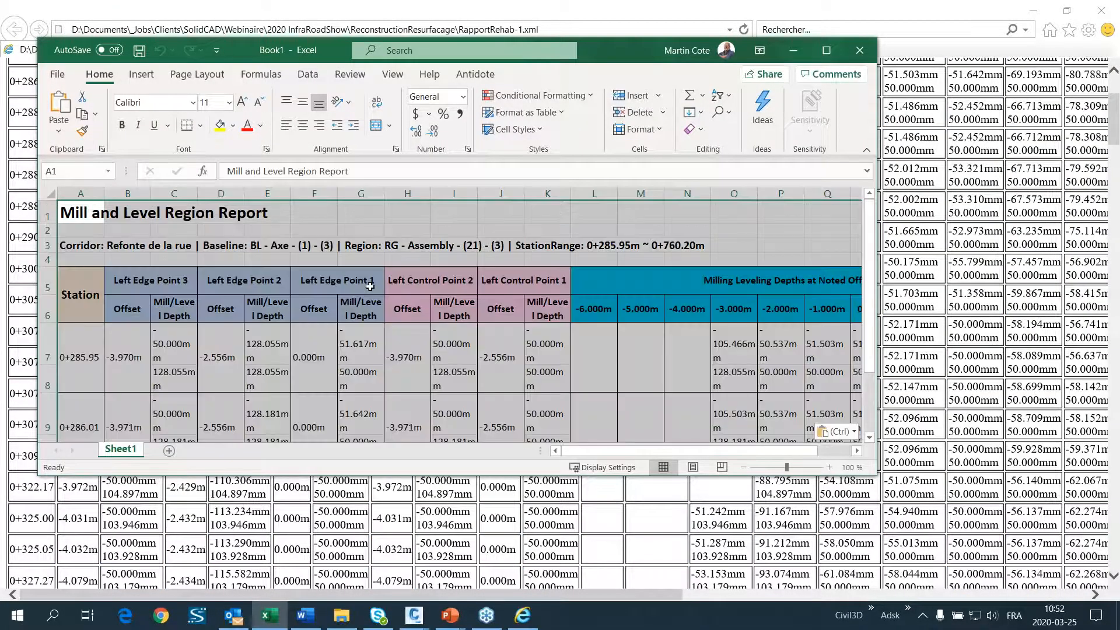
scroll(391, 291, "down", 3)
scroll(390, 290, "up", 3)
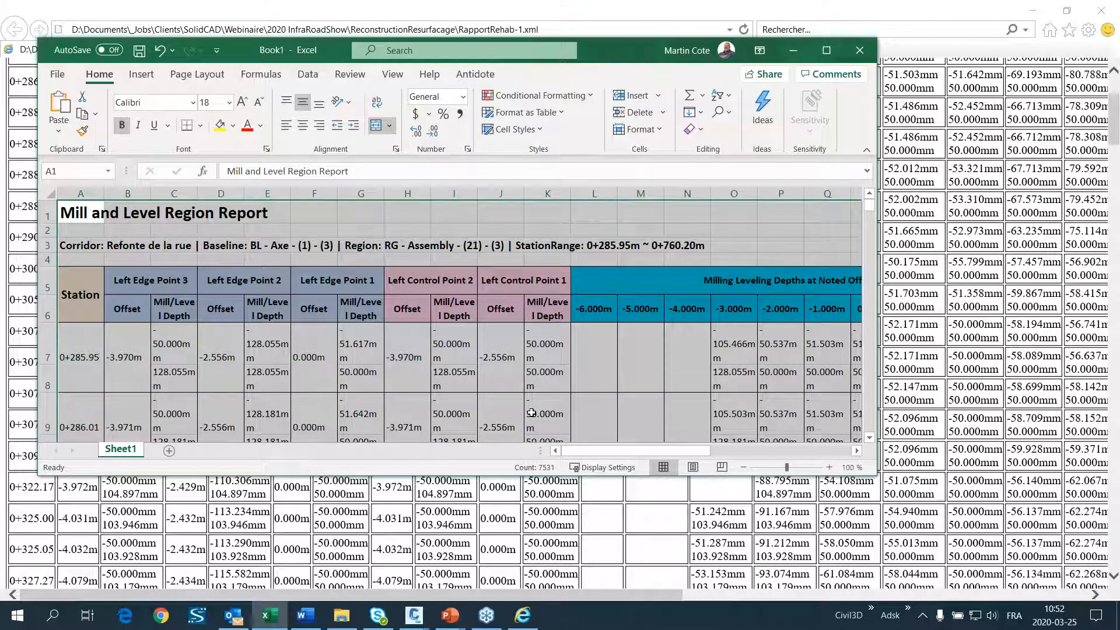
Minimize Excel and the browser, return to Civil 3D and close the rehabilitation reports window.
left_click(792, 50)
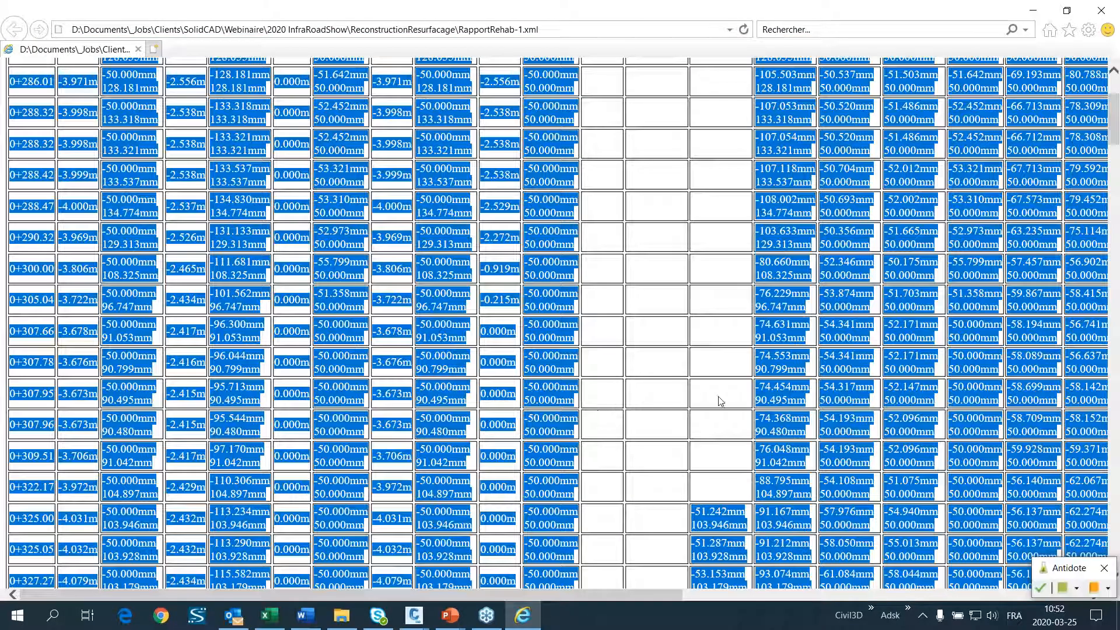
left_click(1032, 12)
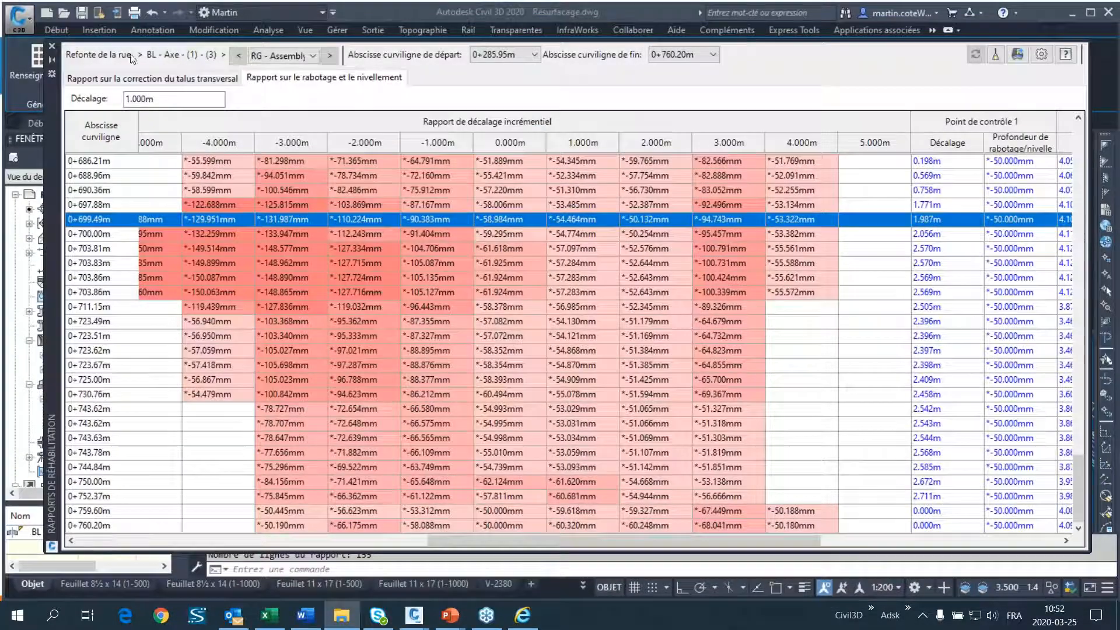
left_click(52, 47)
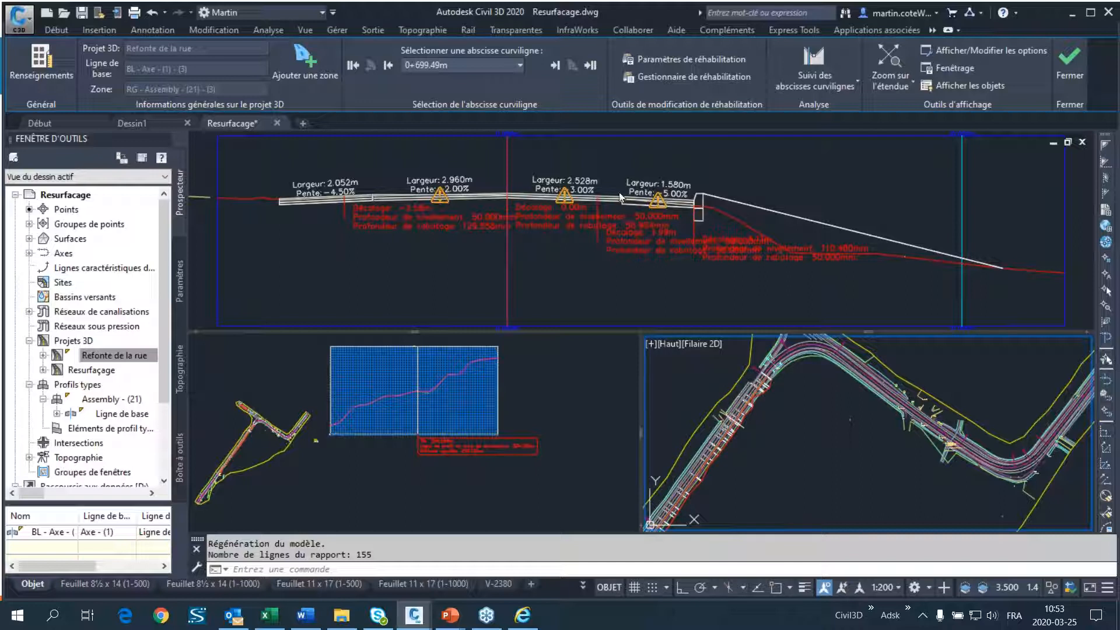
Examine the typical section's central lane and outer subassemblies in the plan viewport, selecting them in turn and releasing the selection.
scroll(316, 444, "down", 2)
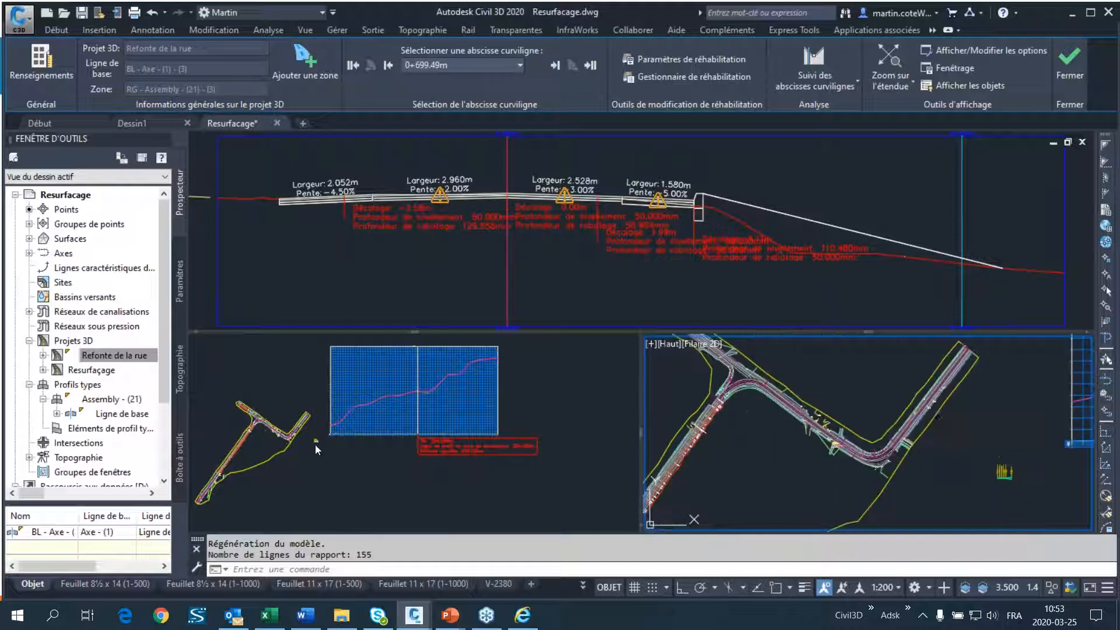
scroll(869, 481, "up", 1)
scroll(869, 455, "up", 10)
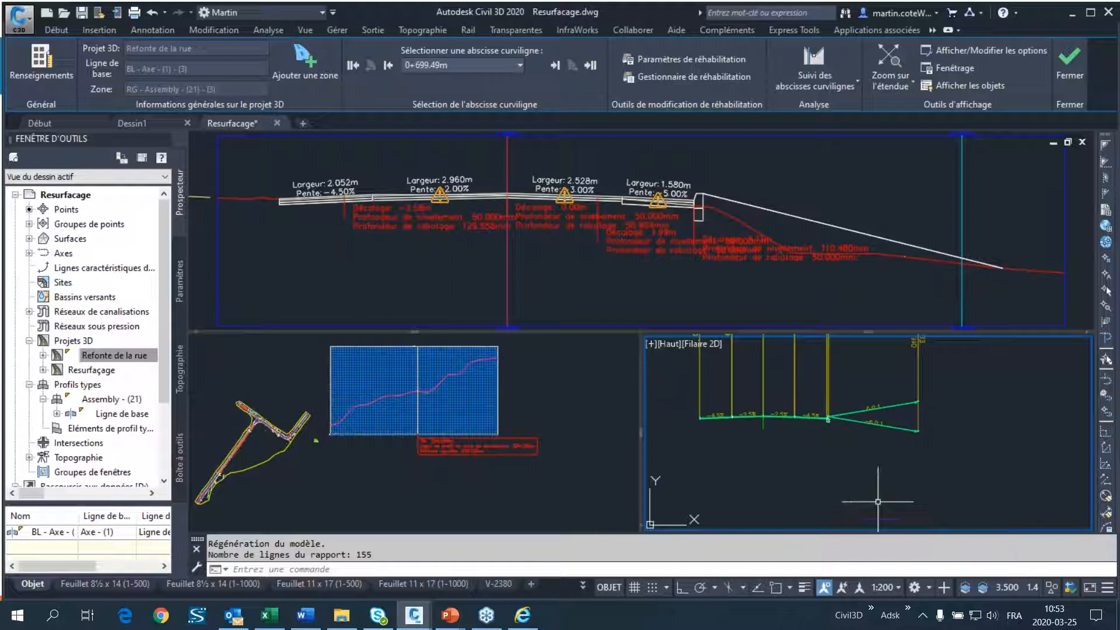
scroll(747, 412, "up", 4)
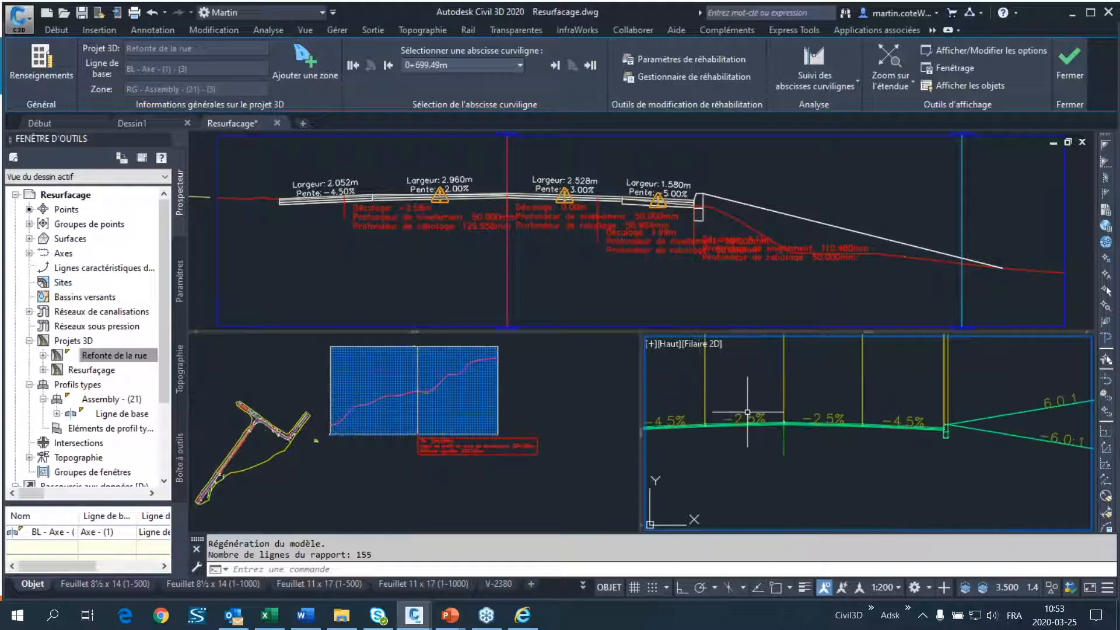
left_click(826, 426)
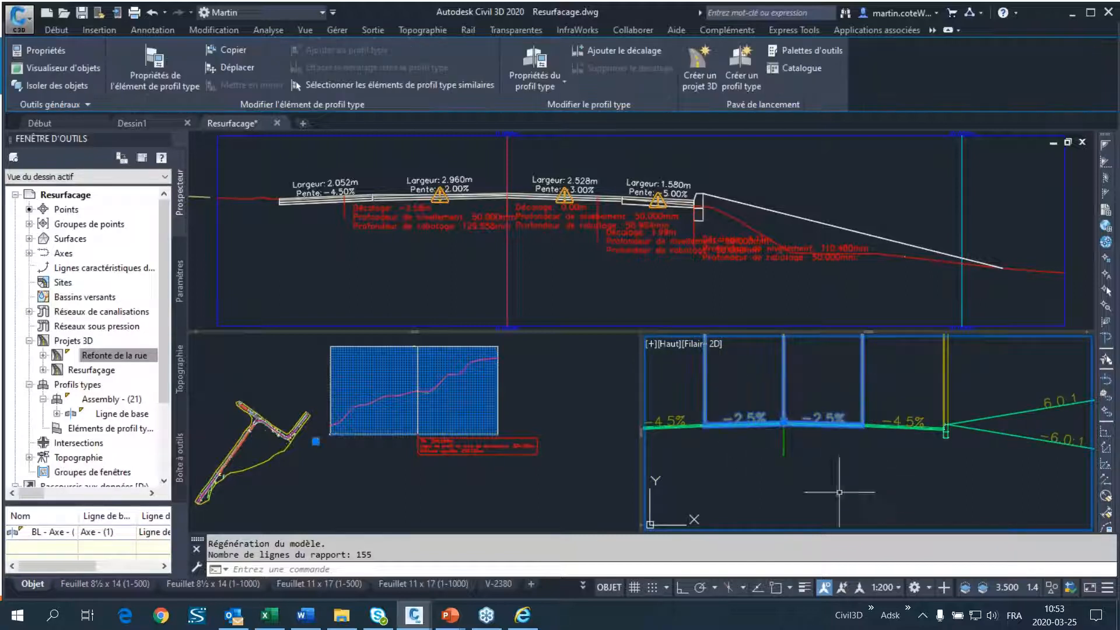
key("Escape")
left_click(912, 429)
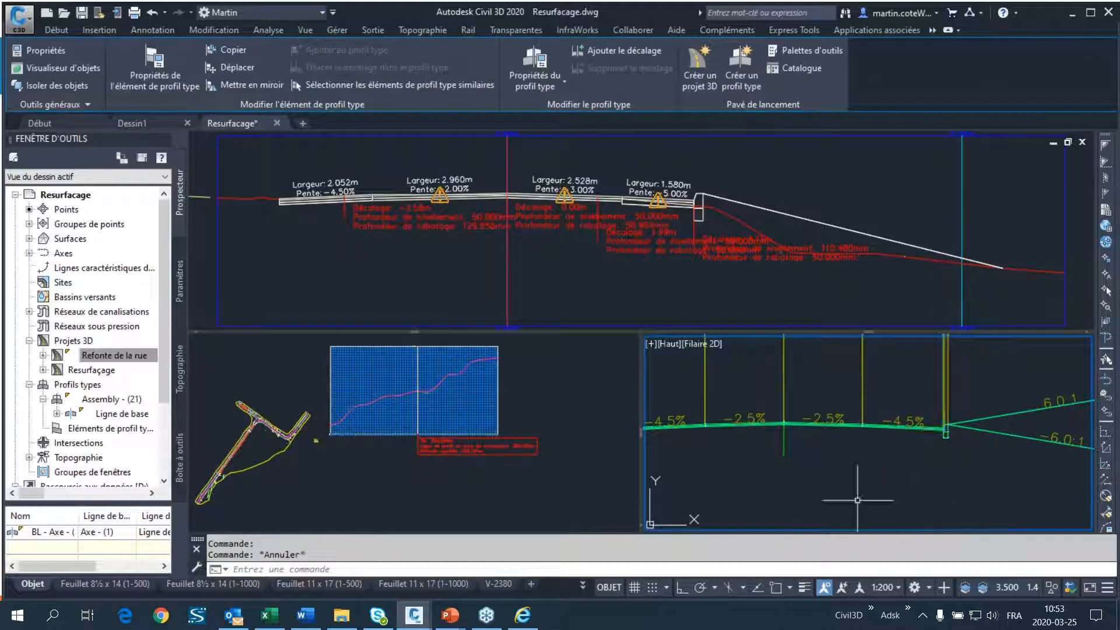
key("Escape")
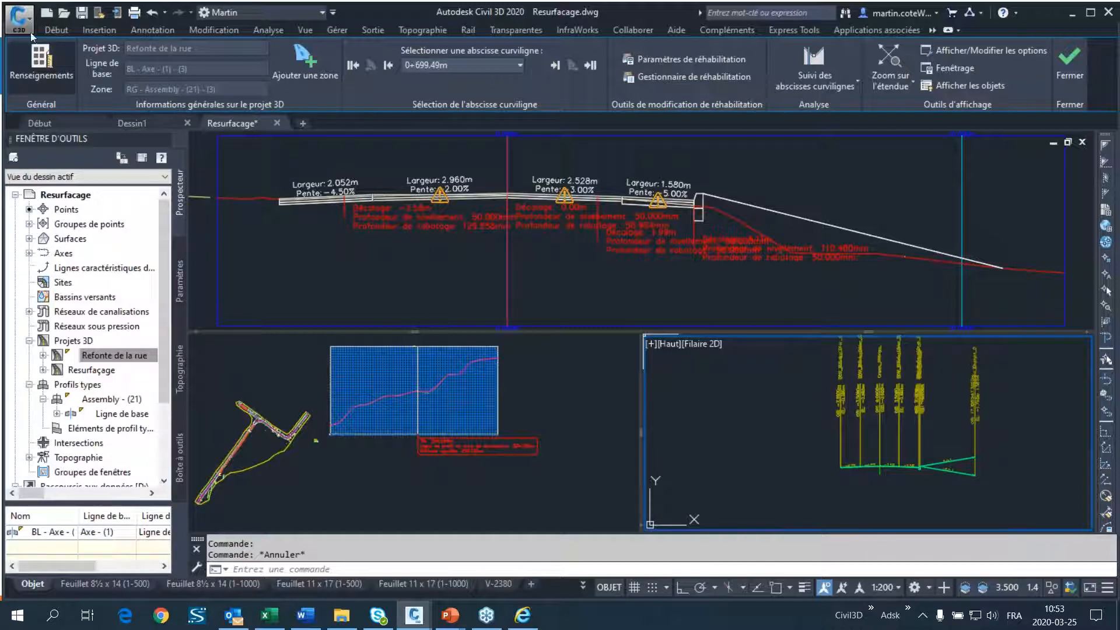
Show the rehabilitation subassemblies among the tool palettes and open the help page of RecouvrementElargissementDepuisBordure.
left_click(57, 30)
left_click(81, 86)
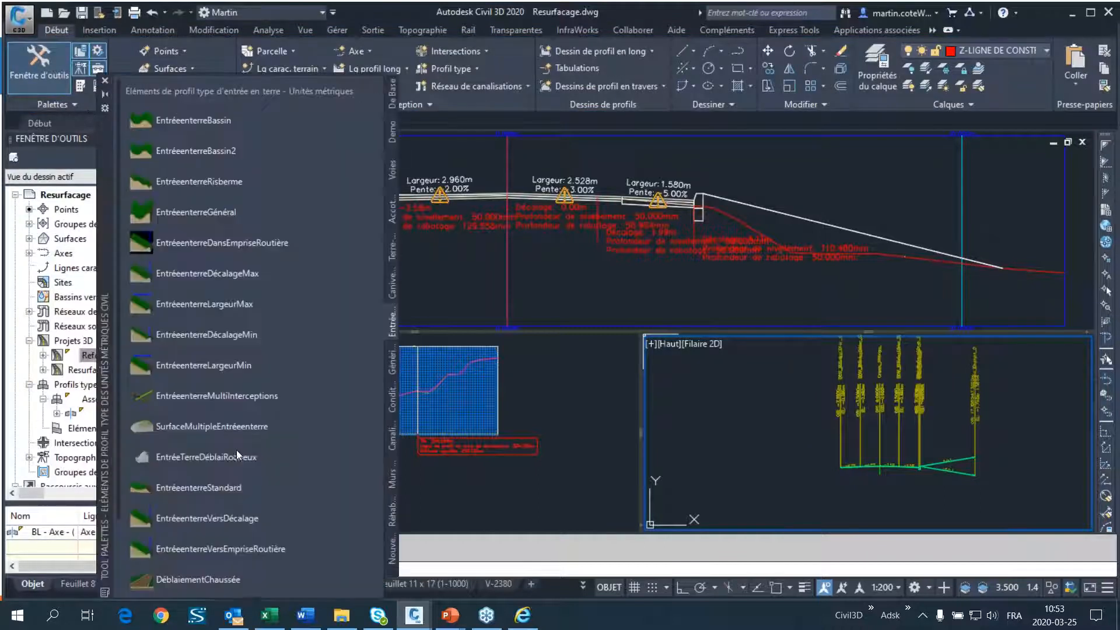
left_click(392, 516)
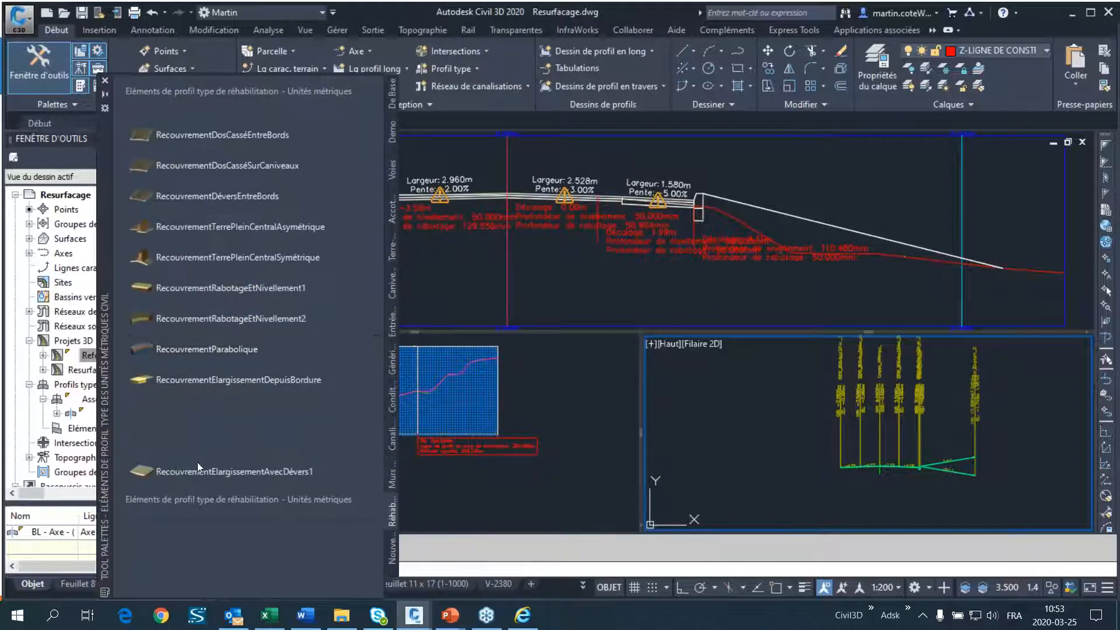
right_click(201, 380)
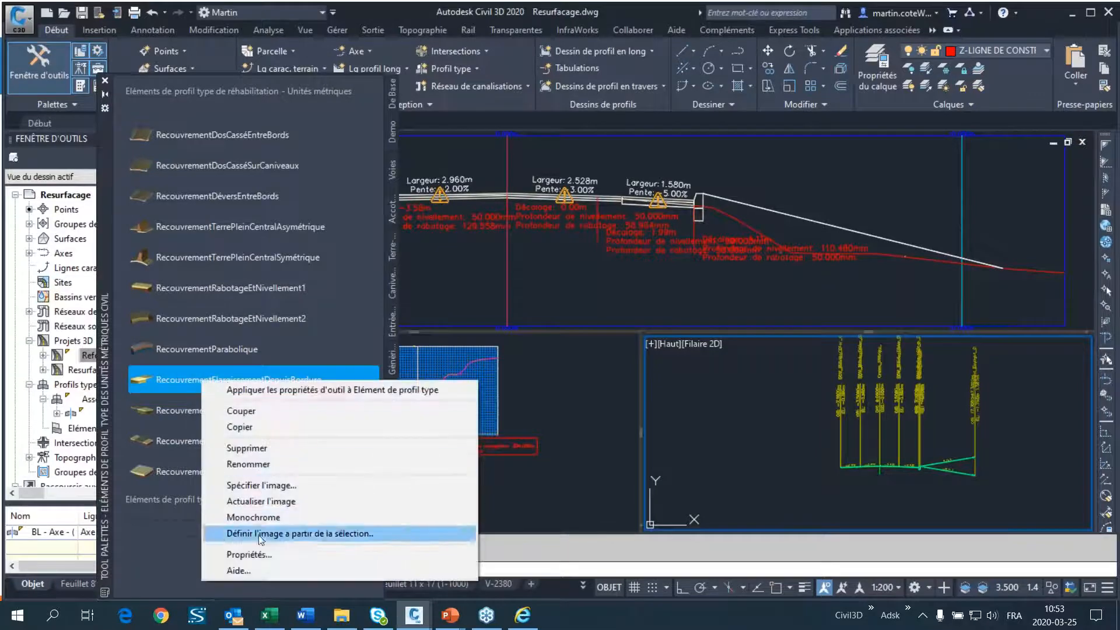
left_click(236, 571)
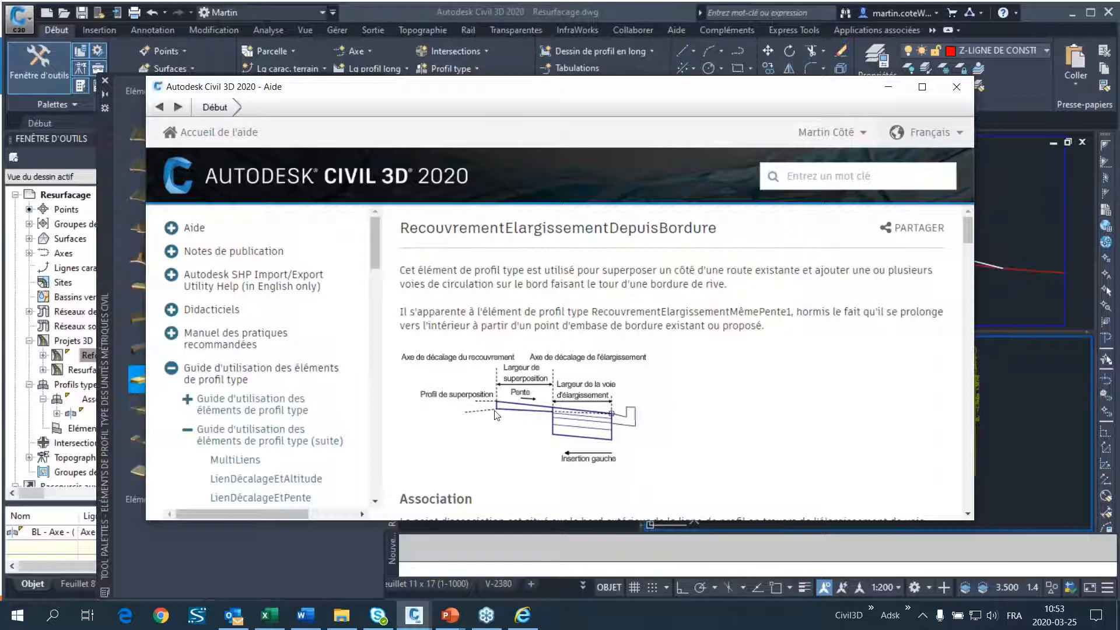
Review the RecouvrementElargissementDepuisBordure help page's input and target parameters, including surface, offset and profile targets, and return to its diagram.
scroll(511, 379, "down", 10)
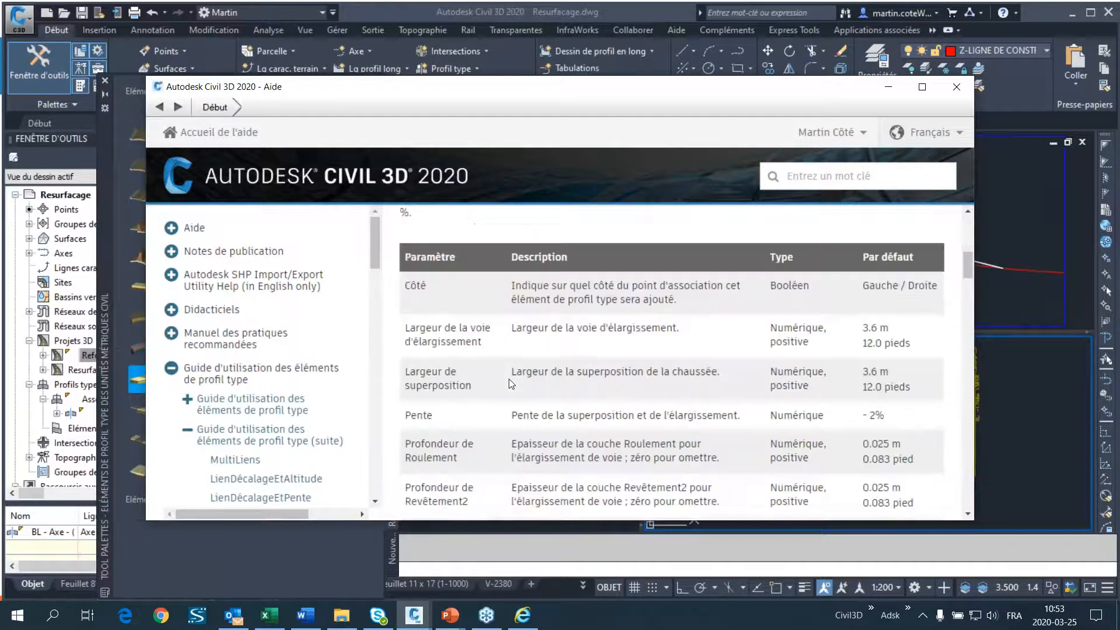
scroll(510, 382, "down", 3)
scroll(510, 380, "up", 2)
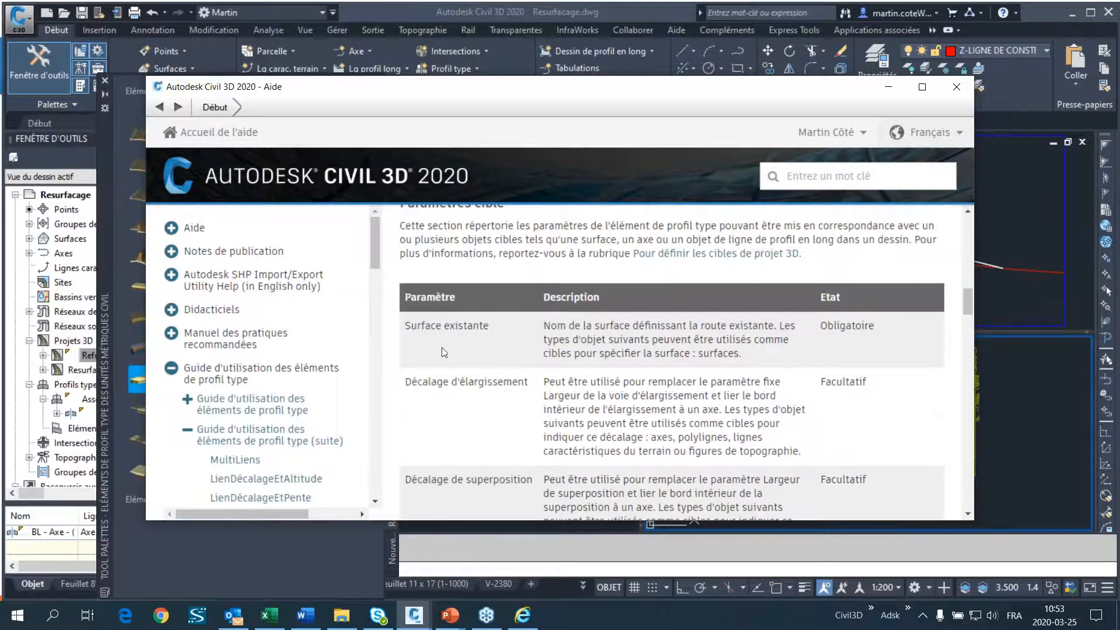
scroll(469, 400, "down", 2)
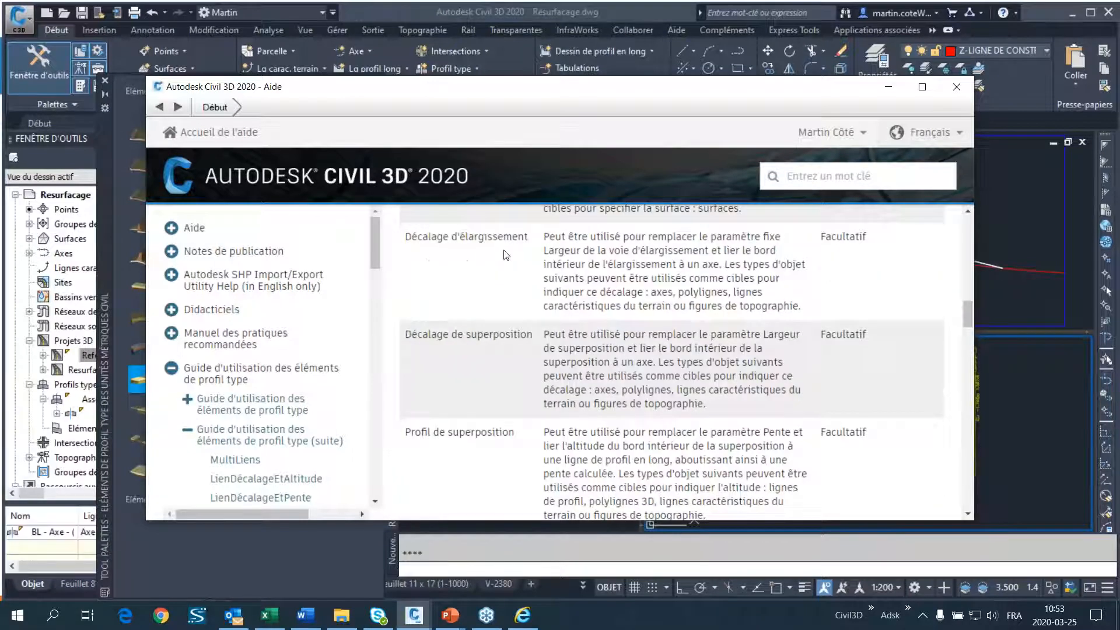
scroll(502, 368, "down", 2)
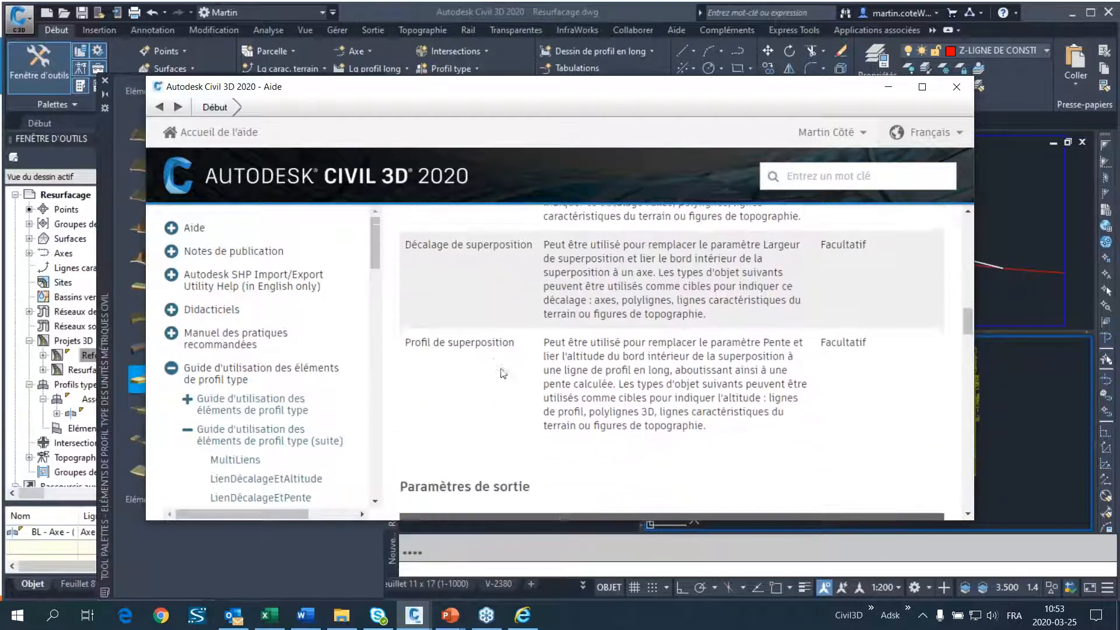
scroll(502, 388, "up", 10)
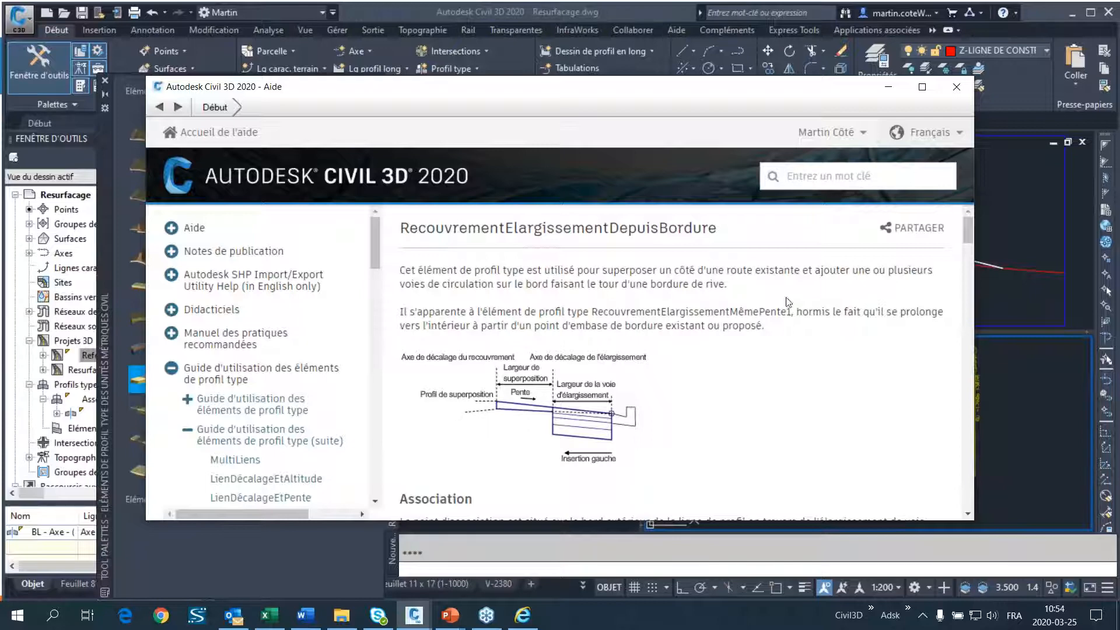
Close the help window and reposition the rehabilitation tool palettes over the toolspace to uncover more of the section drawing.
left_click_drag(556, 95, 731, 68)
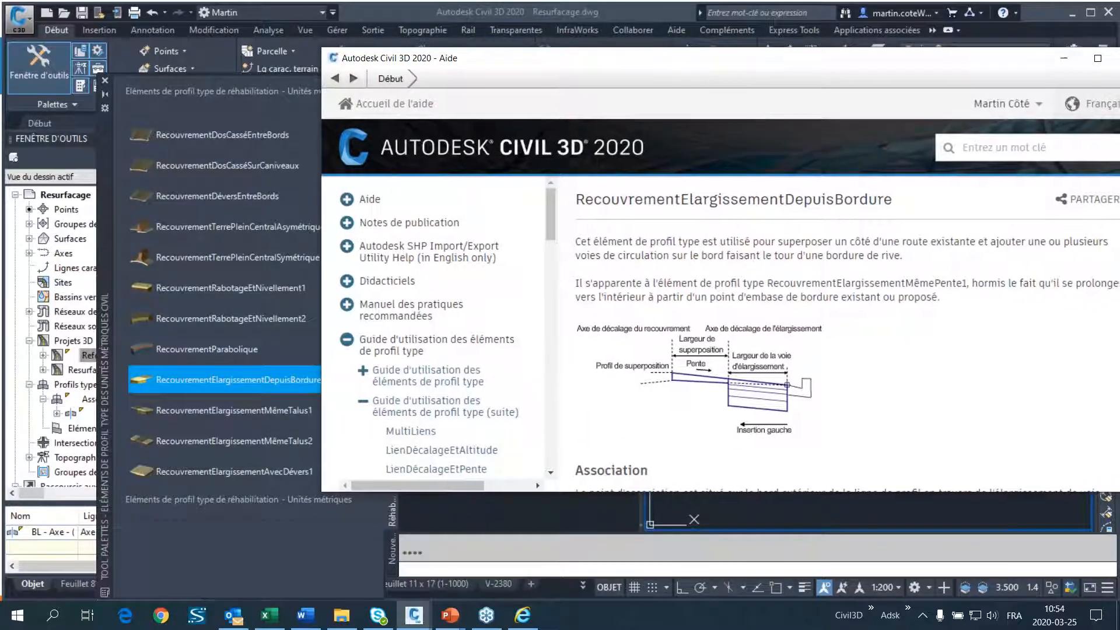
left_click_drag(868, 68, 777, 45)
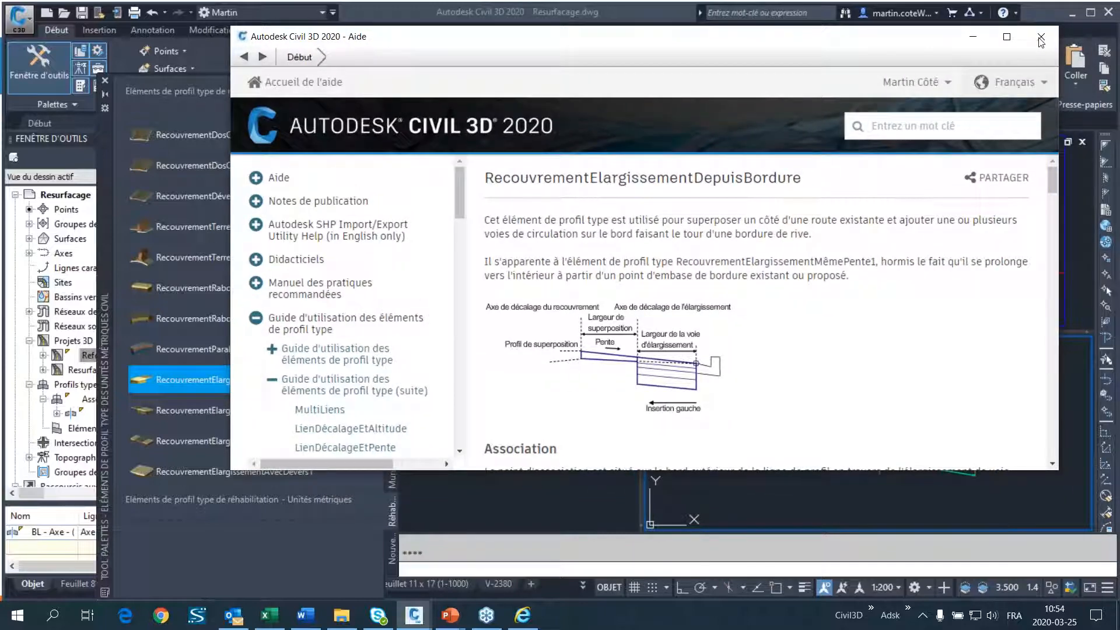
left_click(1039, 40)
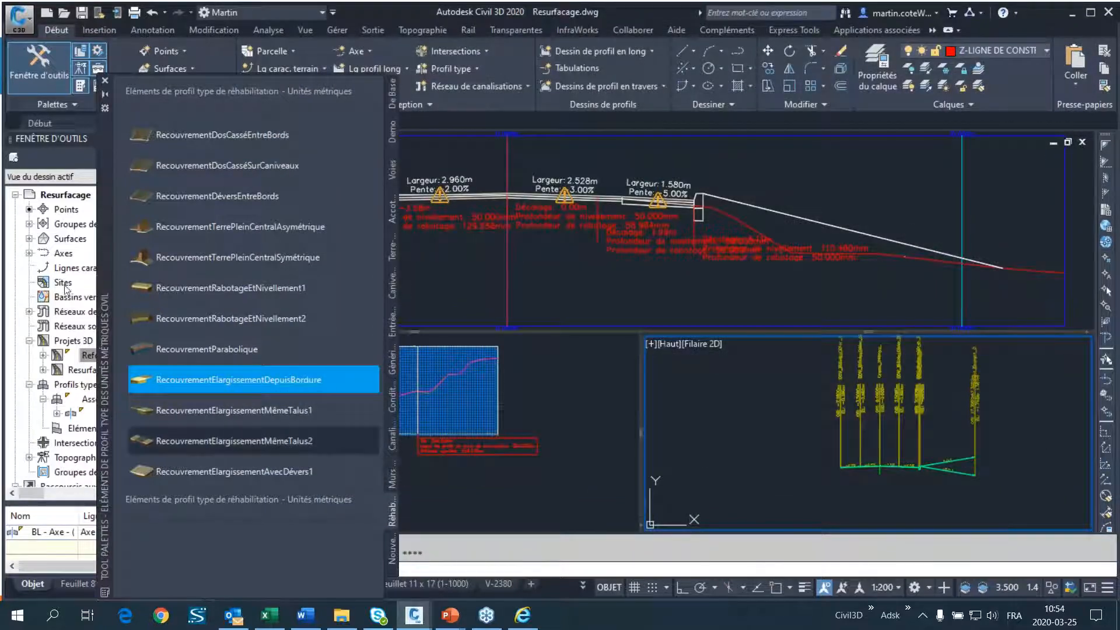
left_click_drag(103, 406, 44, 380)
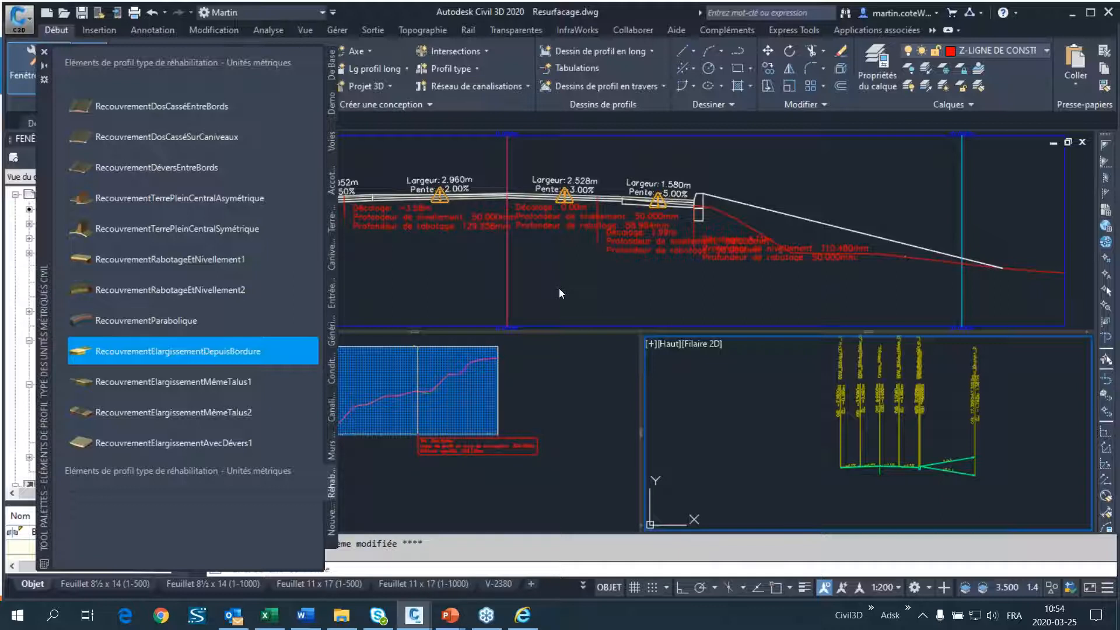
Switch to the running PowerPoint slide show and advance to the "Contactez l'équipe Infrastructure" slide.
key("alt")
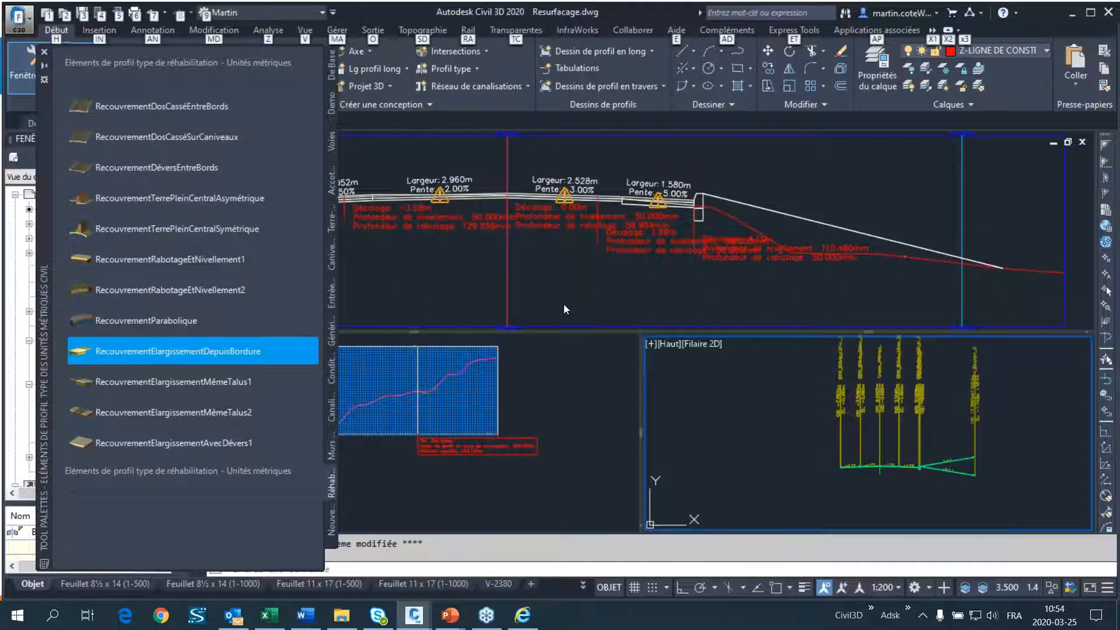
key("alt+Tab")
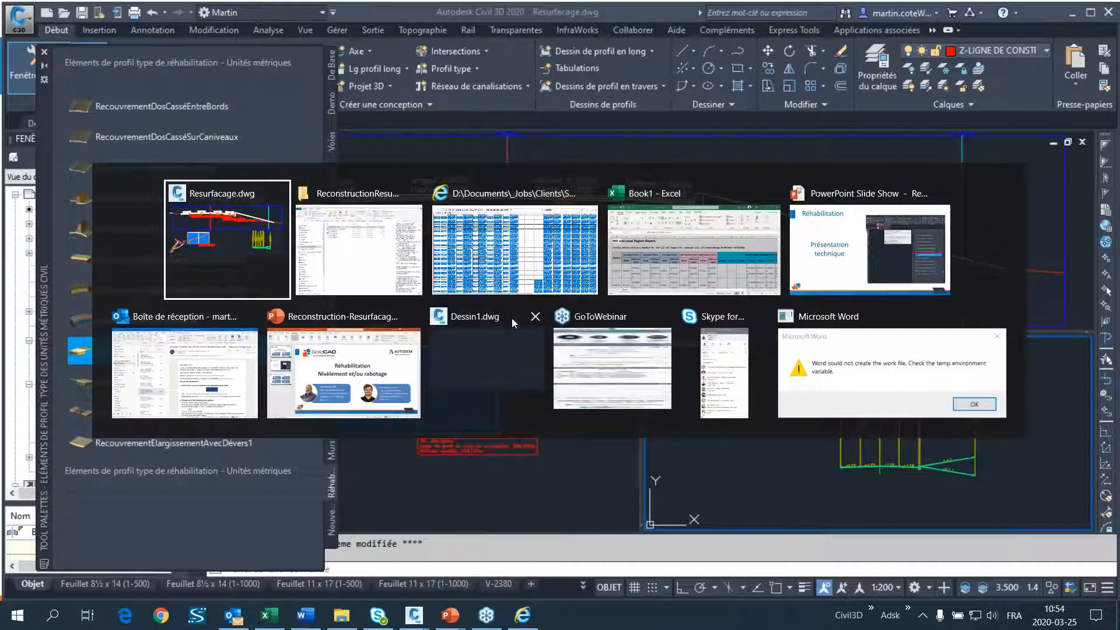
left_click(841, 260)
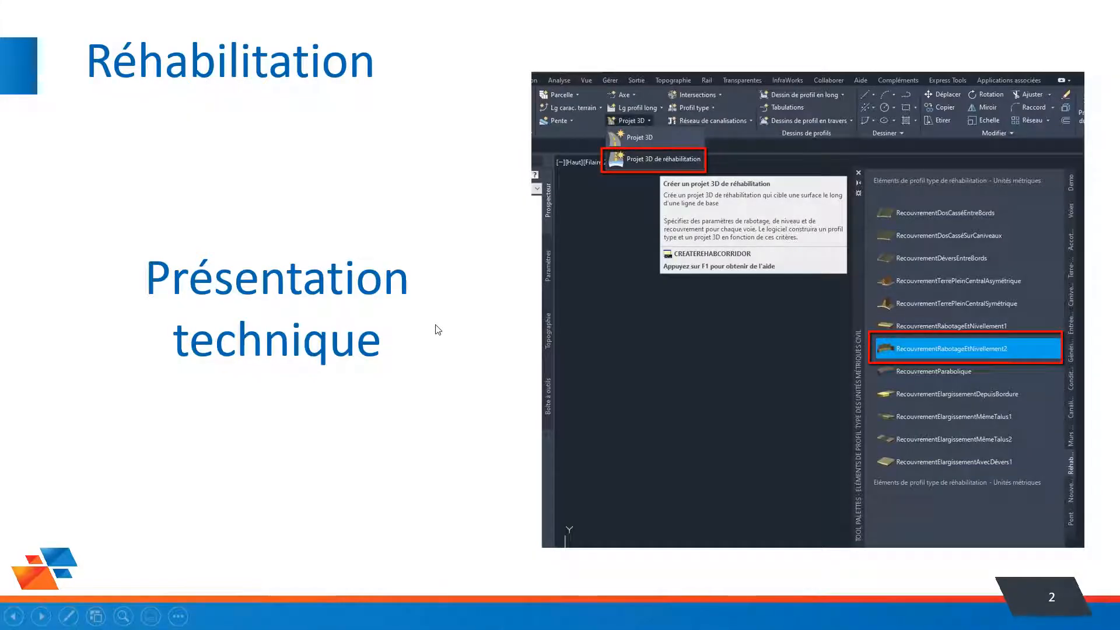
key("Right")
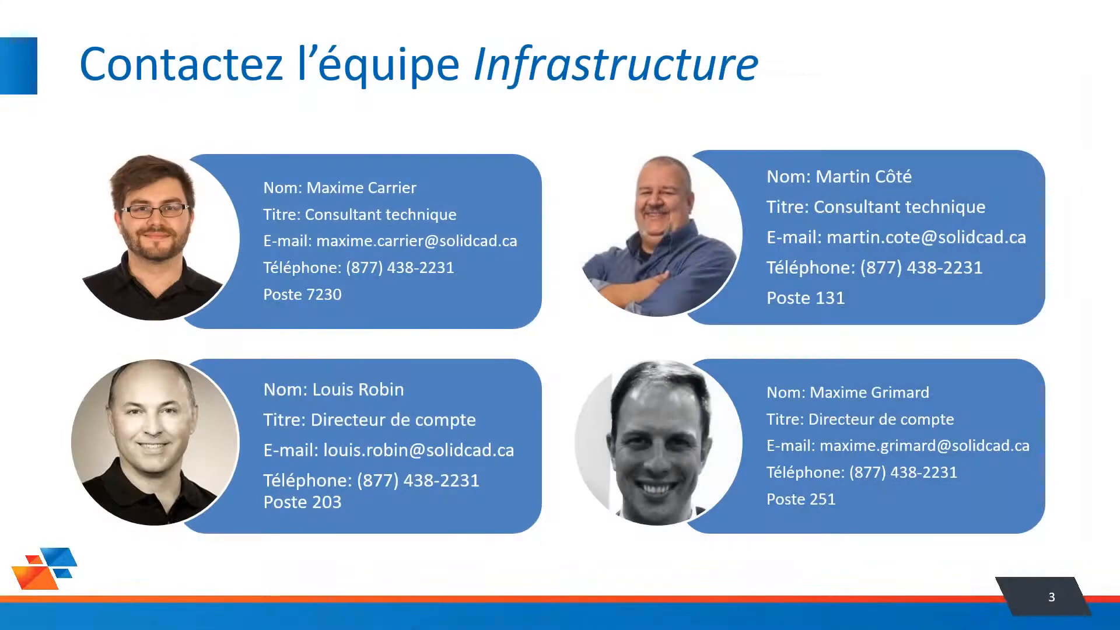